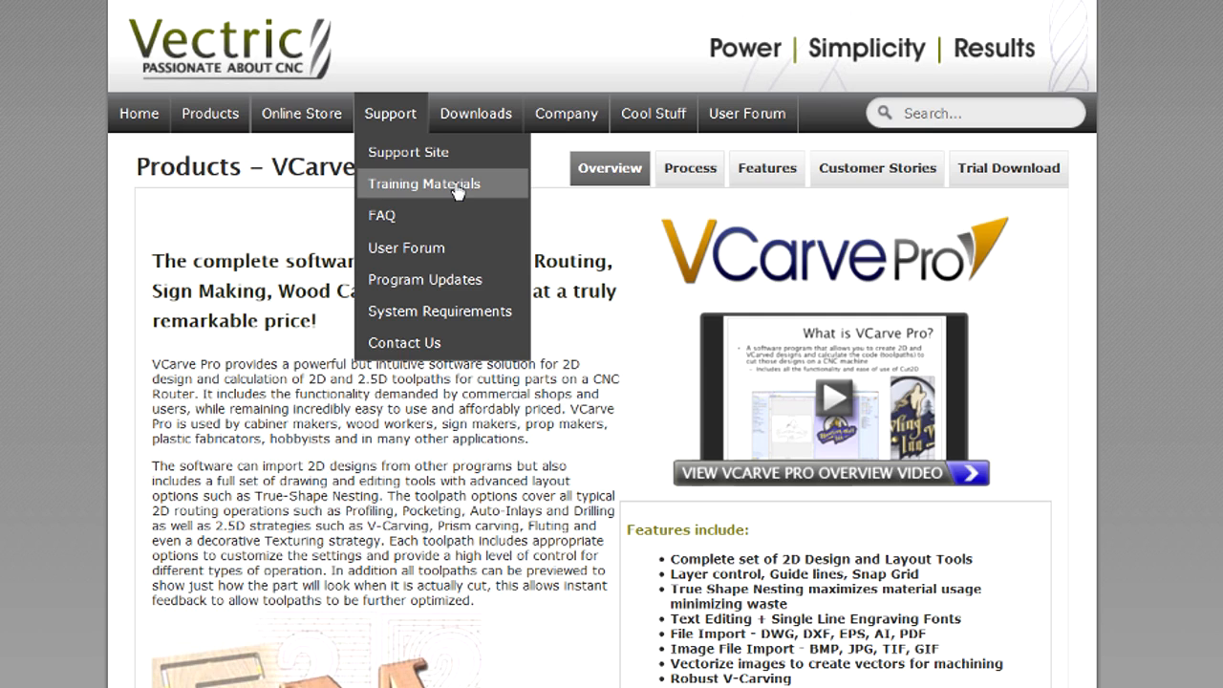
{"action": "left_click", "coordinate": [450, 184]}
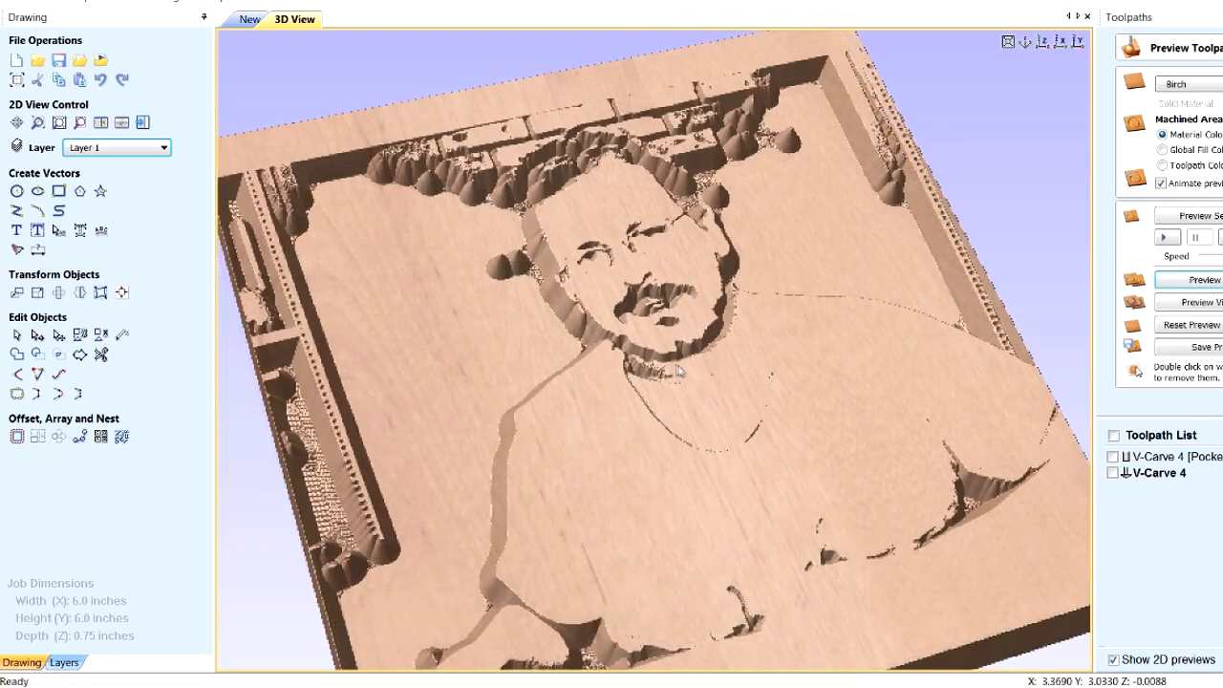
{"action": "left_click_drag", "start_coordinate": [679, 371], "coordinate": [674, 394]}
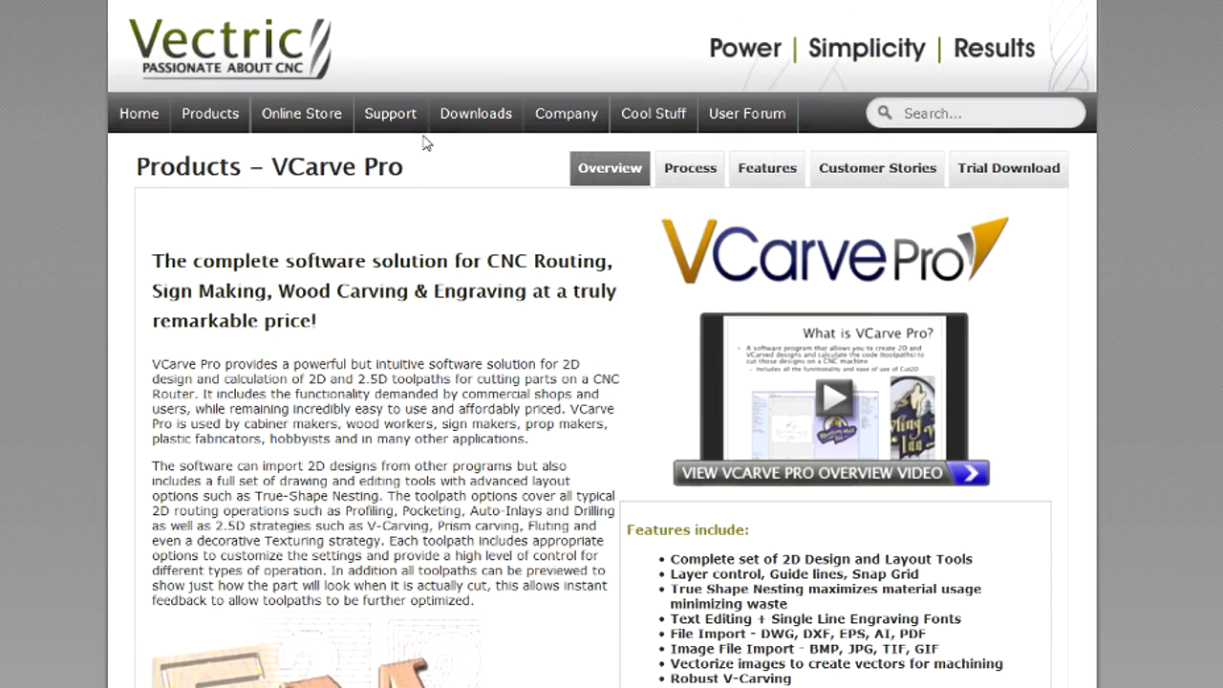
Look through the free CNC projects available on the Vectric website.
{"action": "mouse_move", "coordinate": [475, 121]}
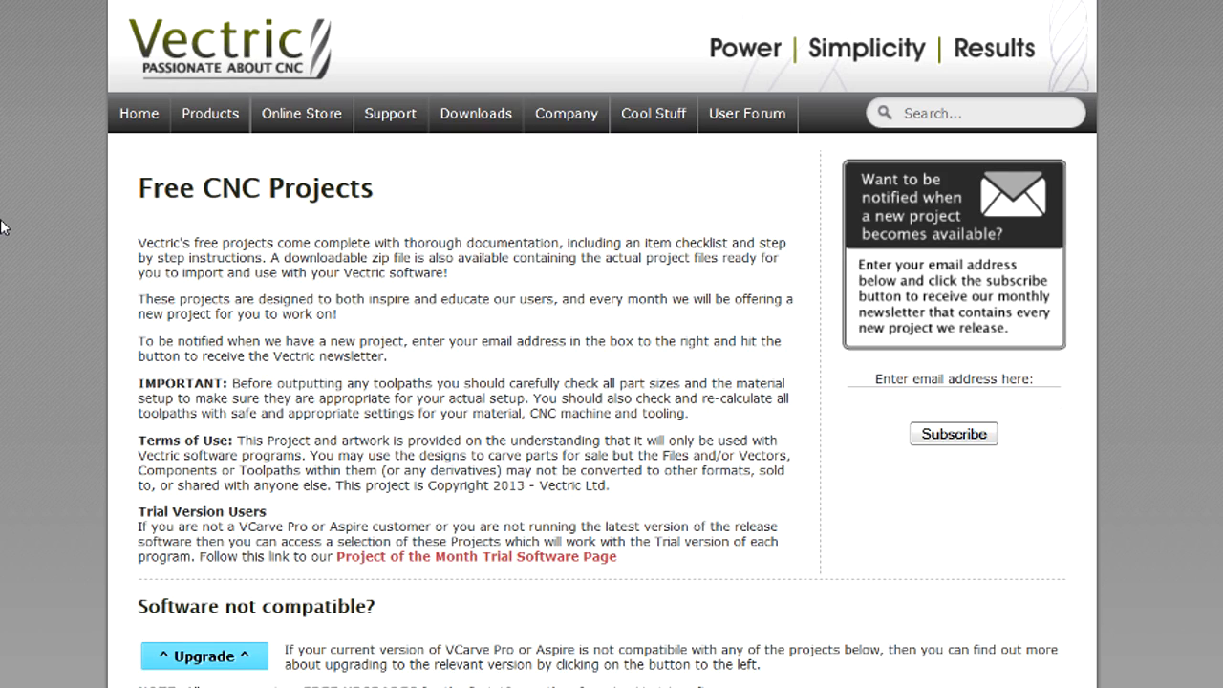
{"action": "scroll", "coordinate": [74, 378], "scroll_direction": "down", "scroll_amount": 5}
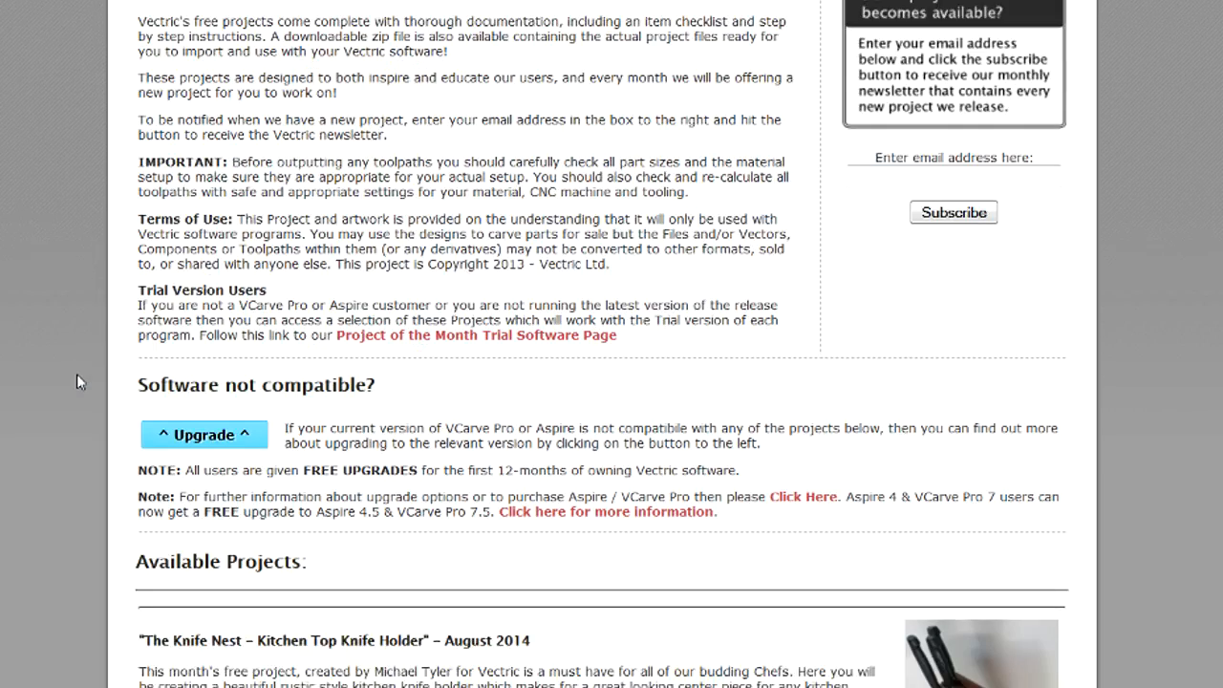
{"action": "scroll", "coordinate": [77, 374], "scroll_direction": "down", "scroll_amount": 2}
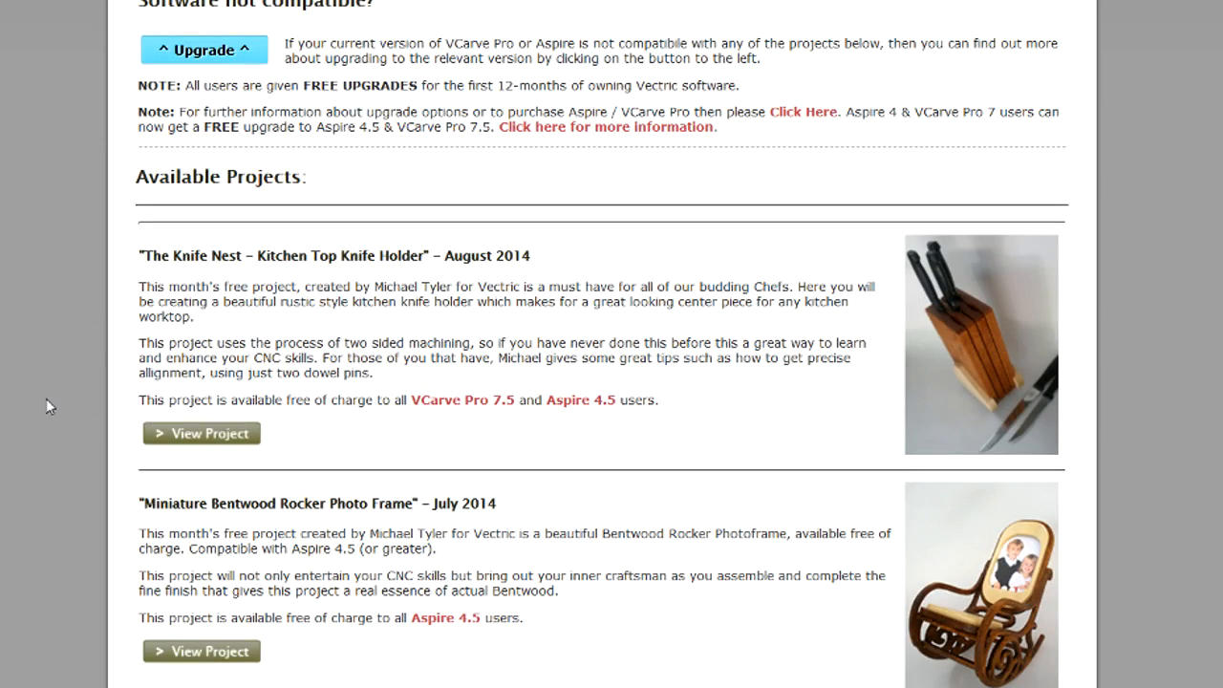
{"action": "scroll", "coordinate": [47, 395], "scroll_direction": "down", "scroll_amount": 4}
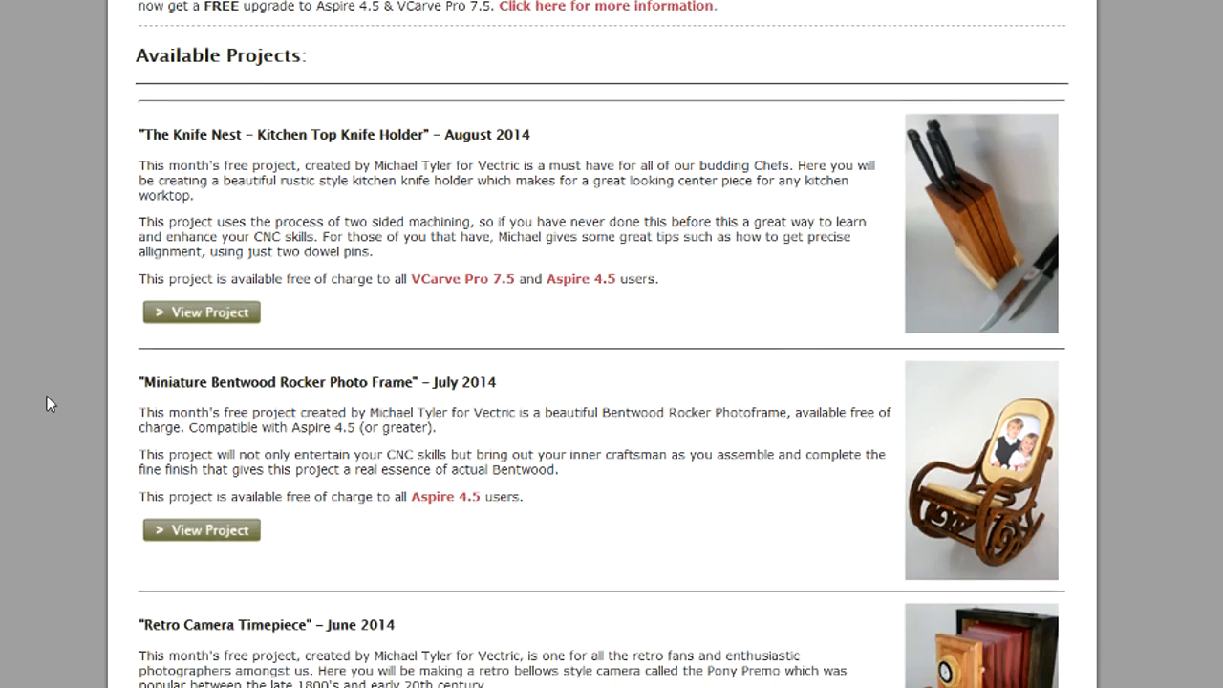
{"action": "scroll", "coordinate": [46, 395], "scroll_direction": "down", "scroll_amount": 5}
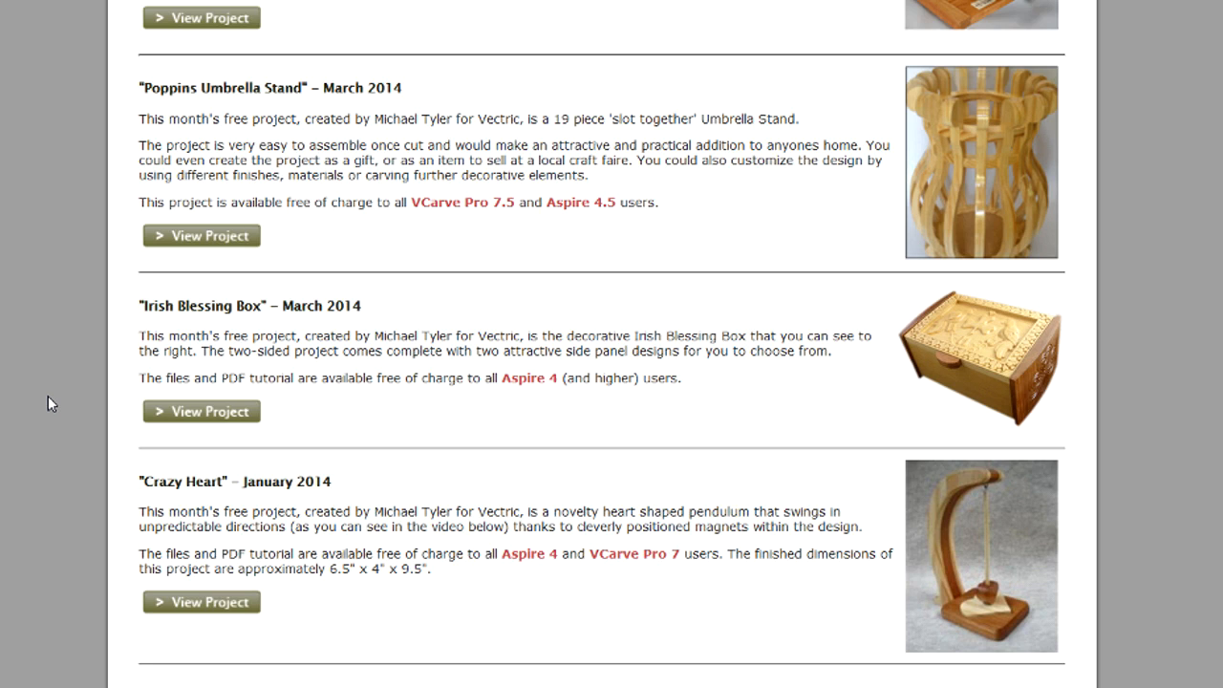
{"action": "scroll", "coordinate": [267, 605], "scroll_direction": "down", "scroll_amount": 2}
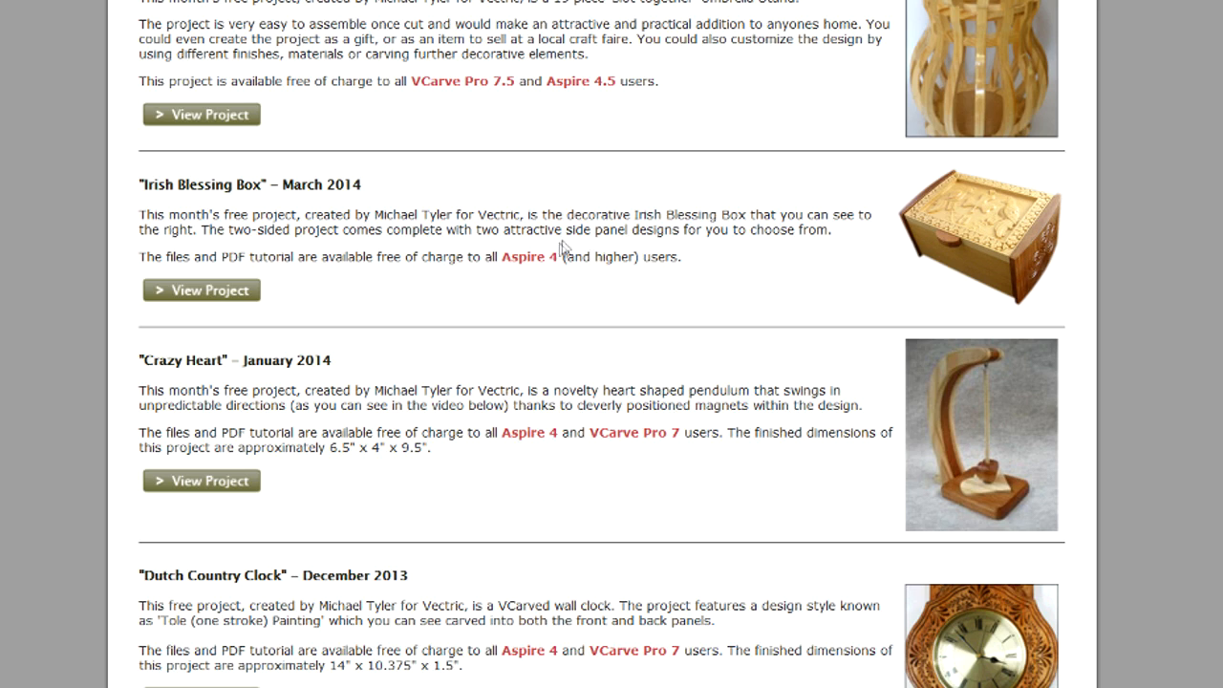
{"action": "scroll", "coordinate": [562, 250], "scroll_direction": "down", "scroll_amount": 5}
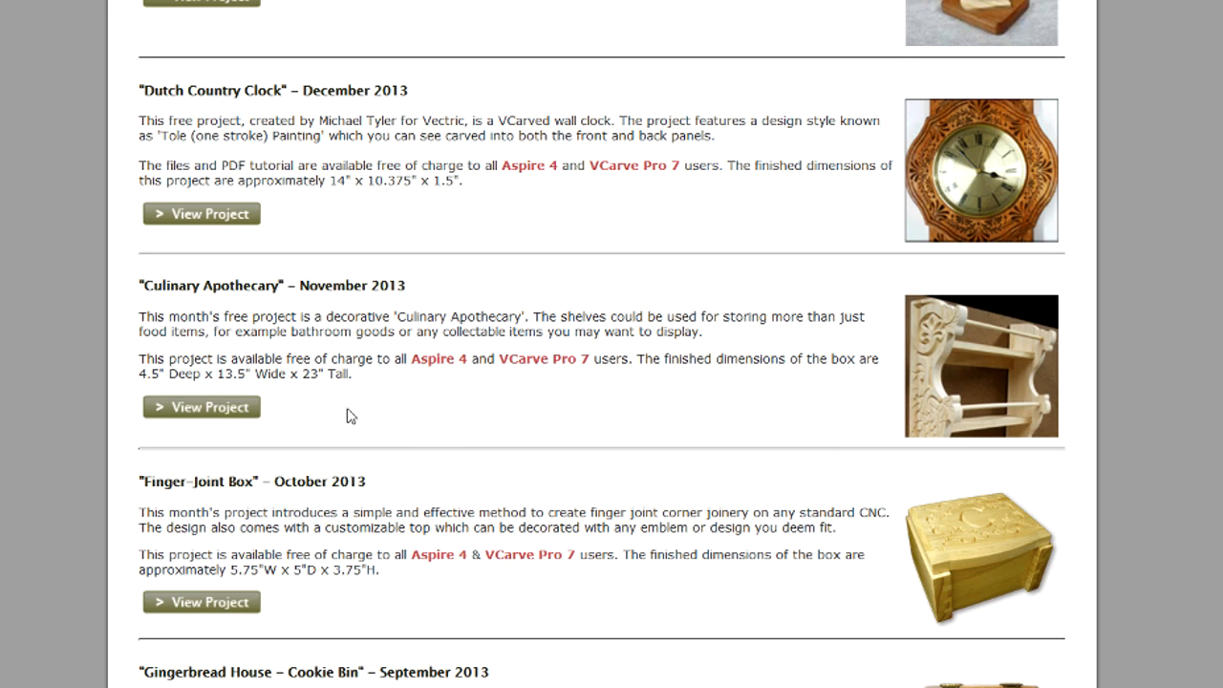
{"action": "scroll", "coordinate": [265, 385], "scroll_direction": "down", "scroll_amount": 3}
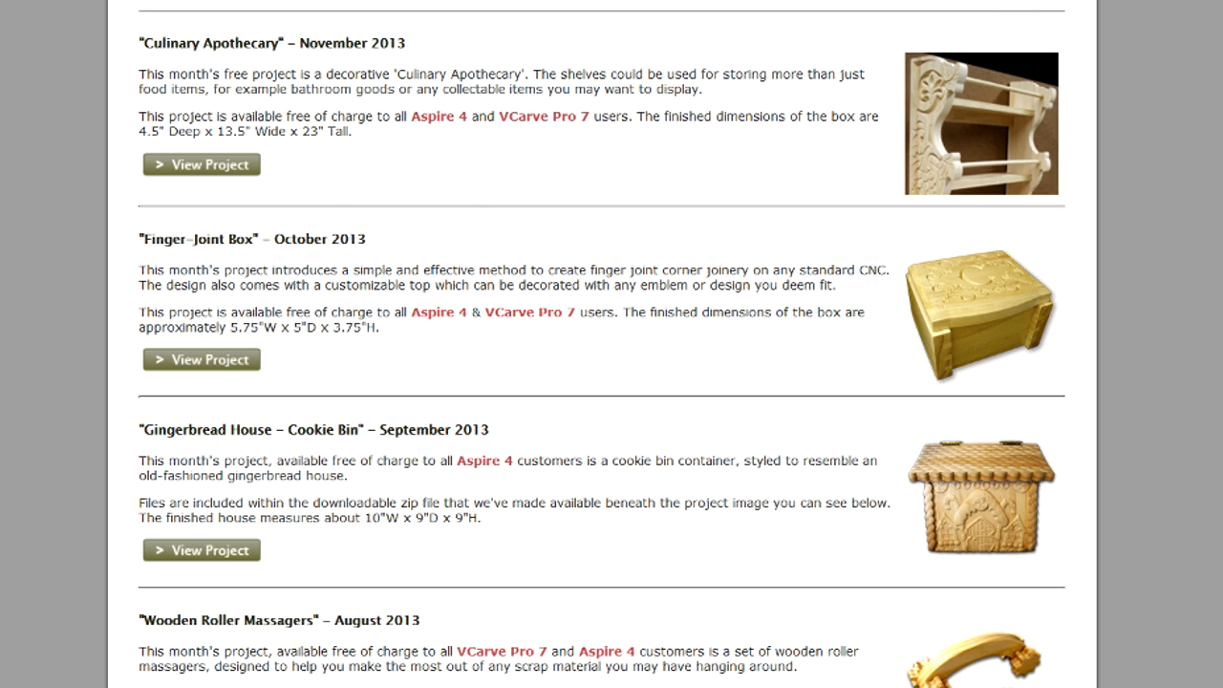
{"action": "scroll", "coordinate": [602, 345], "scroll_direction": "down", "scroll_amount": 3}
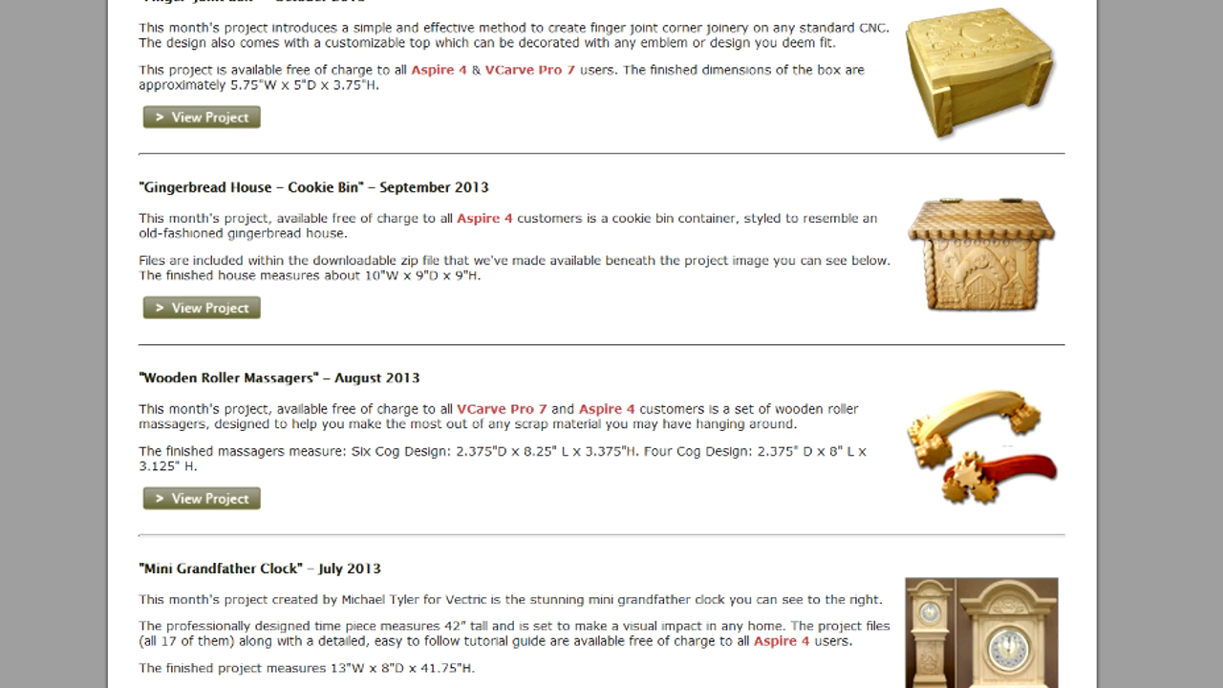
{"action": "scroll", "coordinate": [602, 345], "scroll_direction": "down", "scroll_amount": 6}
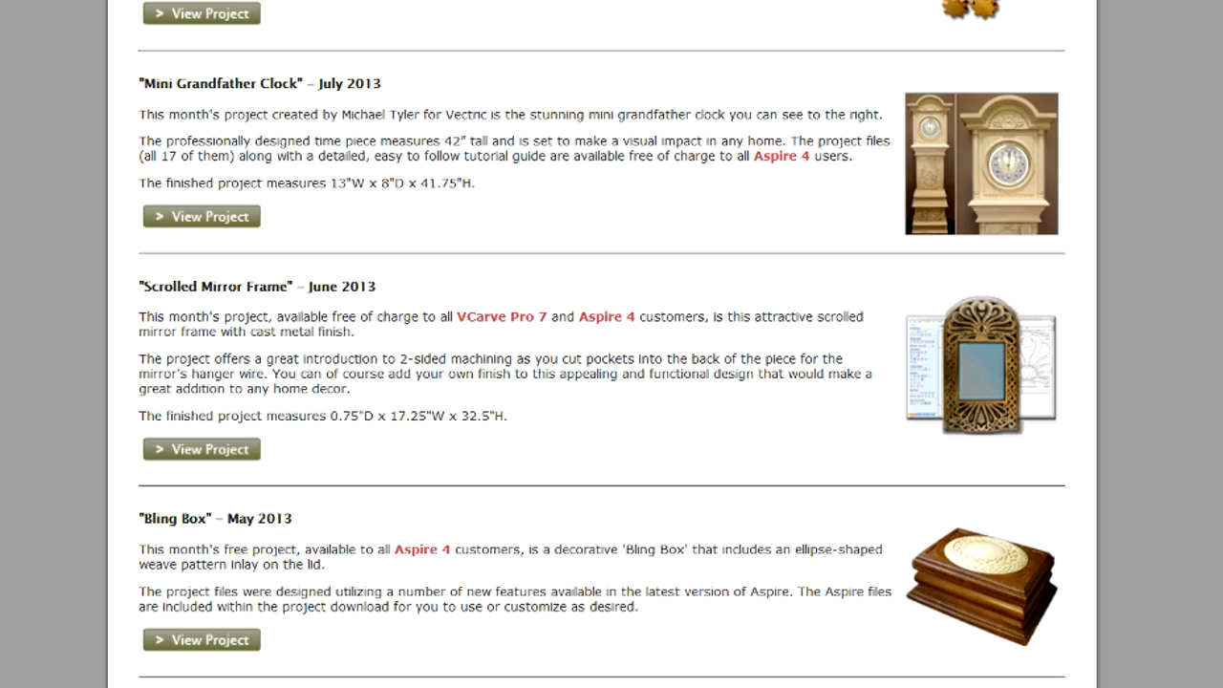
{"action": "scroll", "coordinate": [602, 345], "scroll_direction": "down", "scroll_amount": 4}
{"action": "scroll", "coordinate": [602, 344], "scroll_direction": "up", "scroll_amount": 19}
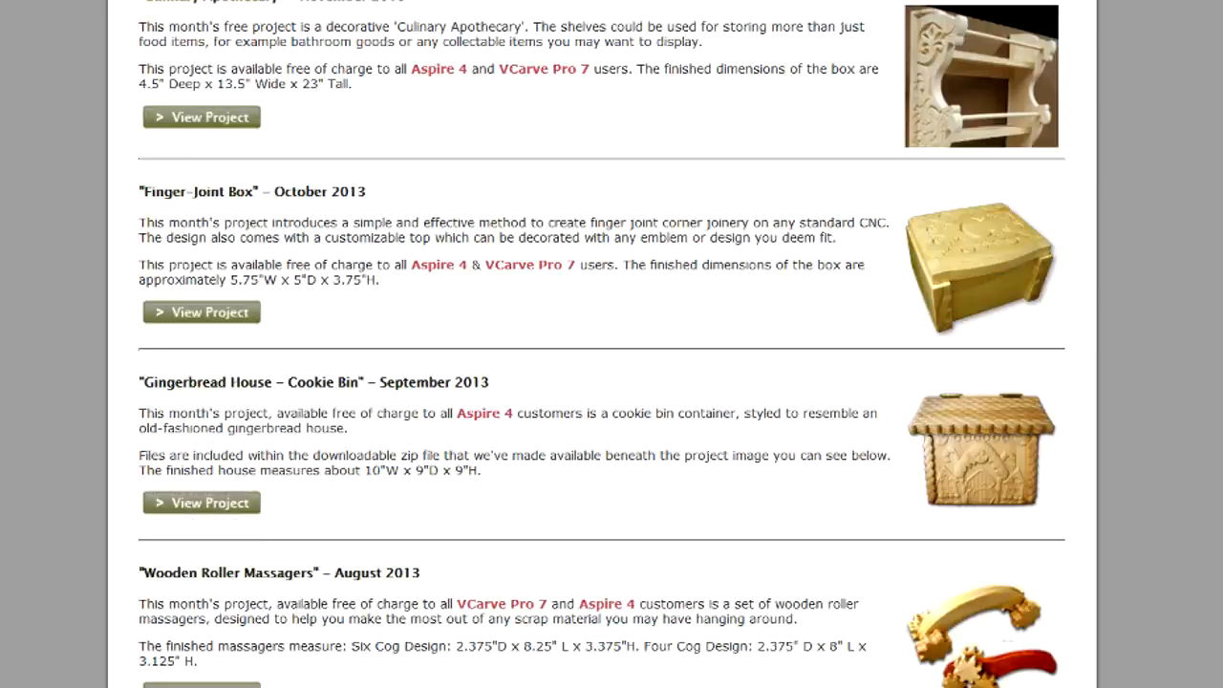
{"action": "scroll", "coordinate": [106, 242], "scroll_direction": "up", "scroll_amount": 20}
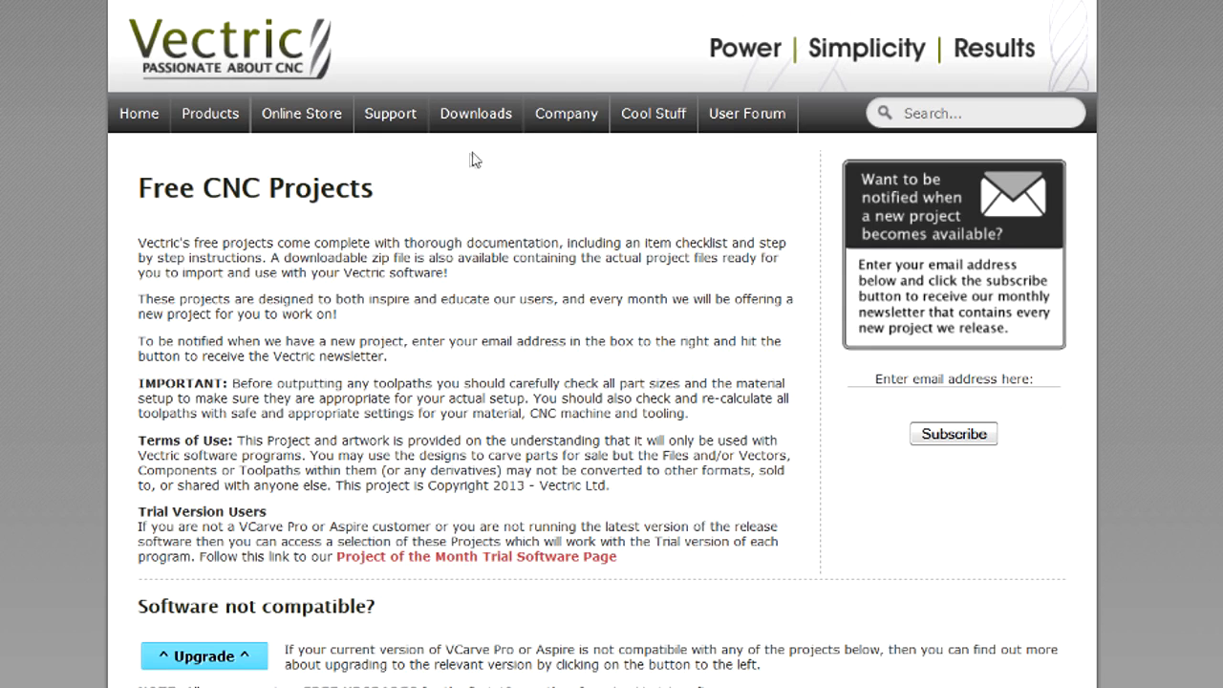
{"action": "mouse_move", "coordinate": [480, 124]}
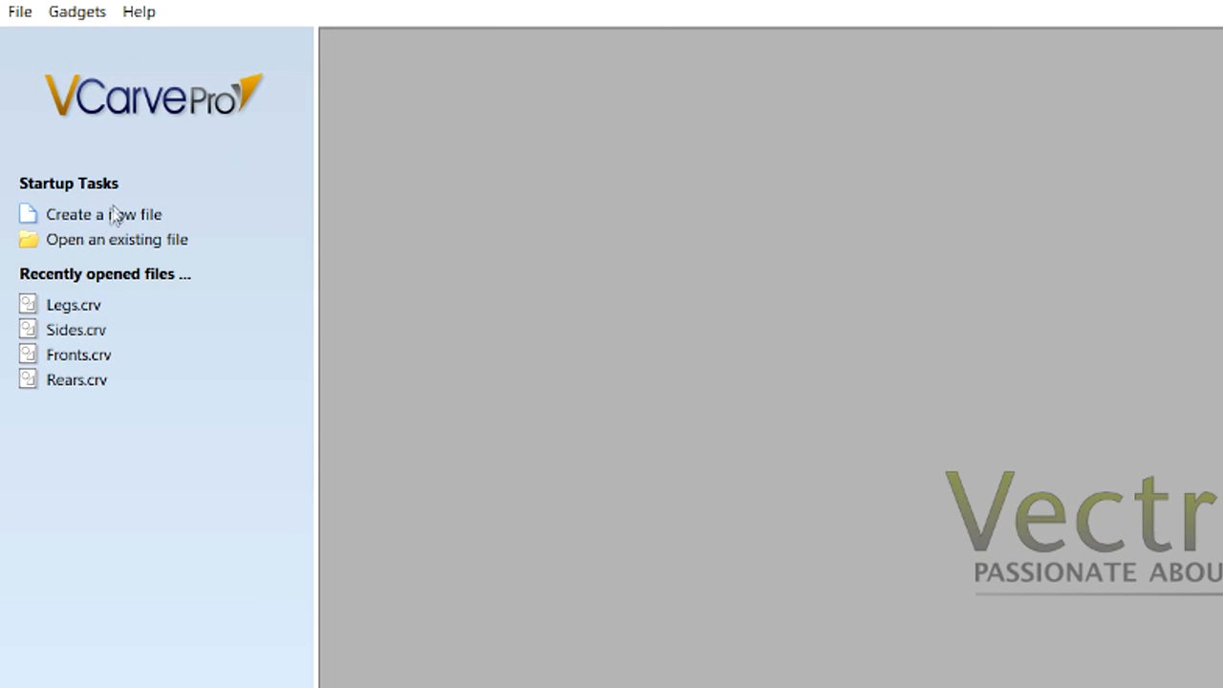
In VCarve Pro, create a new job 19.5 by 2.5 inches, 0.4375 inches thick, with the XY datum at the lower-left corner.
{"action": "left_click", "coordinate": [102, 219]}
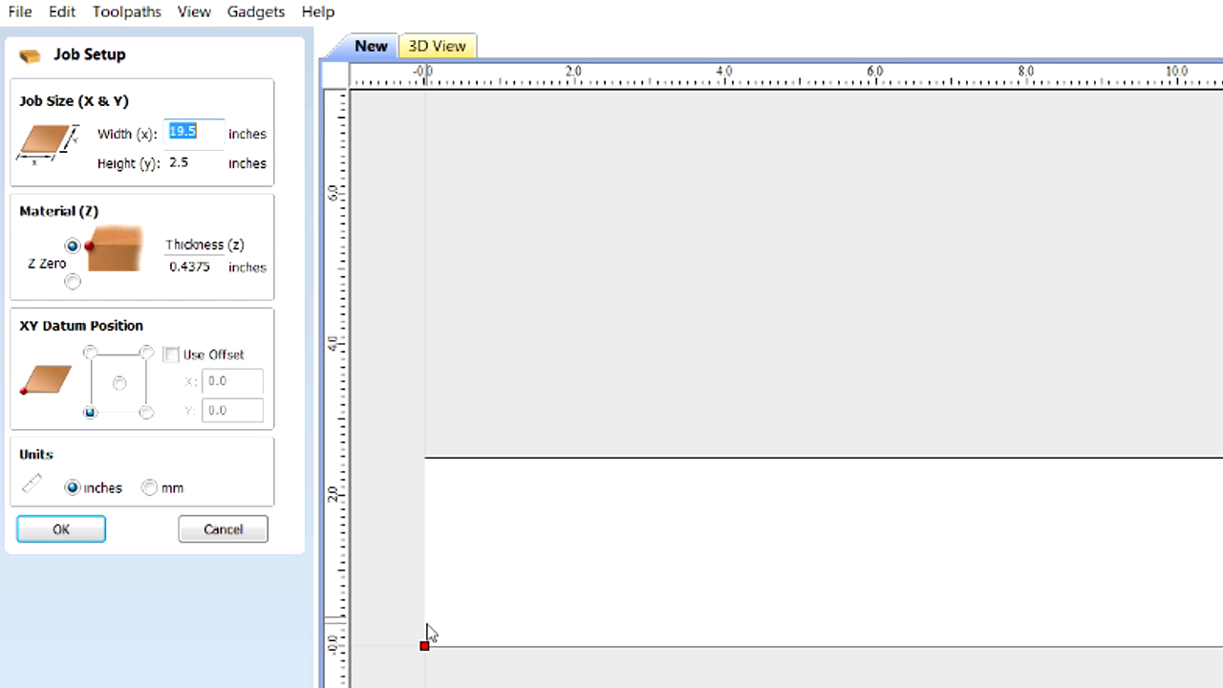
{"action": "left_click", "coordinate": [74, 534]}
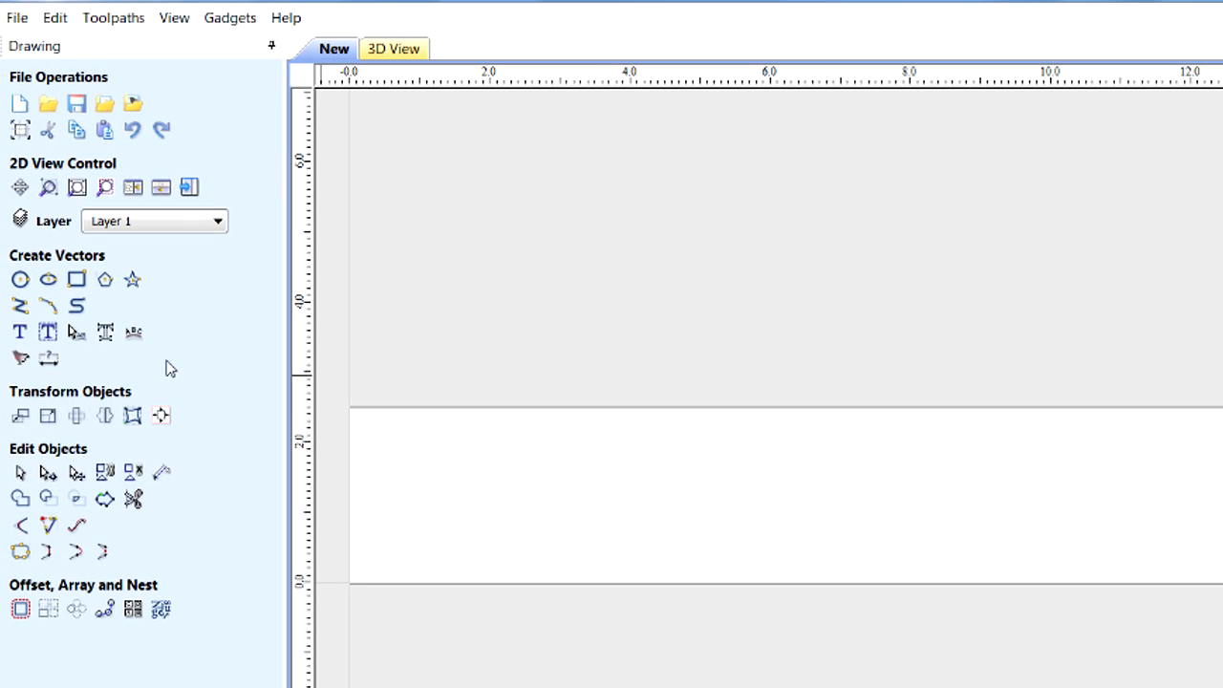
Draw a square-cornered rectangle 19.5 by 2.5 inches, anchored by its lower-left corner at X 0, Y 0.
{"action": "left_click", "coordinate": [77, 279]}
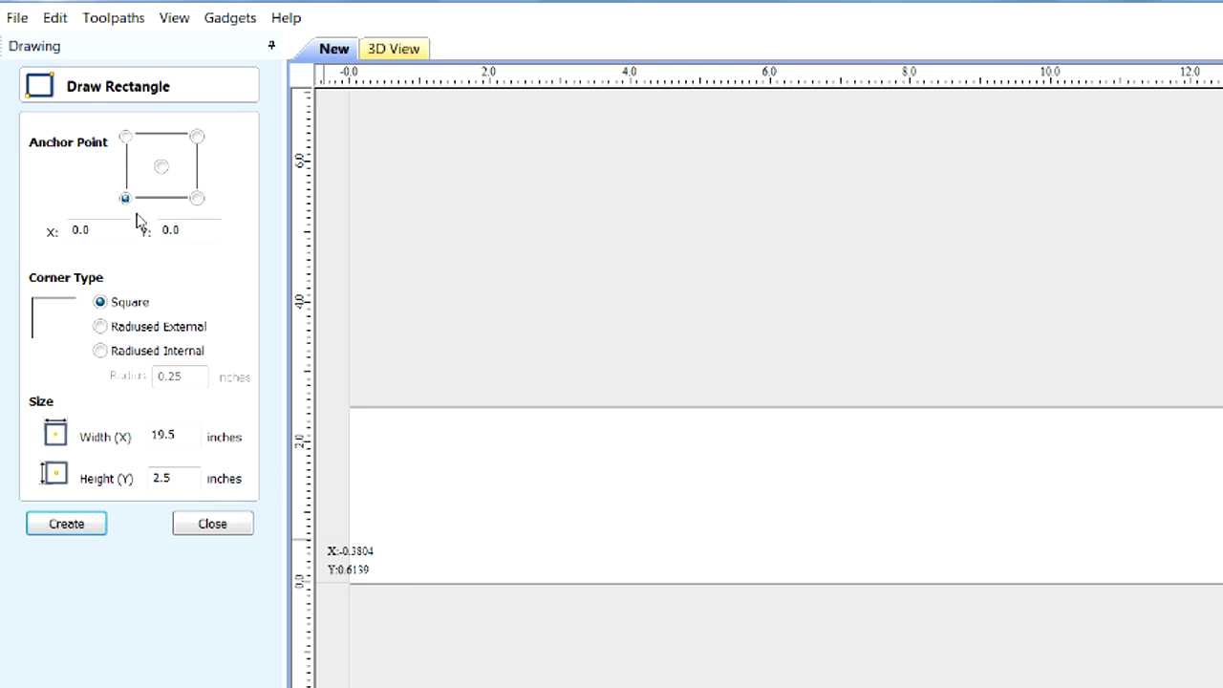
{"action": "double_click", "coordinate": [196, 437]}
{"action": "left_click", "coordinate": [85, 526]}
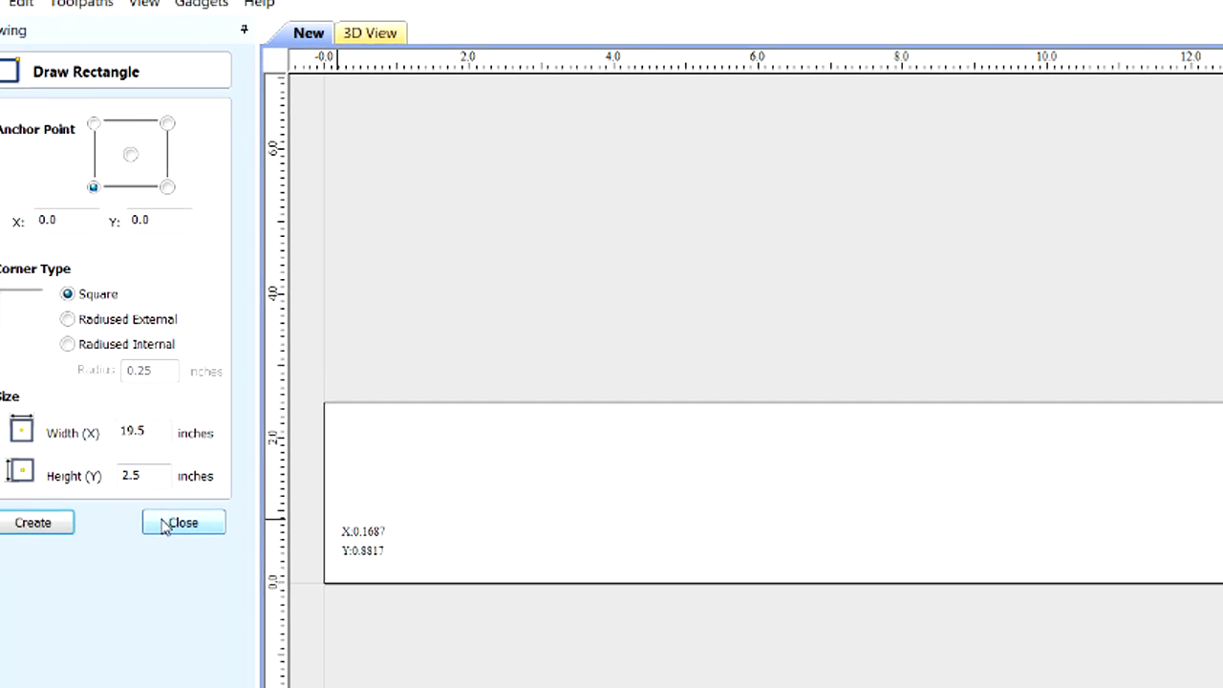
{"action": "left_click", "coordinate": [212, 551]}
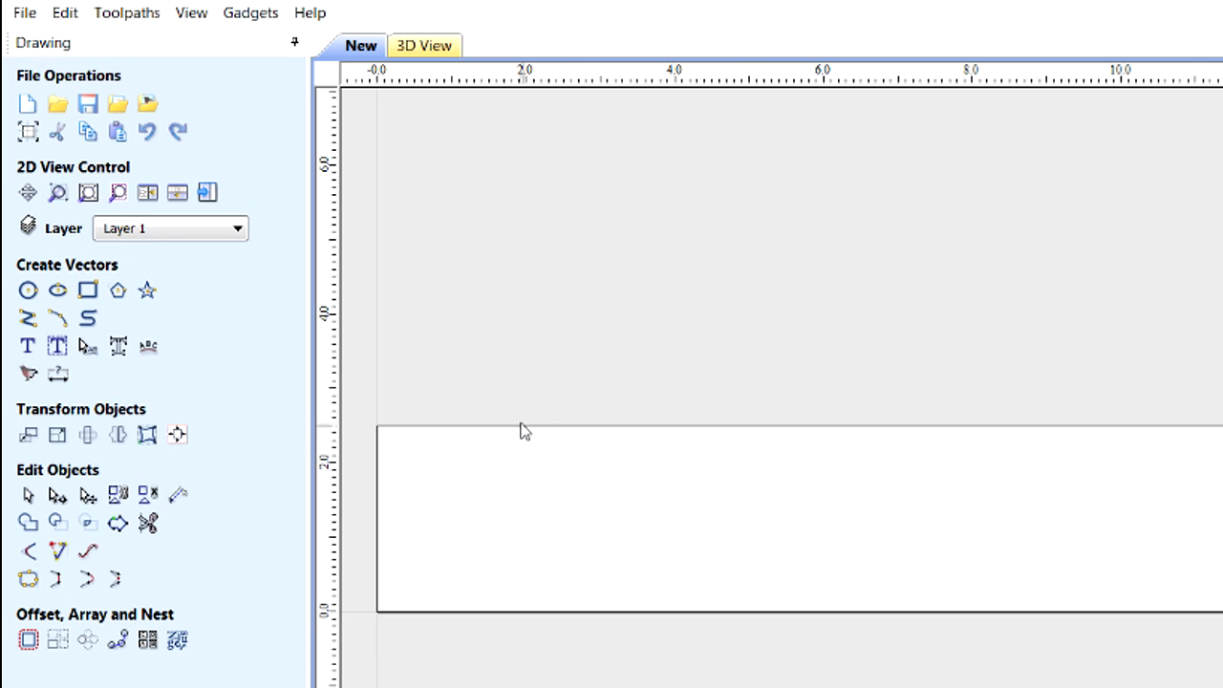
Draw a circle of 0.75-inch radius centered at X 3, Y 2.5 on the rectangle's upper edge.
{"action": "left_click", "coordinate": [27, 290]}
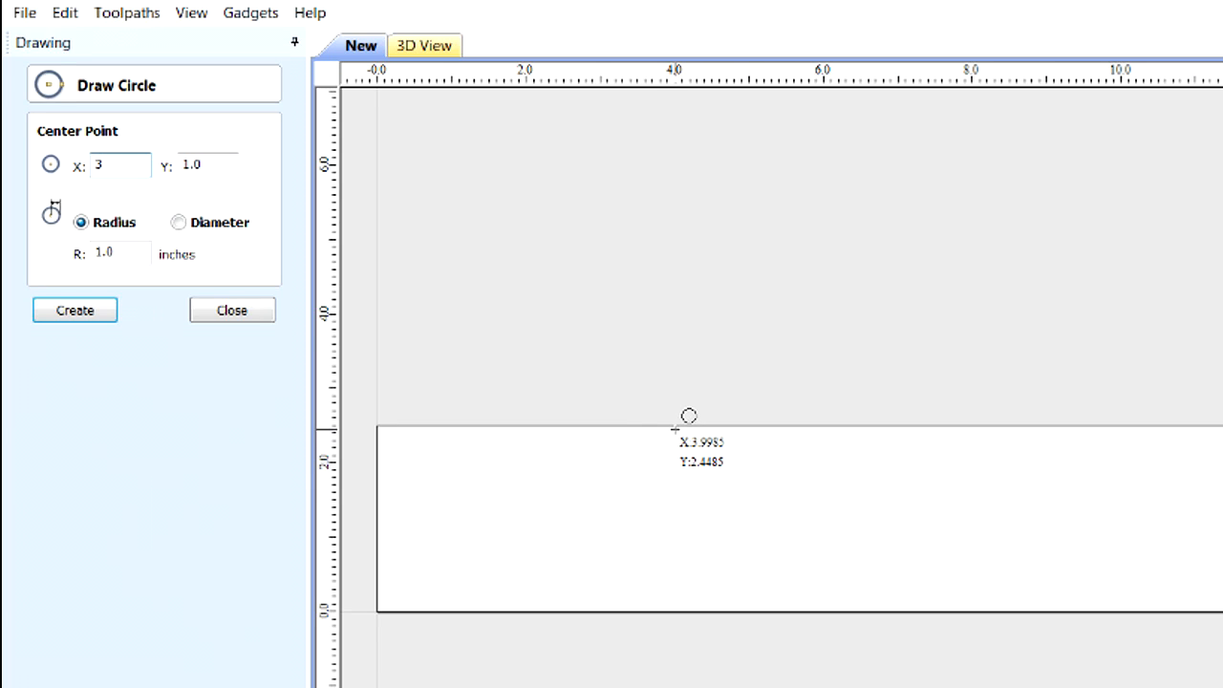
{"action": "key", "text": "Tab"}
{"action": "type", "text": "2"}
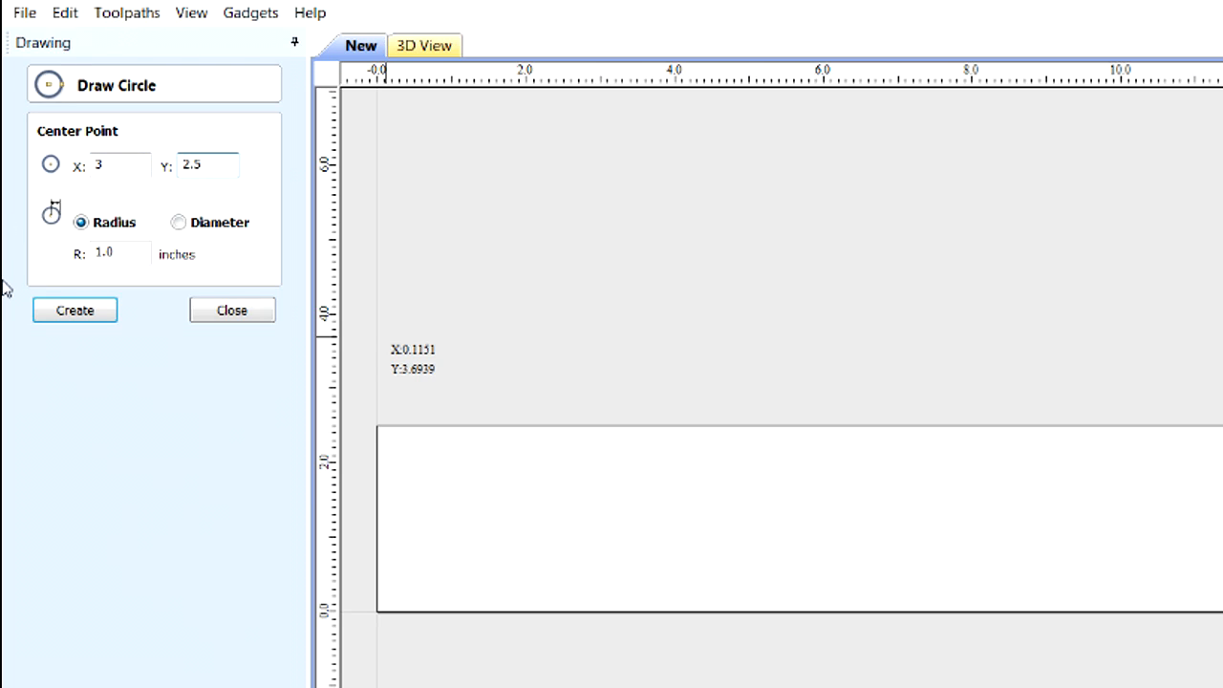
{"action": "left_click", "coordinate": [141, 254]}
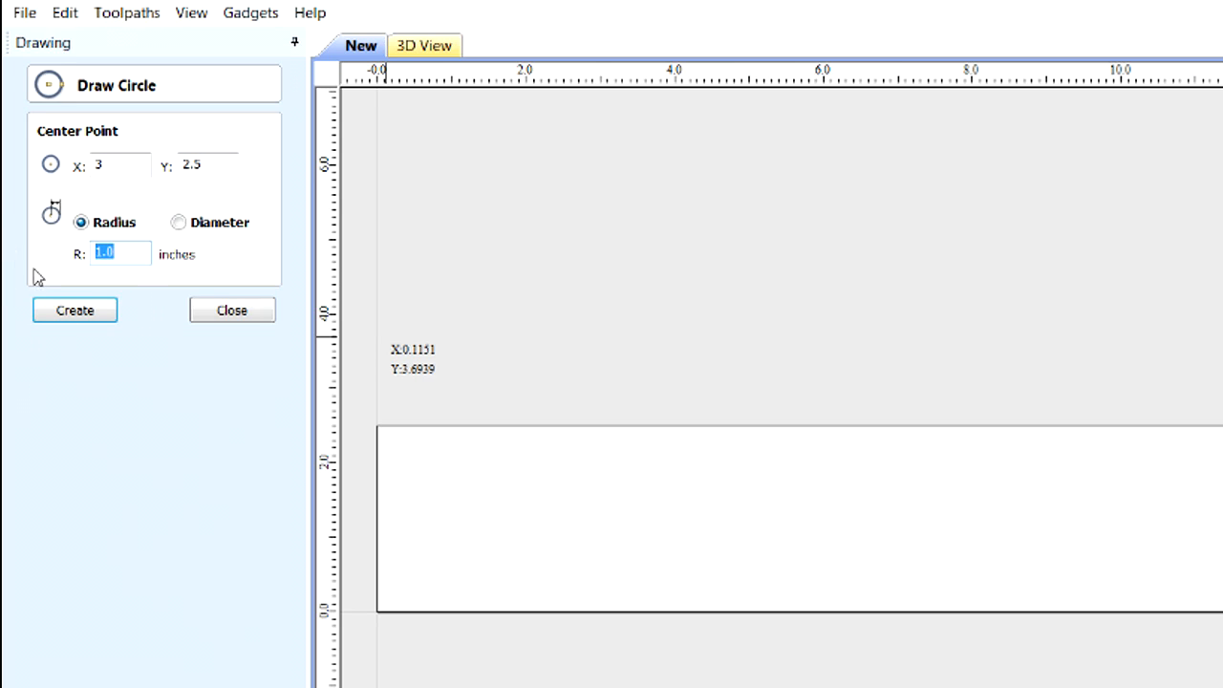
{"action": "type", "text": ".75"}
{"action": "left_click", "coordinate": [91, 322]}
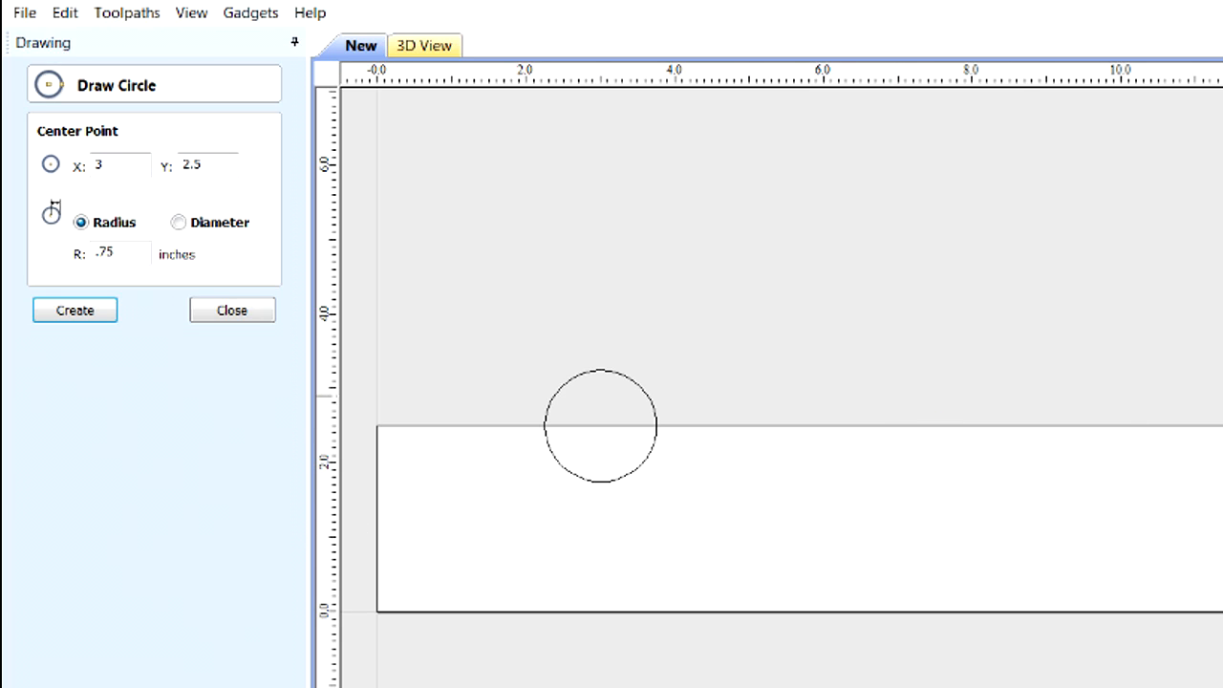
Add three more circles of 0.75-inch radius along the rectangle's upper edge, centered at X 7.5, 12 and 16.5 with Y 2.5.
{"action": "left_click_drag", "start_coordinate": [3, 137], "coordinate": [10, 140]}
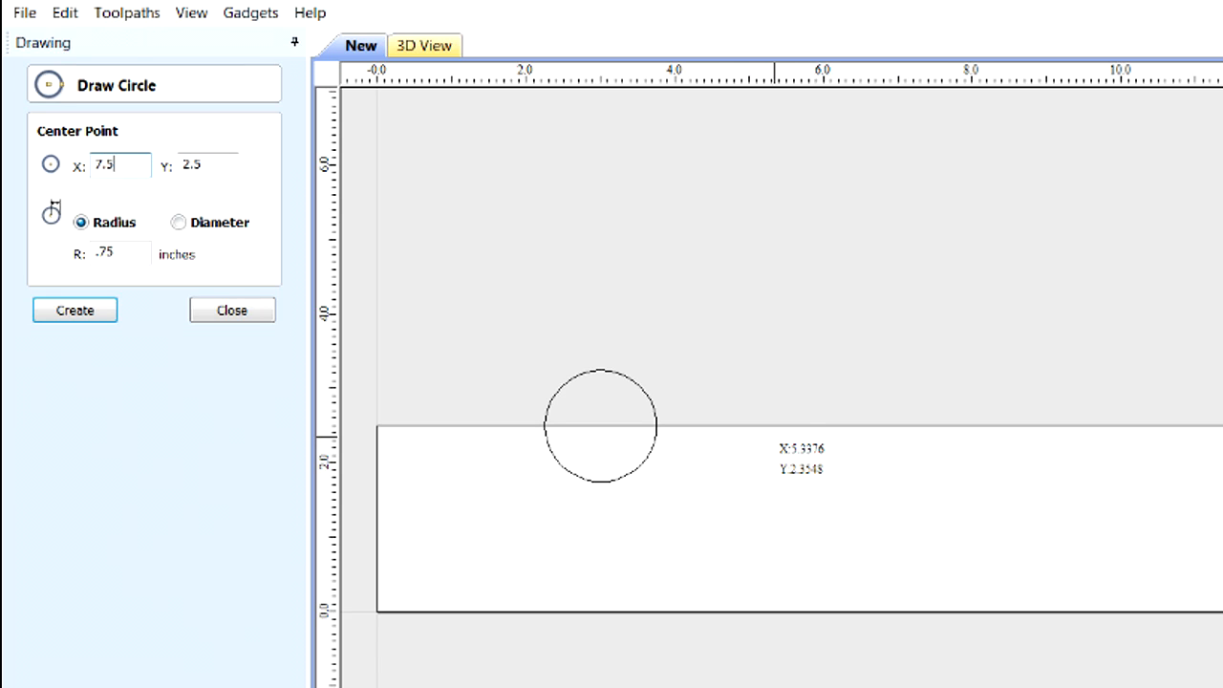
{"action": "left_click", "coordinate": [75, 311]}
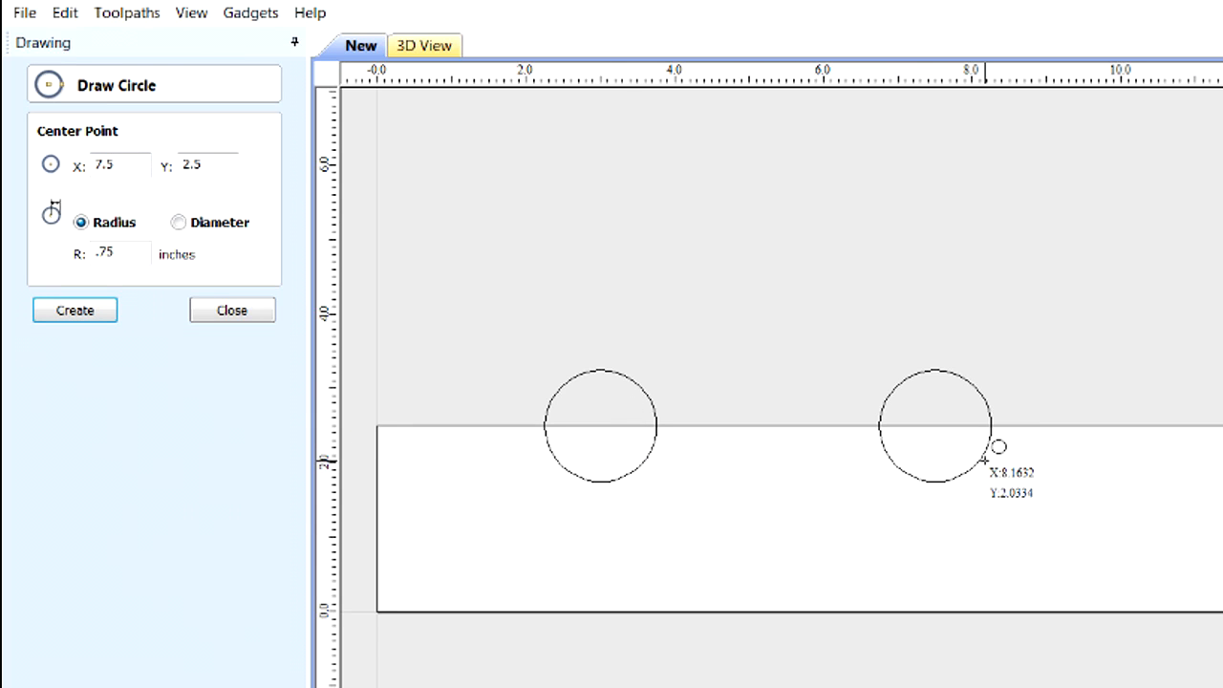
{"action": "left_click_drag", "start_coordinate": [119, 167], "coordinate": [9, 155]}
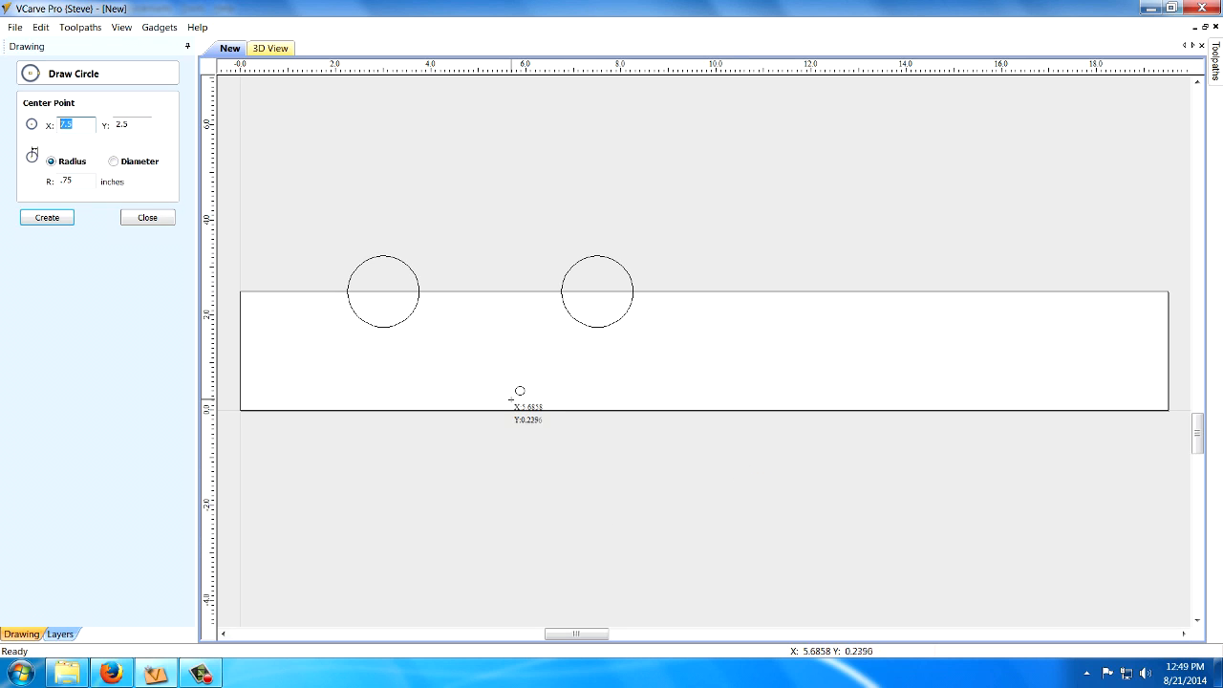
{"action": "type", "text": "12"}
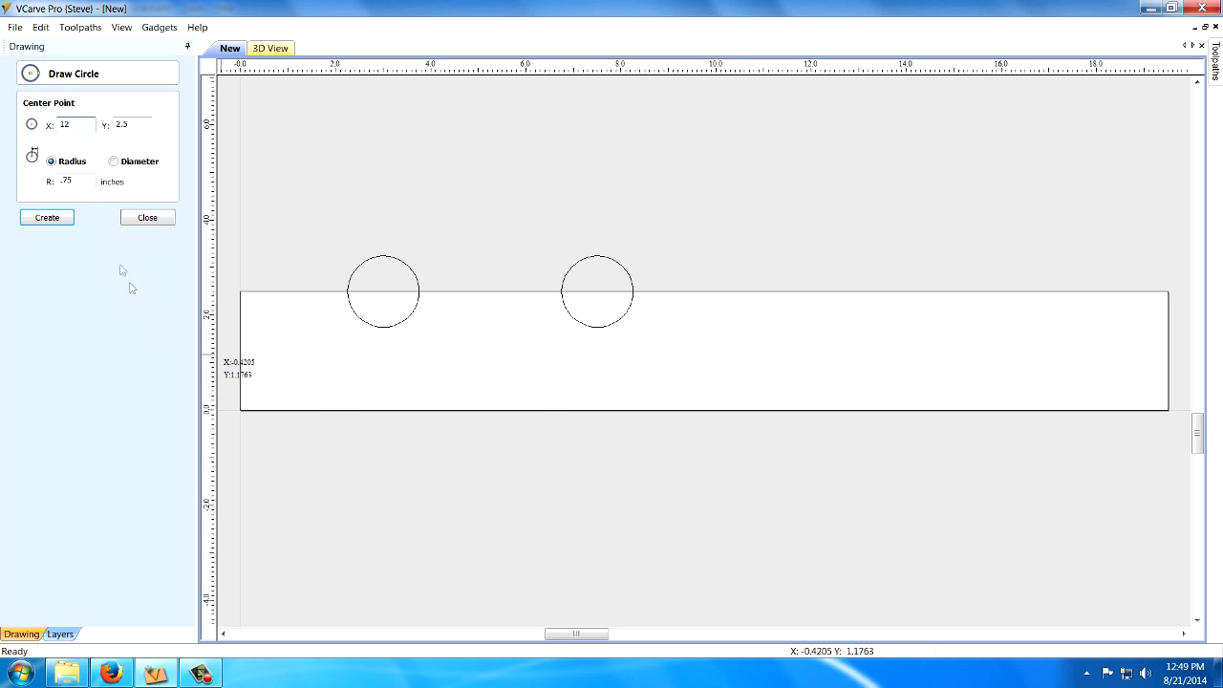
{"action": "left_click", "coordinate": [57, 222]}
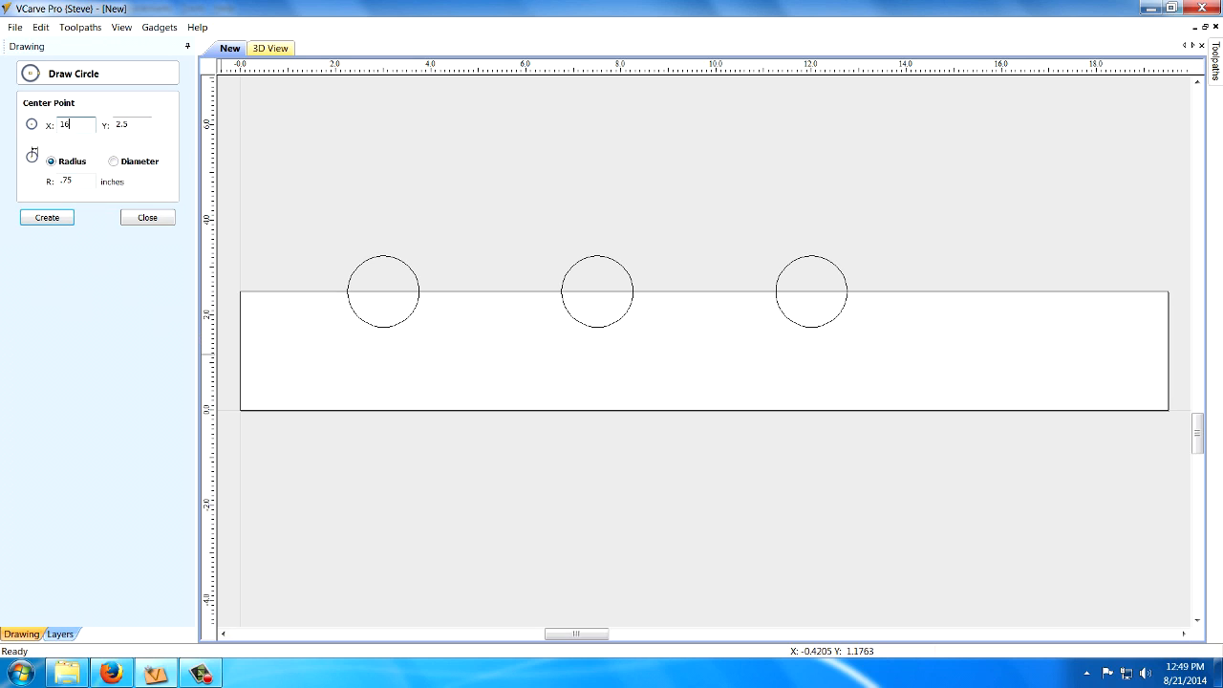
{"action": "left_click", "coordinate": [47, 219]}
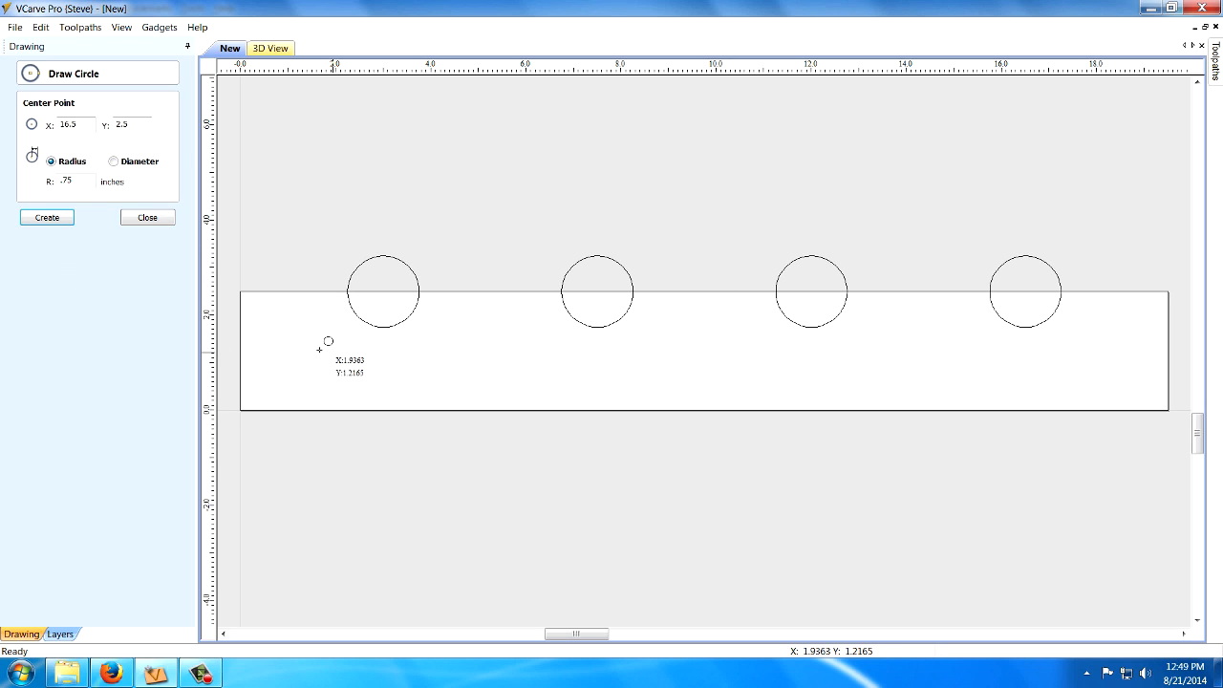
{"action": "left_click", "coordinate": [148, 219]}
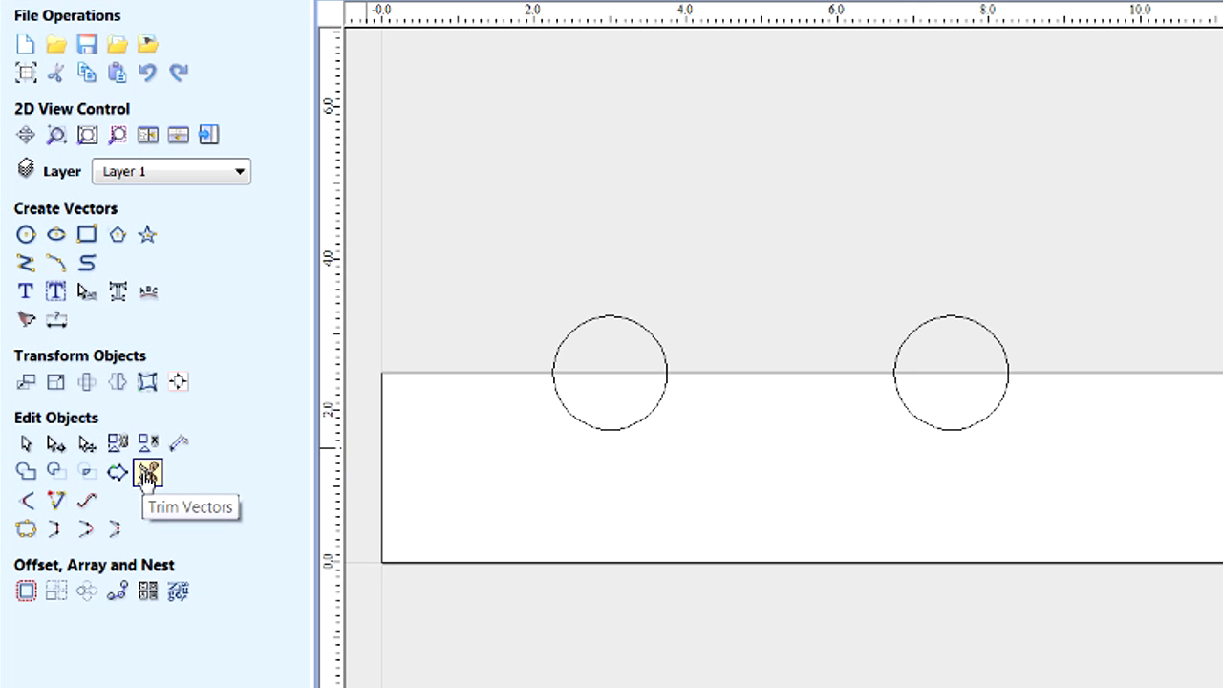
Trim away the upper halves of all four circles that extend above the rectangle.
{"action": "left_click", "coordinate": [148, 473]}
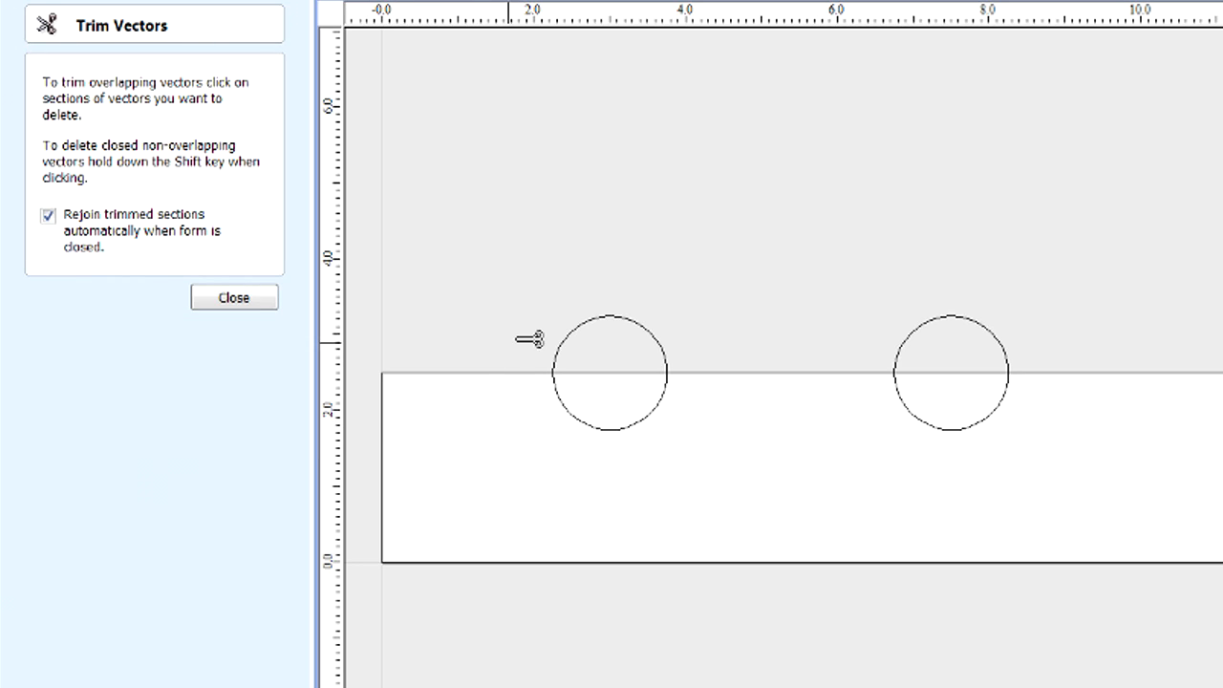
{"action": "left_click", "coordinate": [609, 317]}
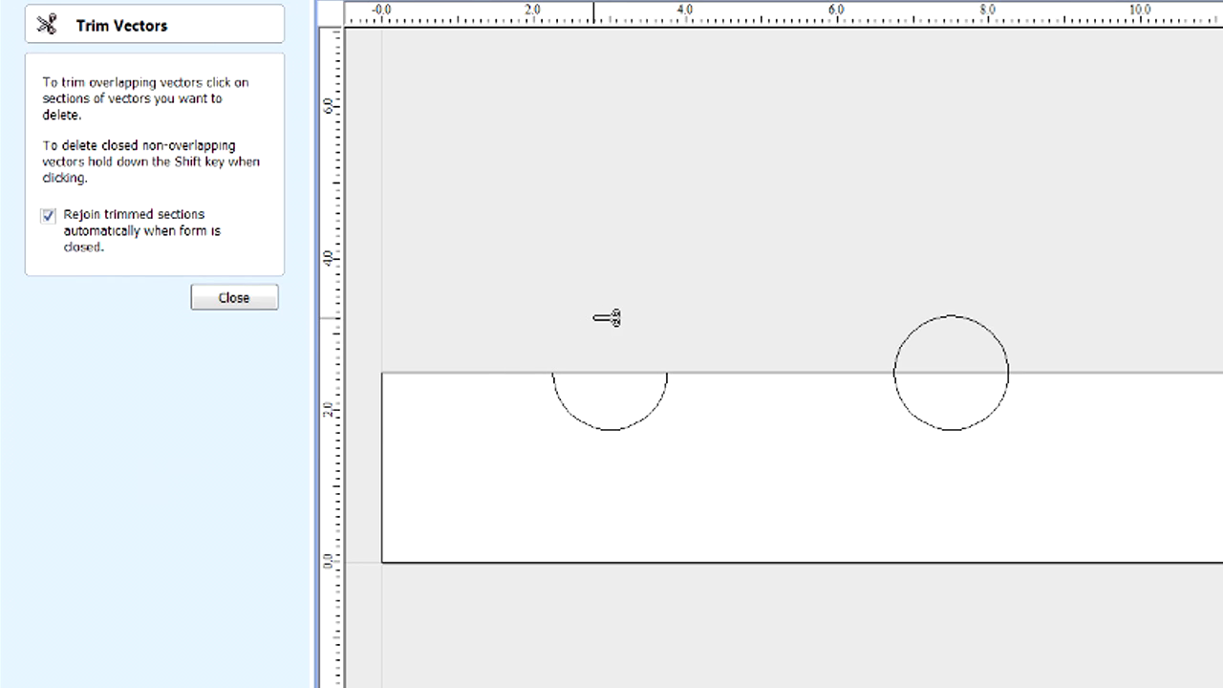
{"action": "left_click", "coordinate": [969, 319]}
{"action": "left_click", "coordinate": [593, 315]}
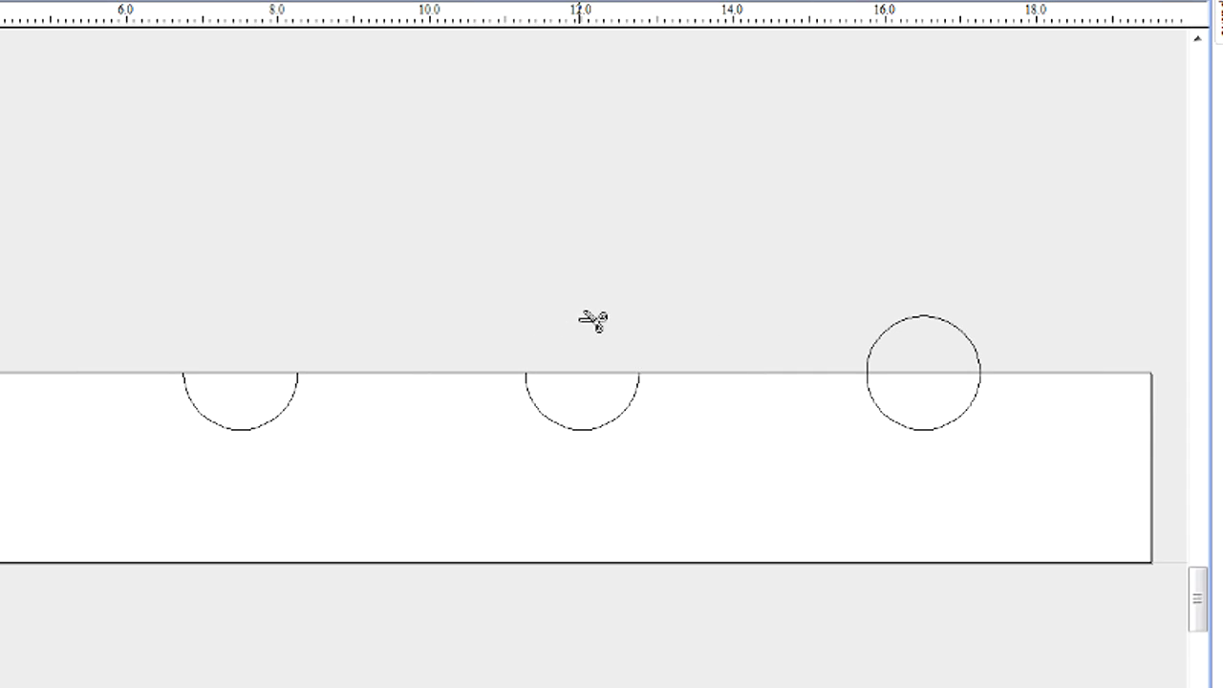
{"action": "left_click", "coordinate": [950, 319]}
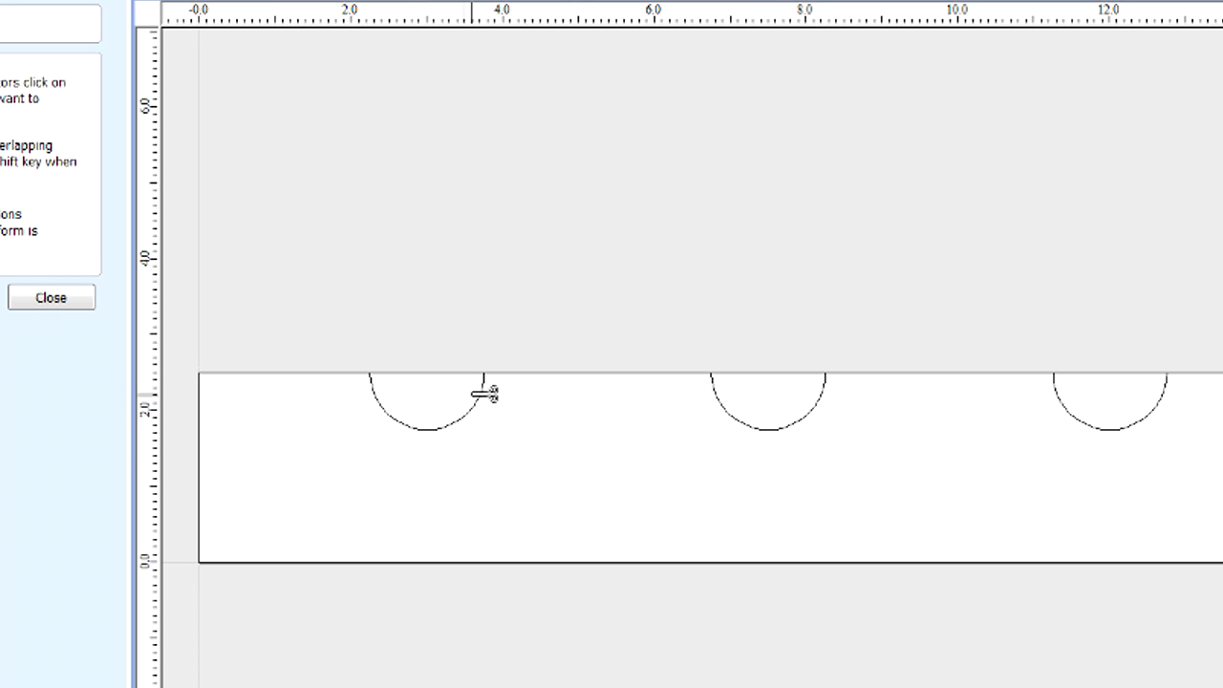
Inspect the trimmed notches along the upper edge and finish trimming with the trimmed sections rejoined automatically.
{"action": "scroll", "coordinate": [480, 393], "scroll_direction": "down", "scroll_amount": 3}
{"action": "scroll", "coordinate": [483, 394], "scroll_direction": "up", "scroll_amount": 8}
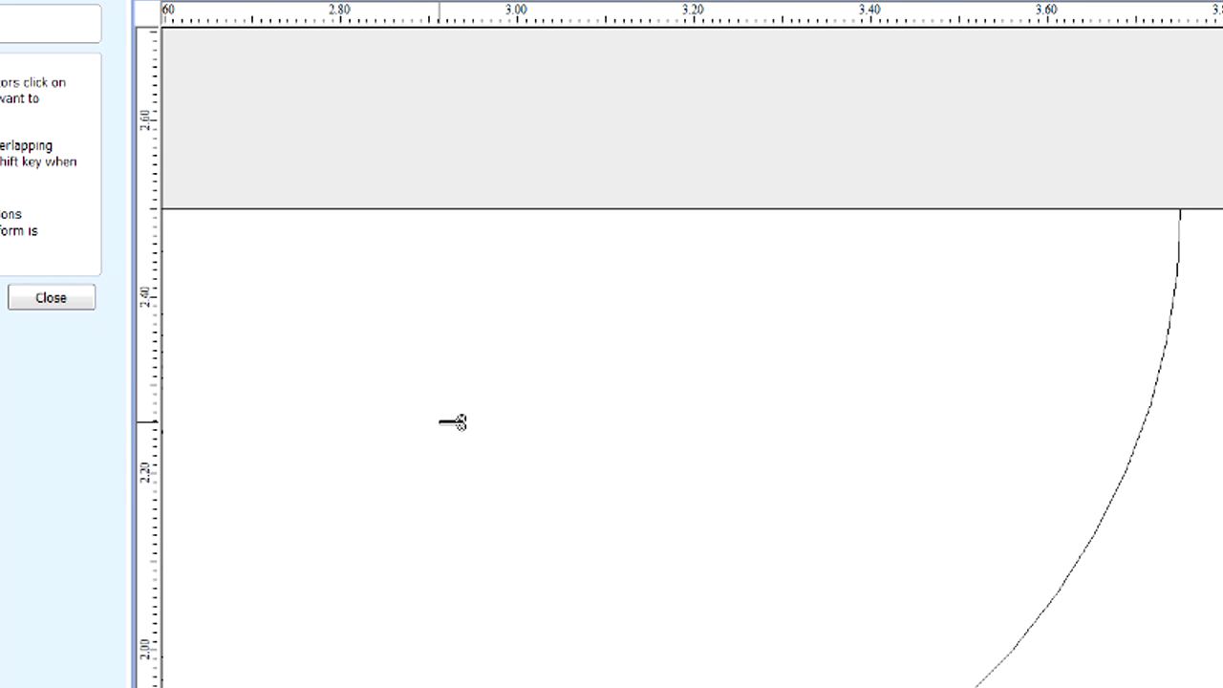
{"action": "scroll", "coordinate": [457, 440], "scroll_direction": "down", "scroll_amount": 8}
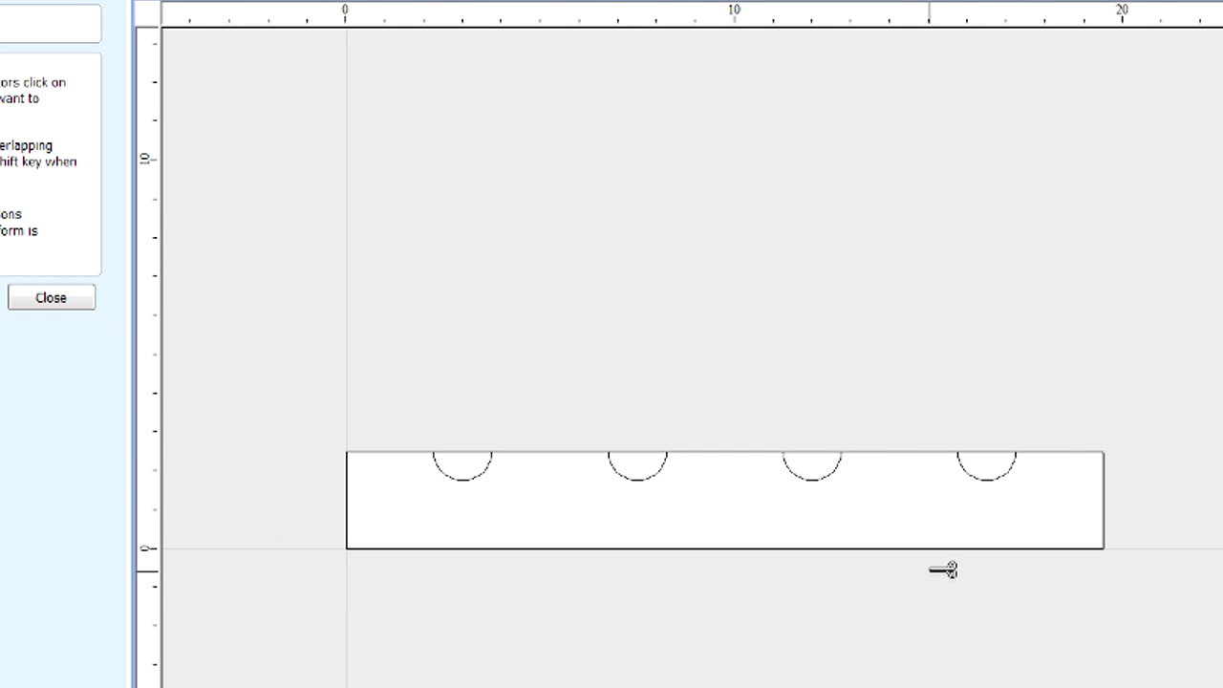
{"action": "scroll", "coordinate": [568, 500], "scroll_direction": "up", "scroll_amount": 4}
{"action": "scroll", "coordinate": [560, 500], "scroll_direction": "down", "scroll_amount": 4}
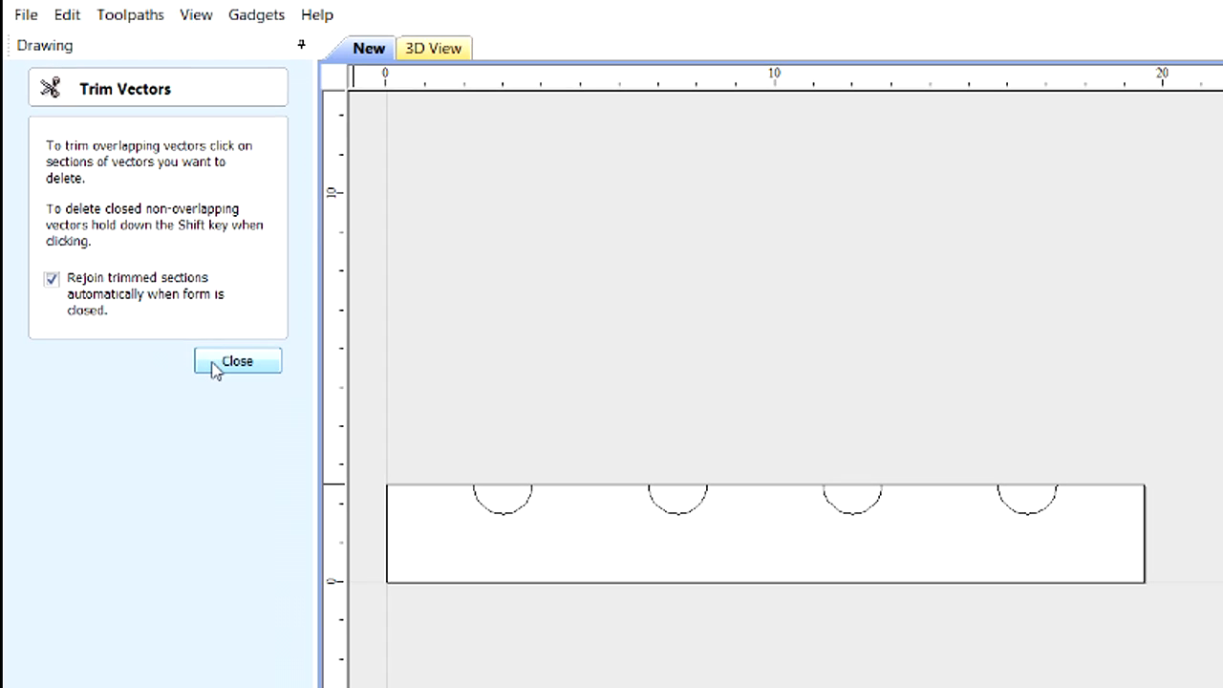
{"action": "left_click", "coordinate": [216, 363]}
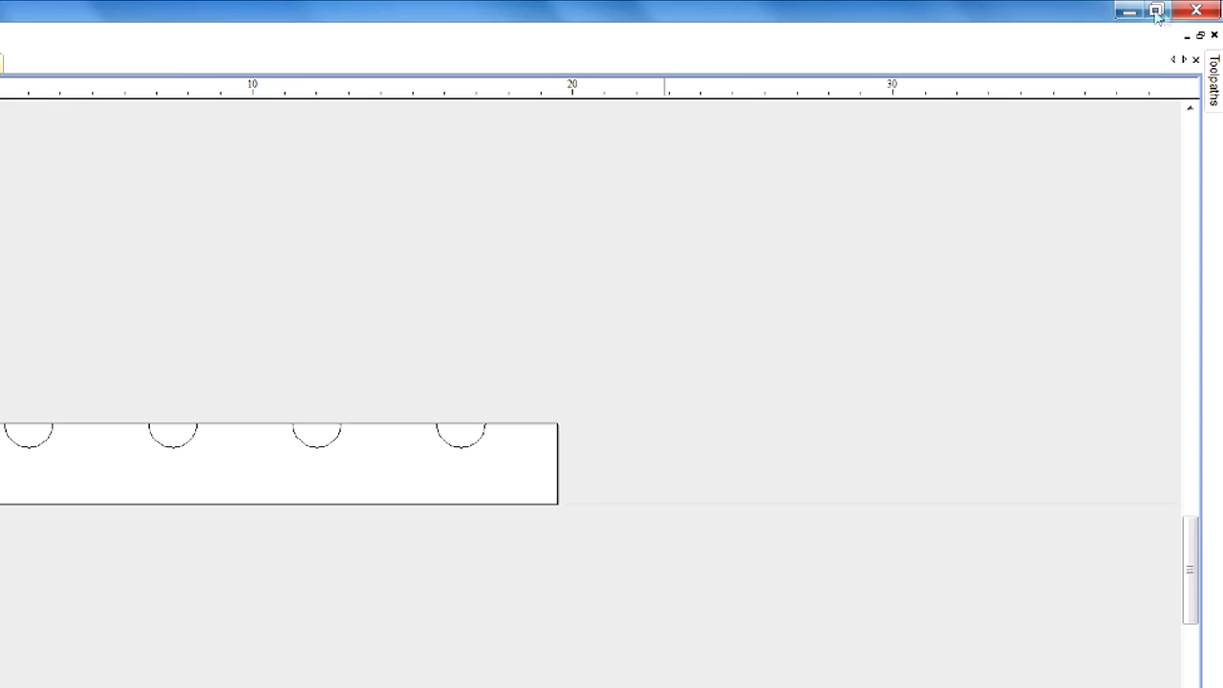
Keep the toolpath commands permanently displayed and confirm the material setup with 0.4375-inch thickness and the lower-left XY datum.
{"action": "mouse_move", "coordinate": [1216, 110]}
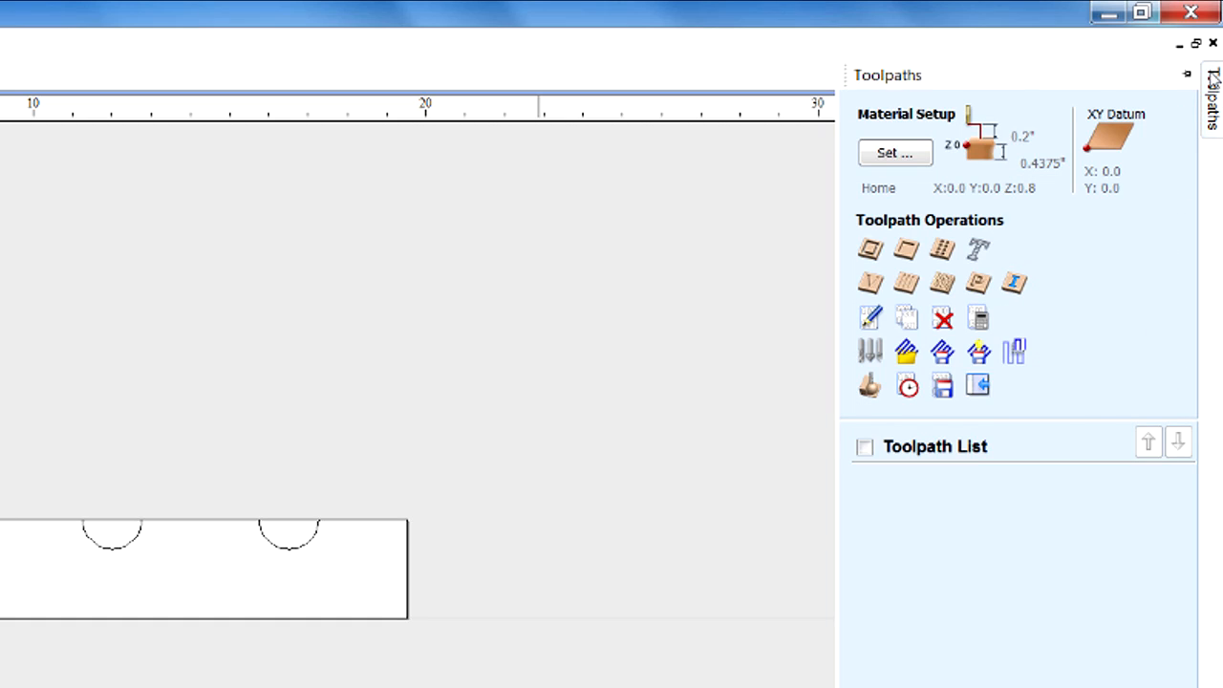
{"action": "left_click", "coordinate": [1188, 75]}
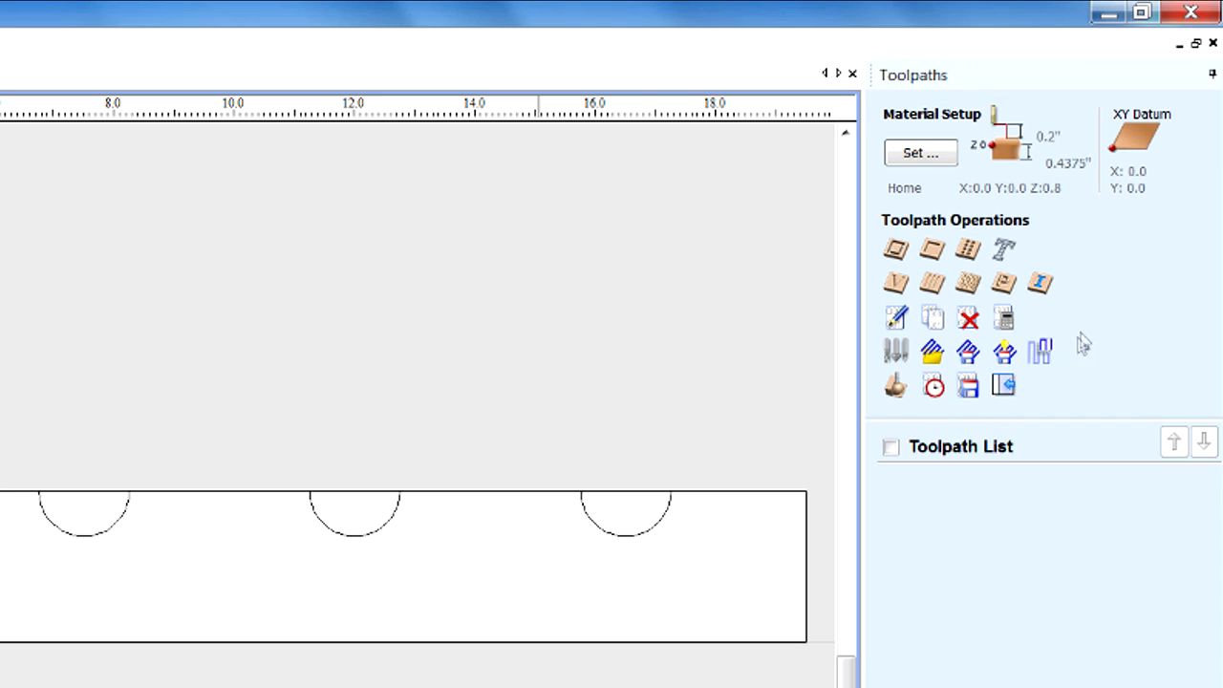
{"action": "left_click", "coordinate": [925, 157]}
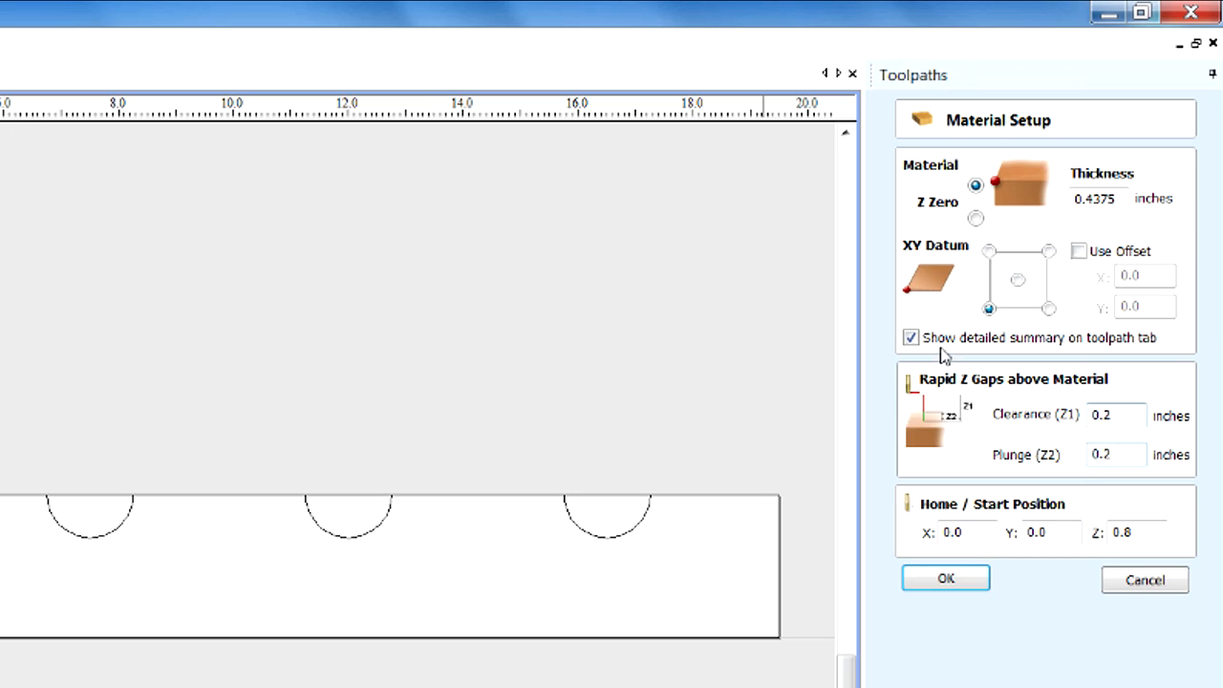
{"action": "left_click", "coordinate": [946, 581]}
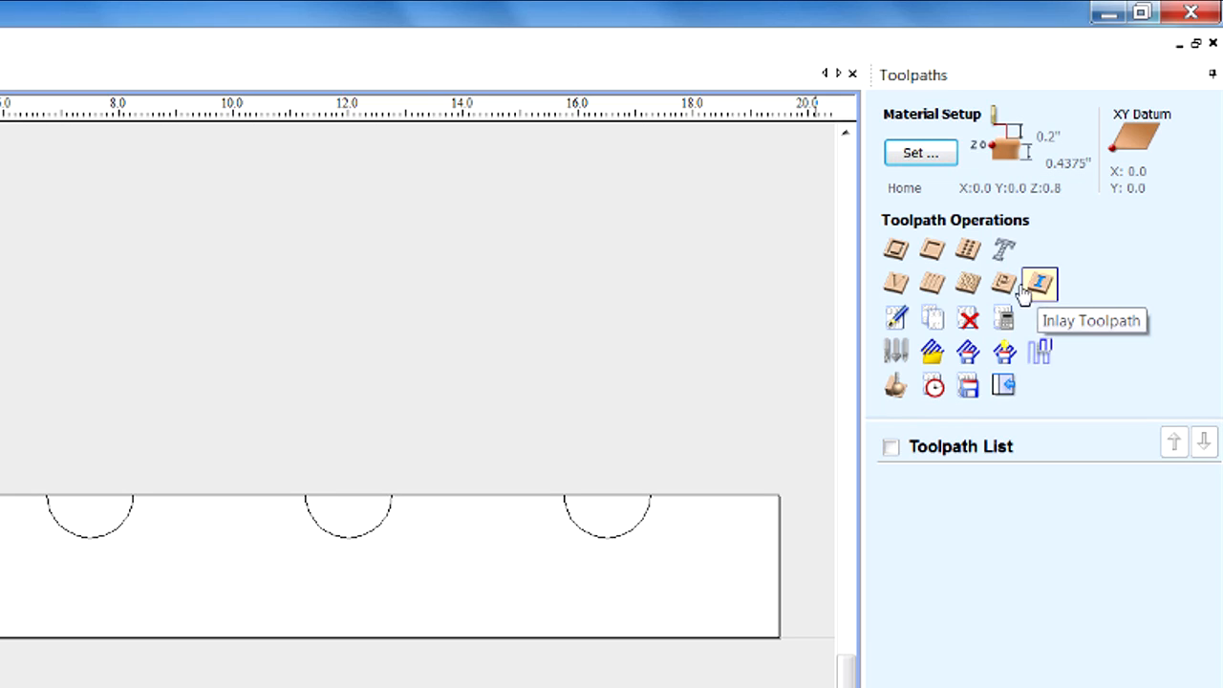
Start a 2D profile toolpath and choose the imperial 0.25-inch end mill as its tool.
{"action": "left_click", "coordinate": [896, 250]}
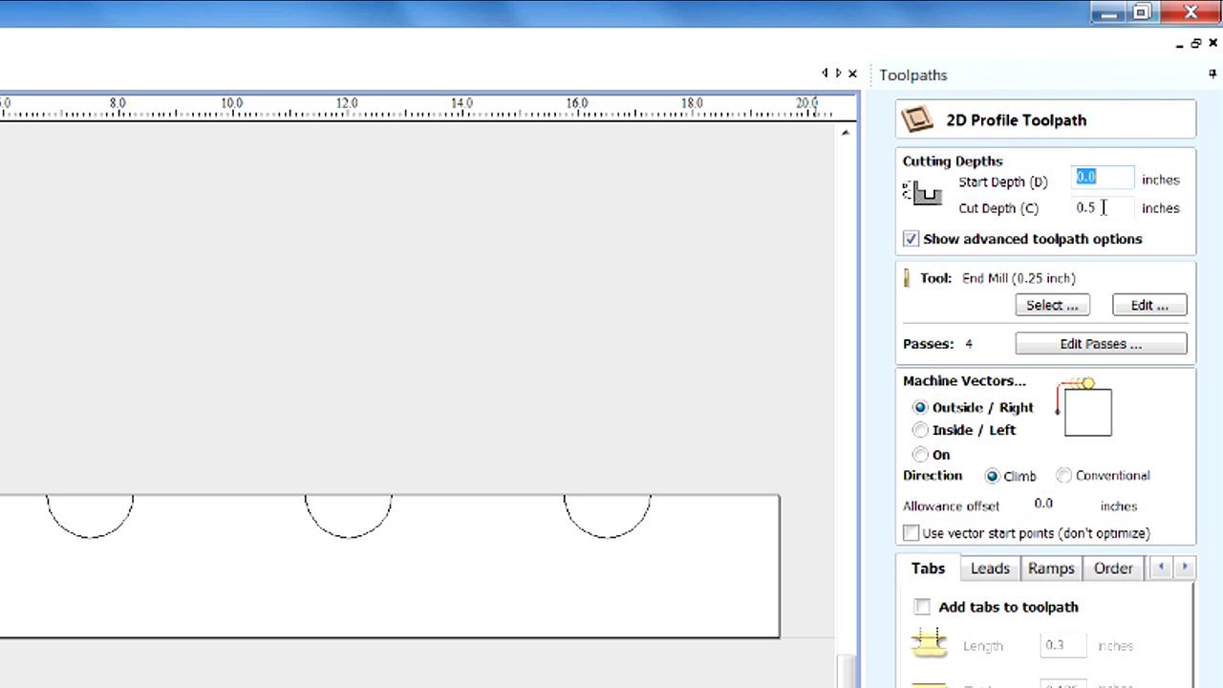
{"action": "left_click", "coordinate": [1052, 308]}
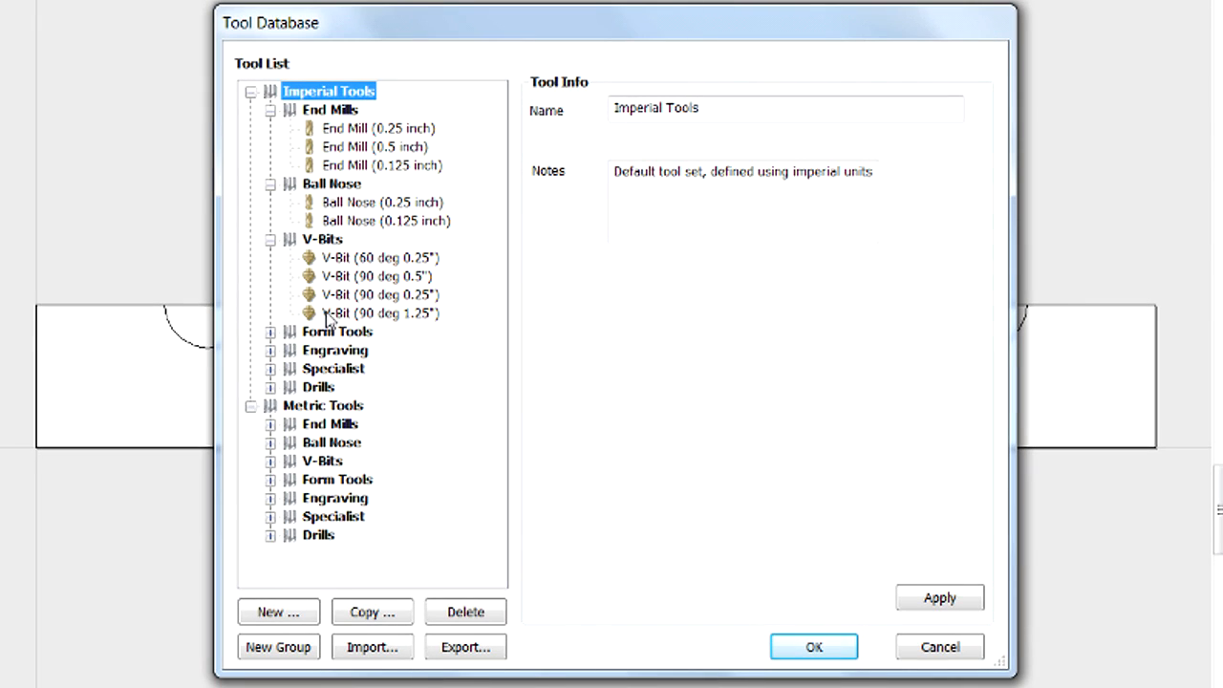
{"action": "left_click", "coordinate": [358, 130]}
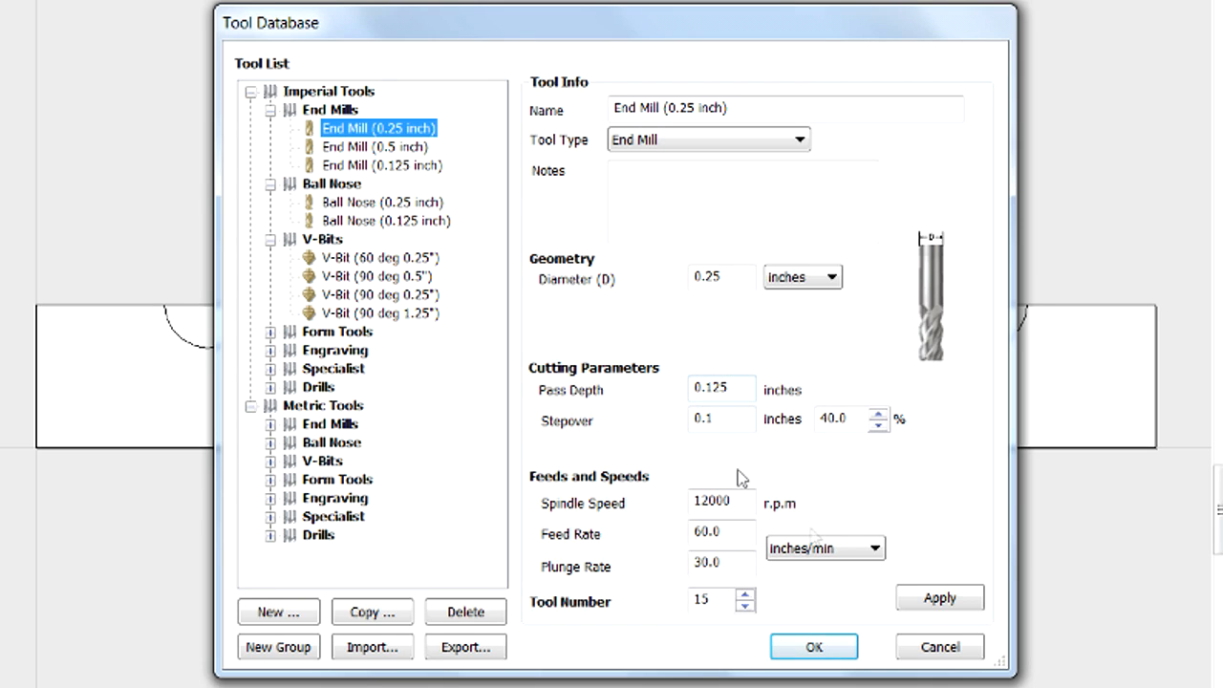
{"action": "left_click", "coordinate": [815, 648]}
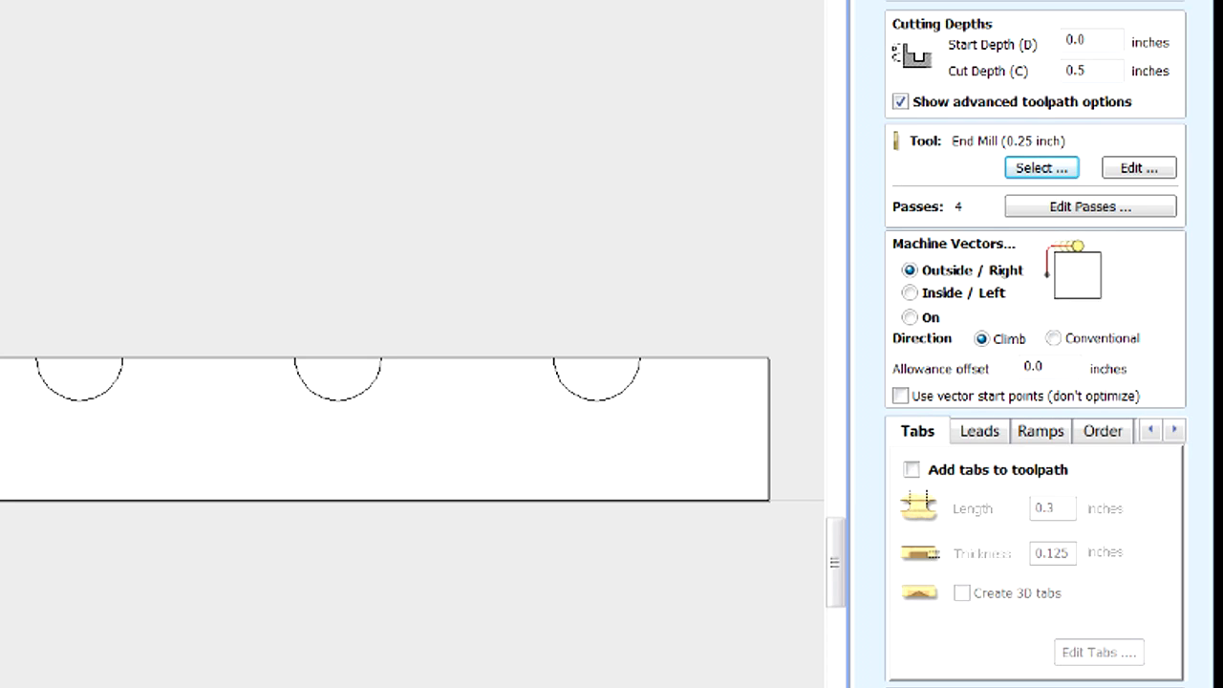
Review the leads, ramps and order options and calculate the outside profile toolpath for all the part's vectors, accepting the cut through the material.
{"action": "left_click", "coordinate": [976, 437]}
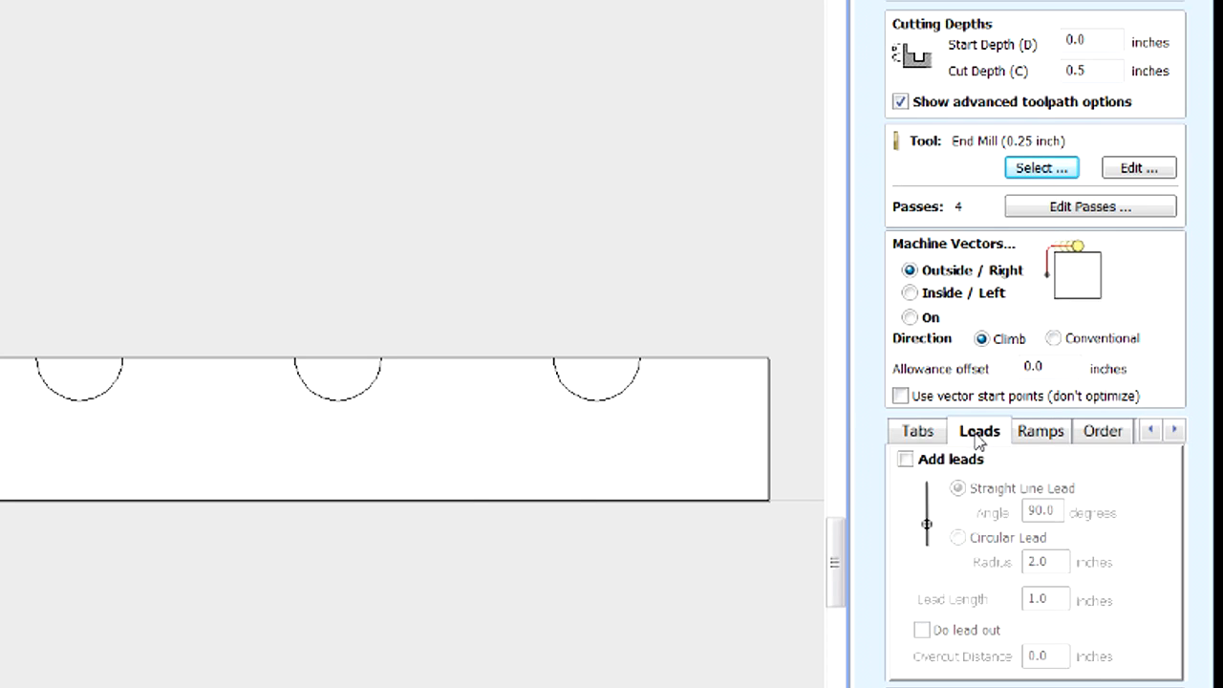
{"action": "left_click", "coordinate": [1048, 436]}
{"action": "left_click", "coordinate": [1104, 436]}
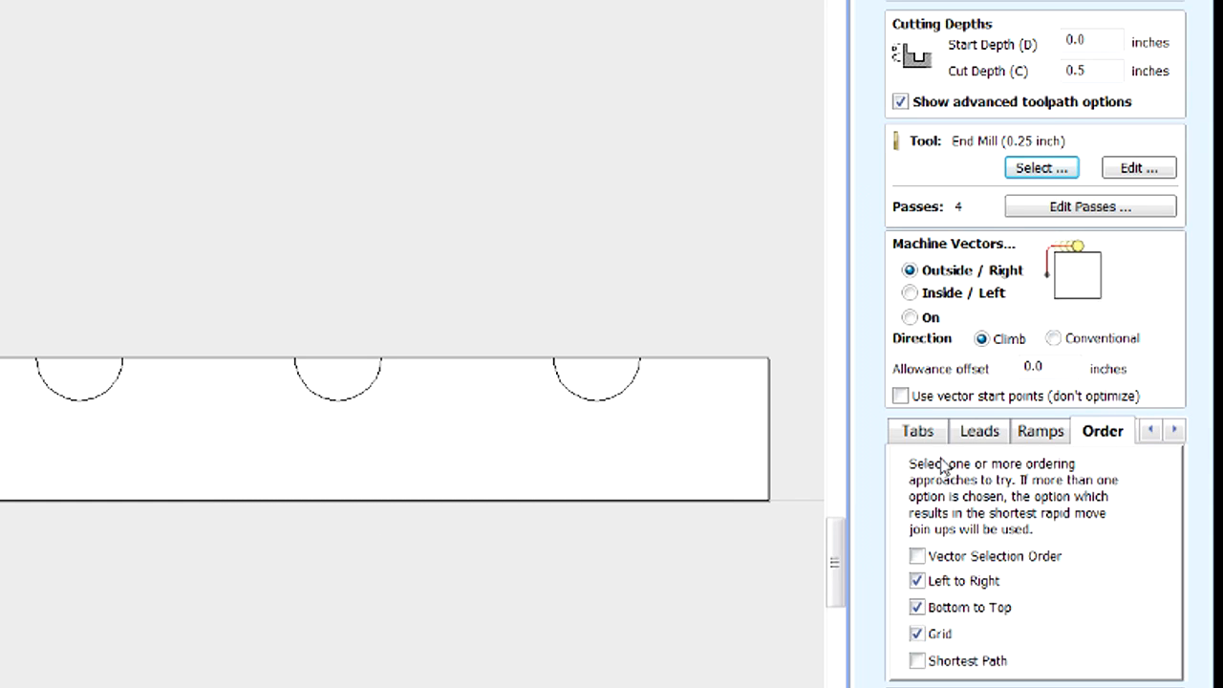
{"action": "left_click", "coordinate": [919, 433]}
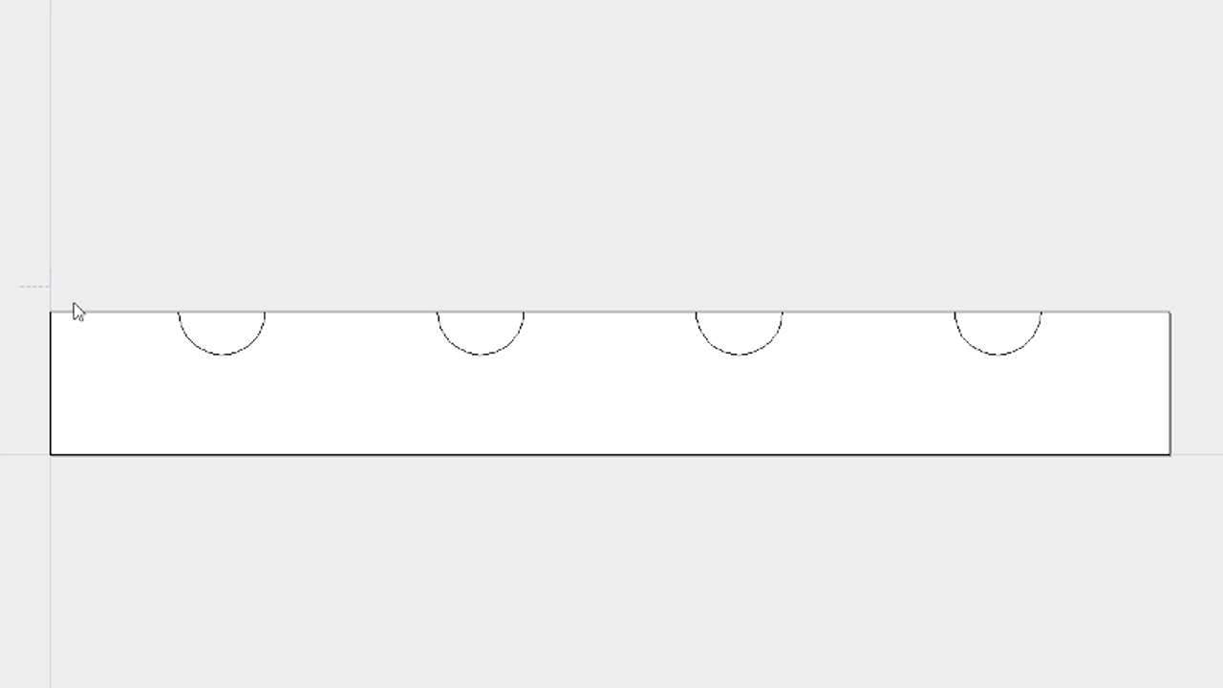
{"action": "left_click_drag", "start_coordinate": [1202, 578], "coordinate": [1199, 578]}
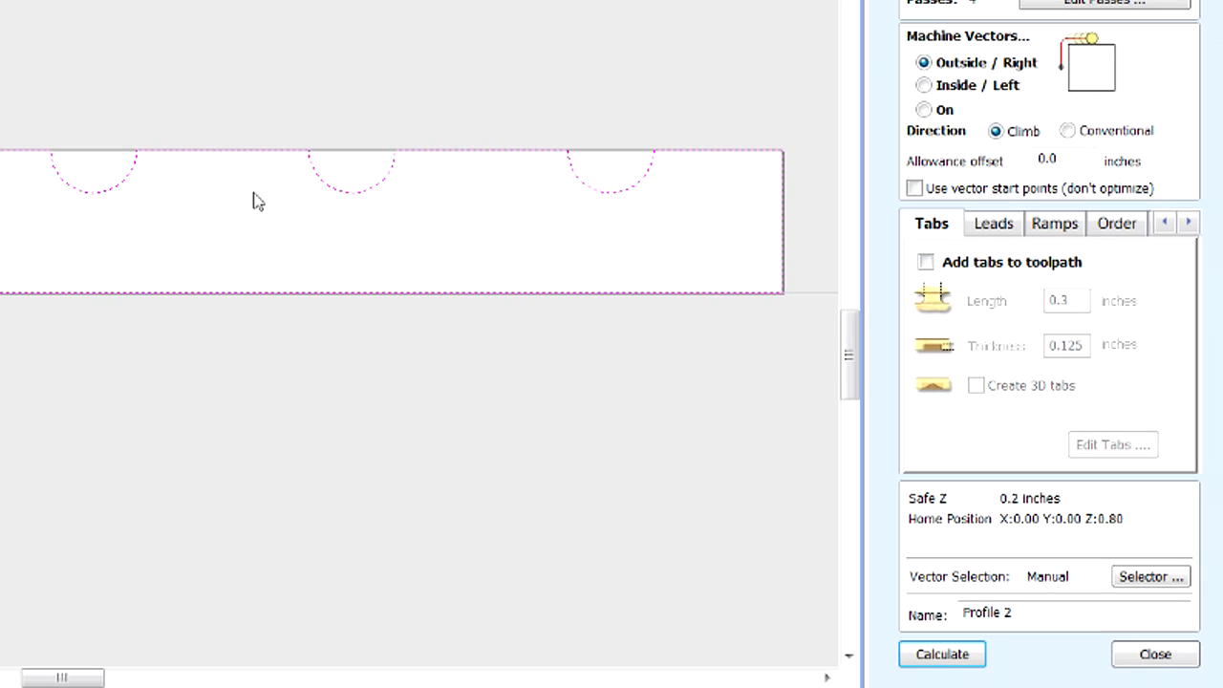
{"action": "left_click", "coordinate": [970, 661]}
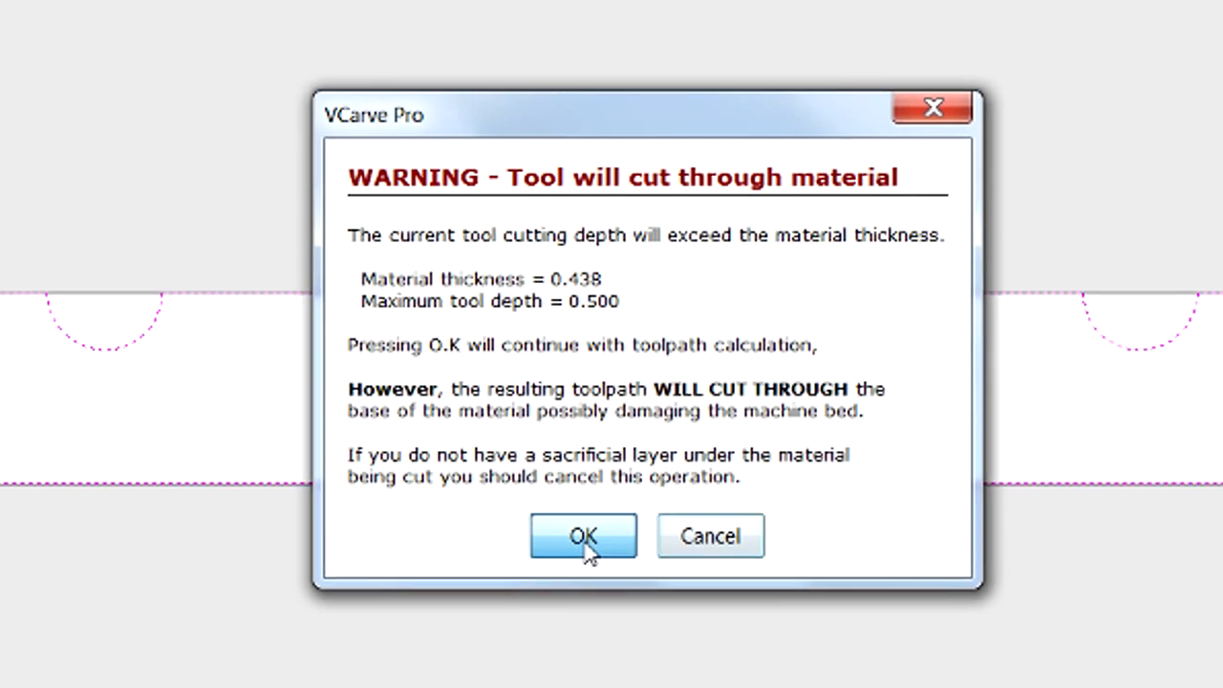
{"action": "left_click", "coordinate": [595, 591]}
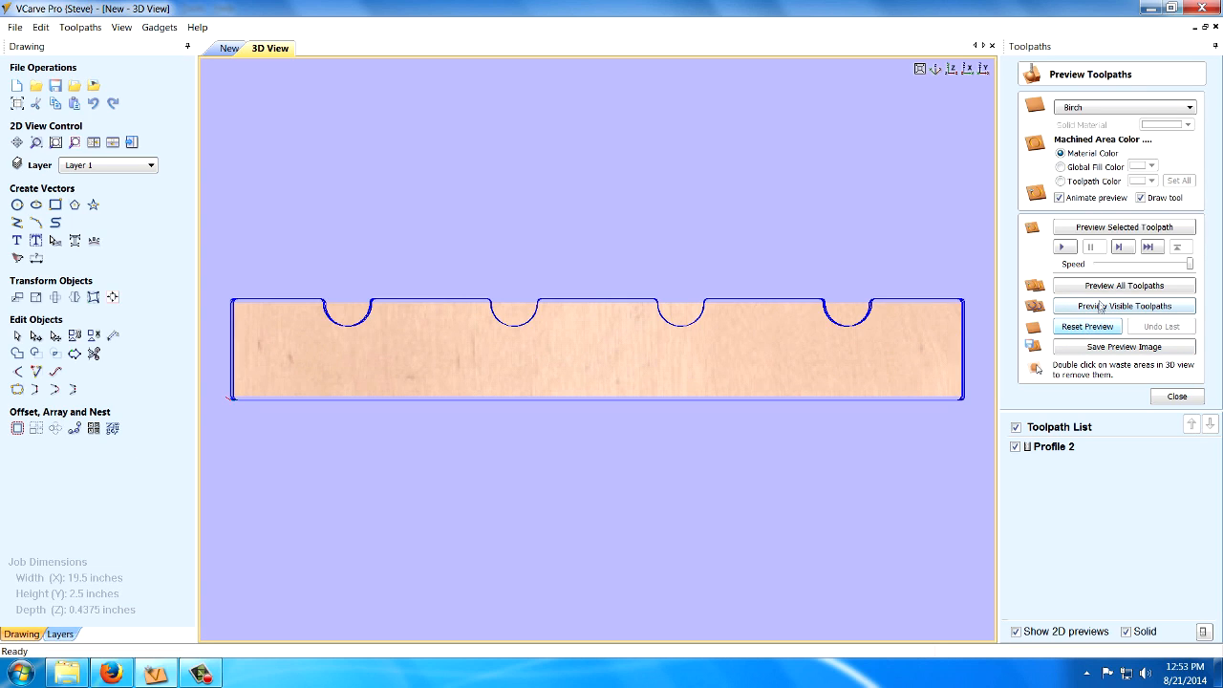
Preview the profile cut on the 3D part and try to remove the waste piece in the first notch.
{"action": "left_click", "coordinate": [1098, 311]}
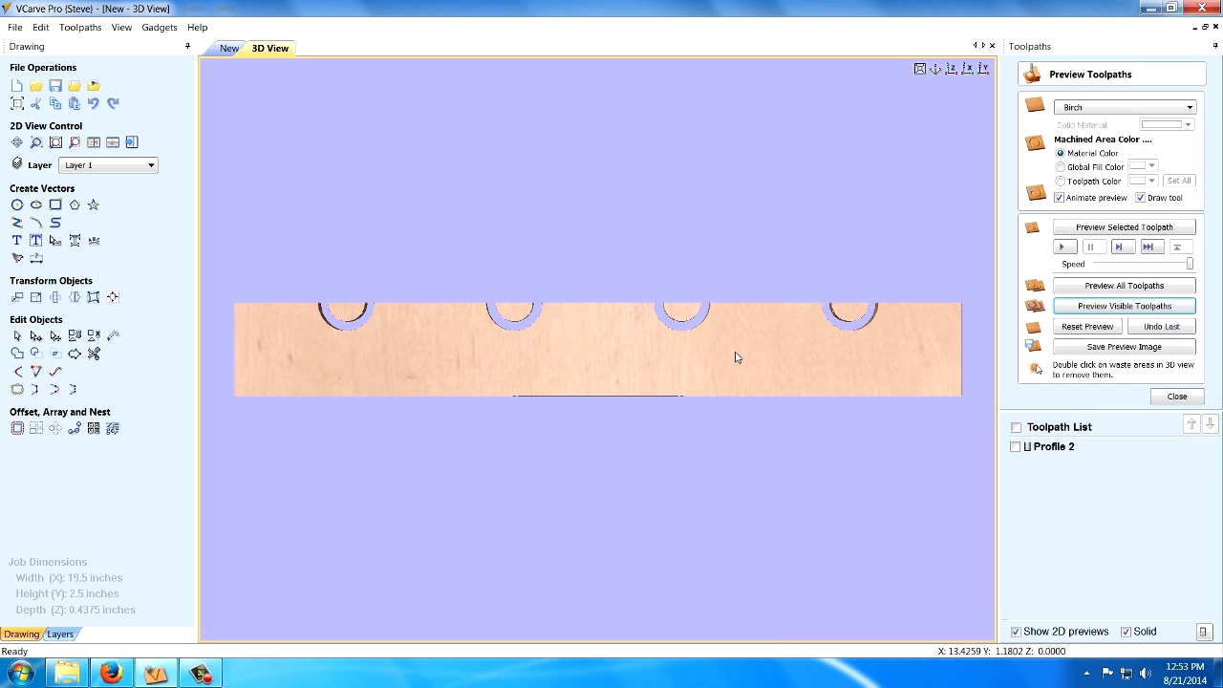
{"action": "middle_click_drag", "start_coordinate": [332, 366], "coordinate": [326, 304]}
{"action": "left_click_drag", "start_coordinate": [319, 281], "coordinate": [502, 265]}
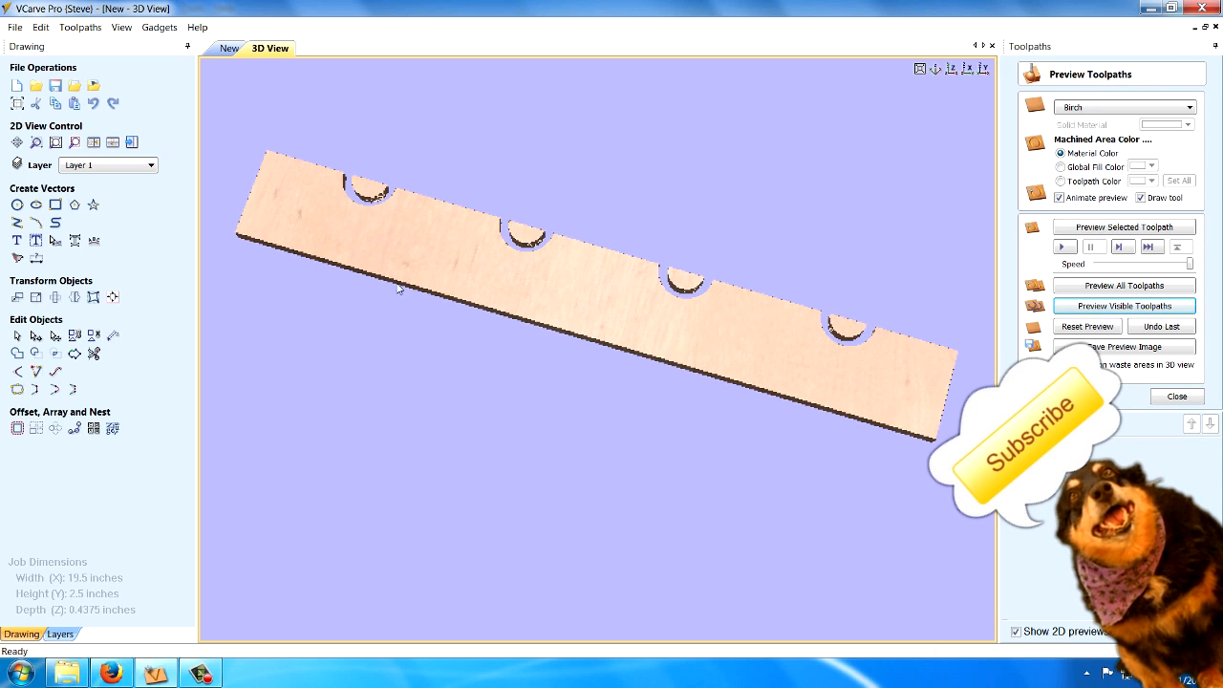
{"action": "left_click_drag", "start_coordinate": [405, 271], "coordinate": [477, 347]}
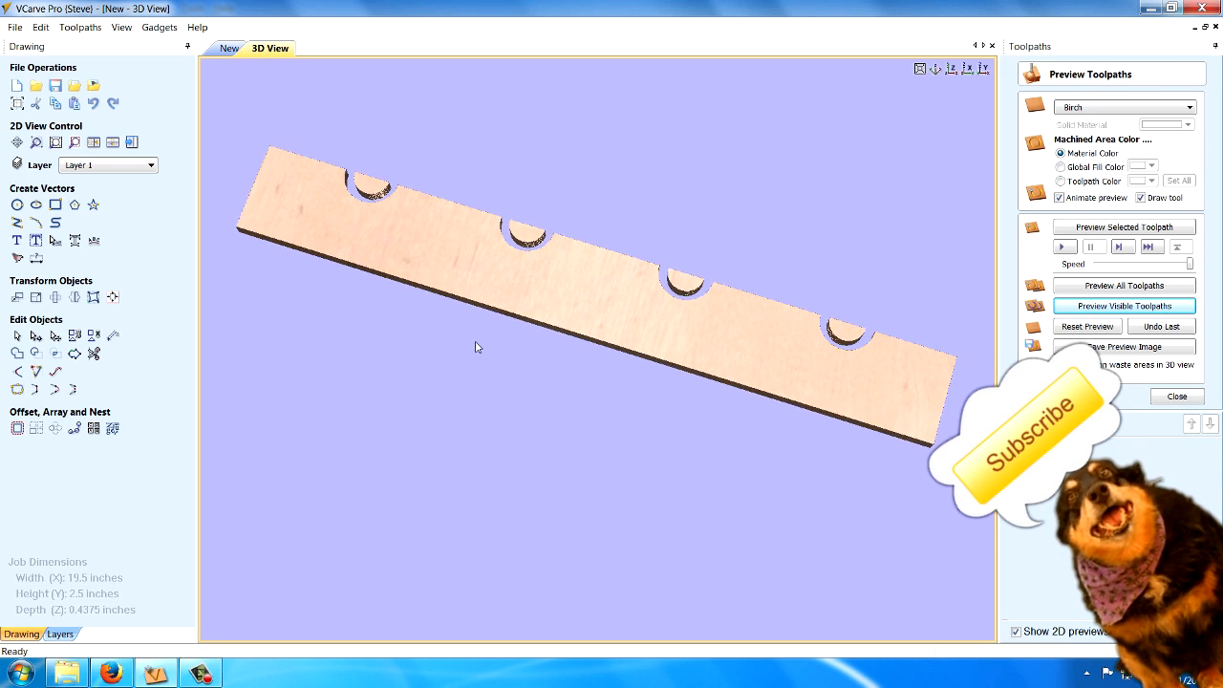
{"action": "double_click", "coordinate": [371, 189]}
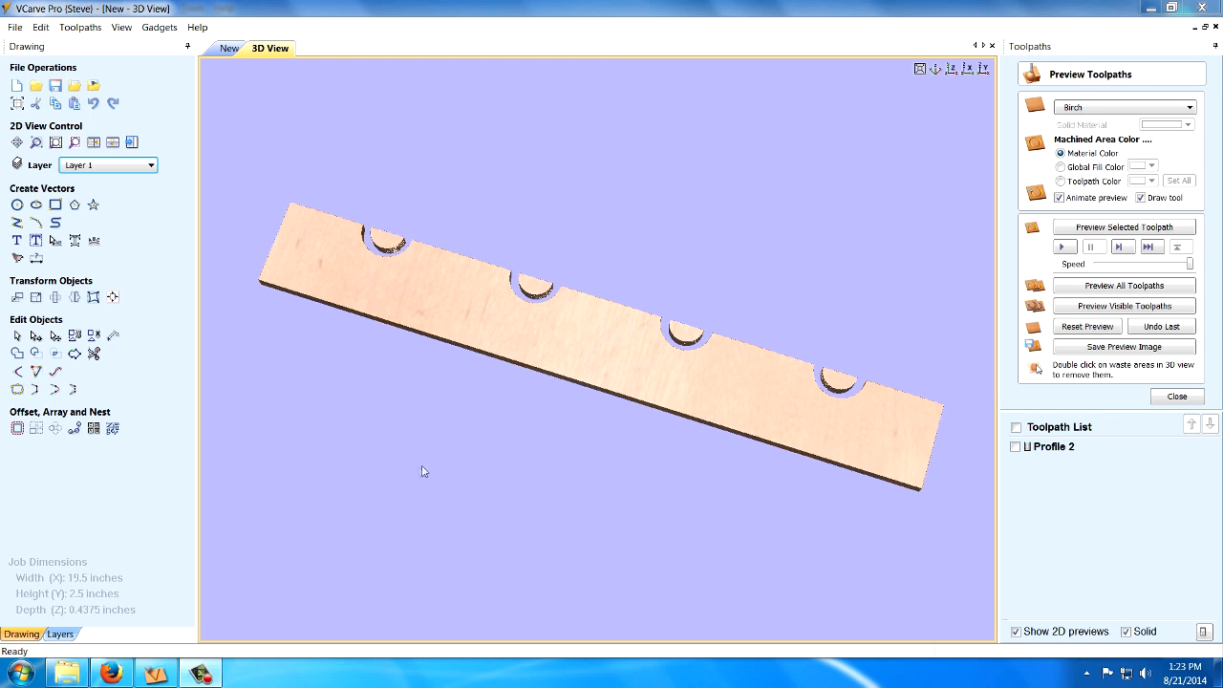
Switch to Firefox and search Google Images for "grapes".
{"action": "left_click", "coordinate": [112, 674]}
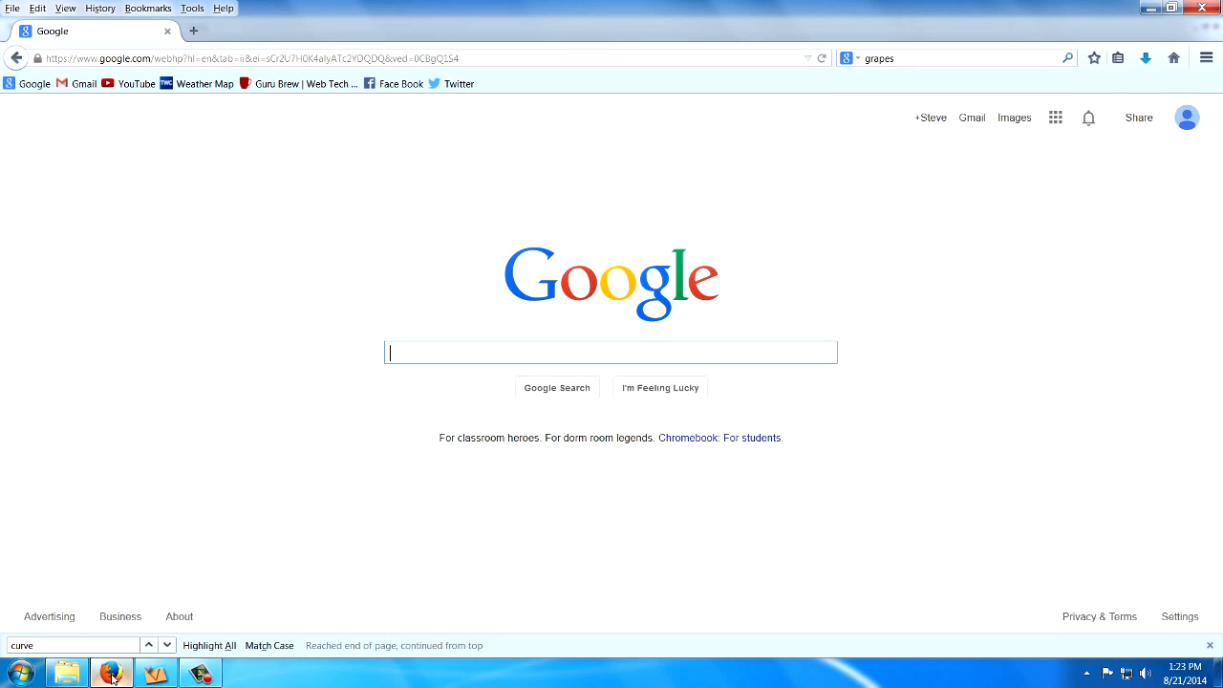
{"action": "left_click", "coordinate": [421, 350]}
{"action": "type", "text": "grapes"}
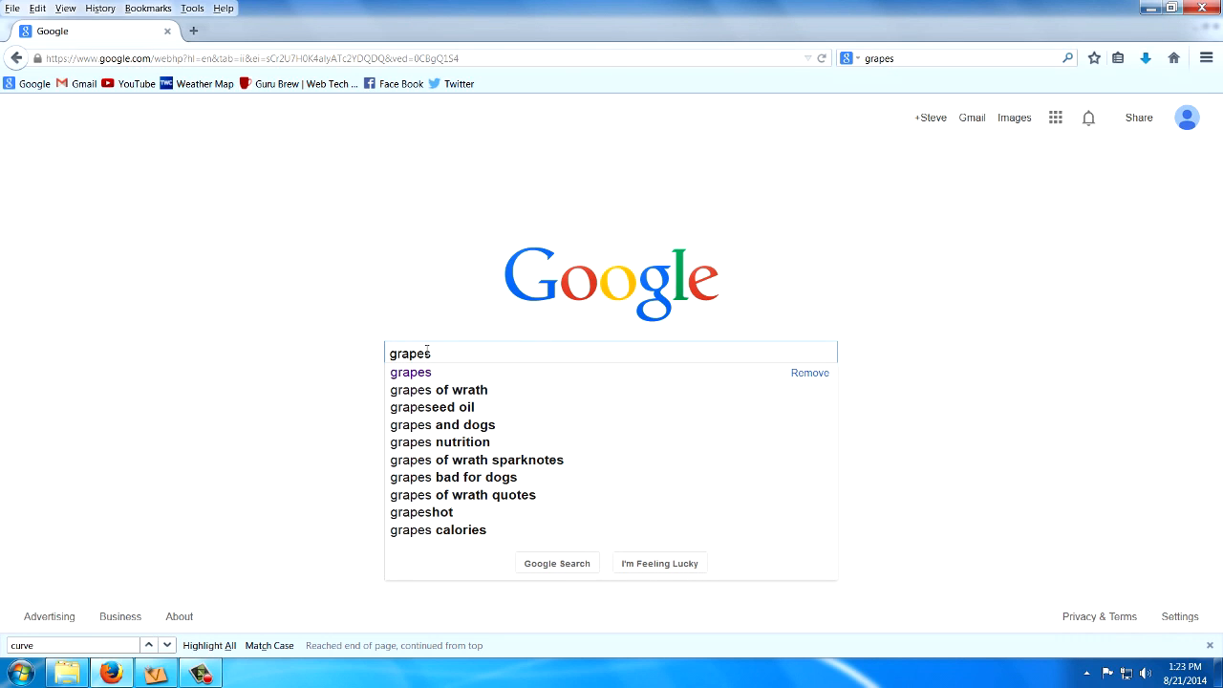
{"action": "key", "text": "Return"}
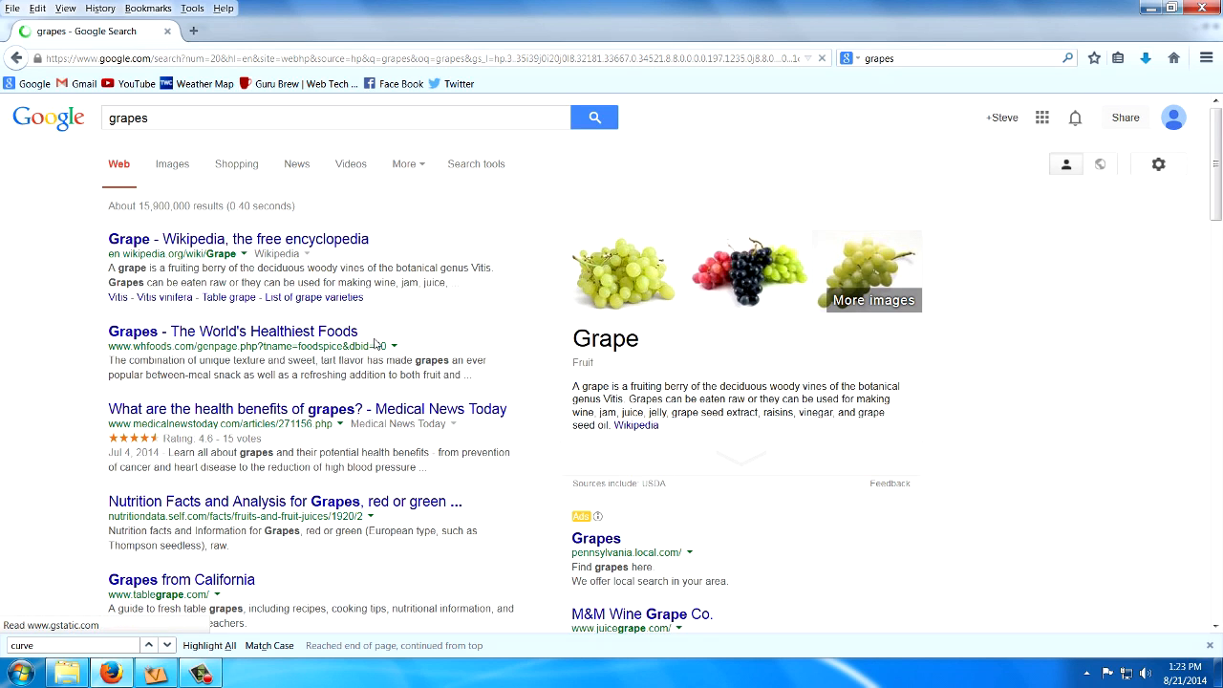
{"action": "left_click", "coordinate": [174, 166]}
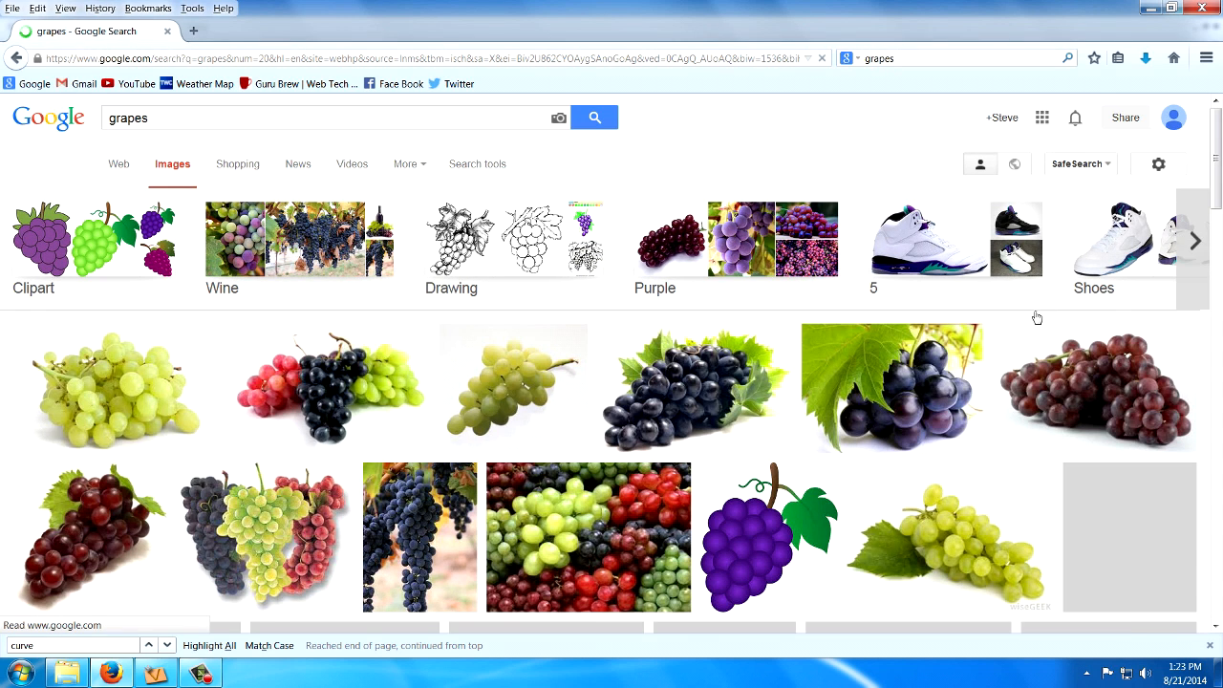
Browse the grape image results for simple black-and-white outline drawings.
{"action": "scroll", "coordinate": [1027, 330], "scroll_direction": "down", "scroll_amount": 5}
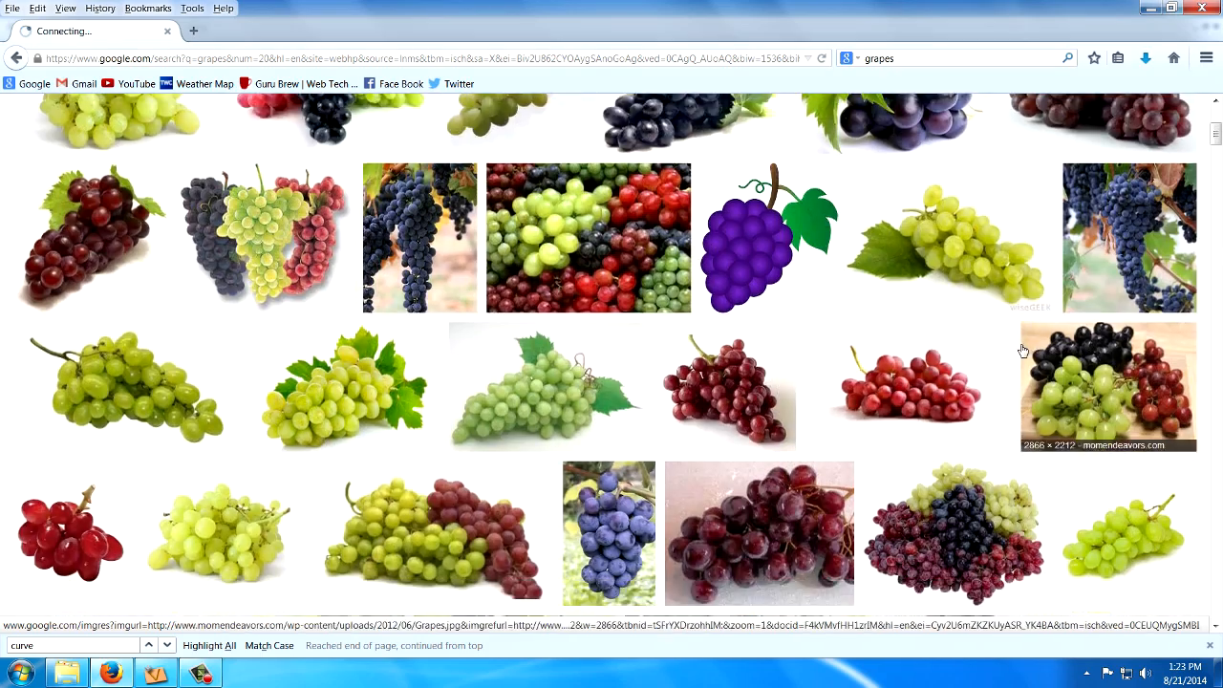
{"action": "scroll", "coordinate": [1023, 351], "scroll_direction": "down", "scroll_amount": 5}
{"action": "scroll", "coordinate": [1021, 350], "scroll_direction": "down", "scroll_amount": 5}
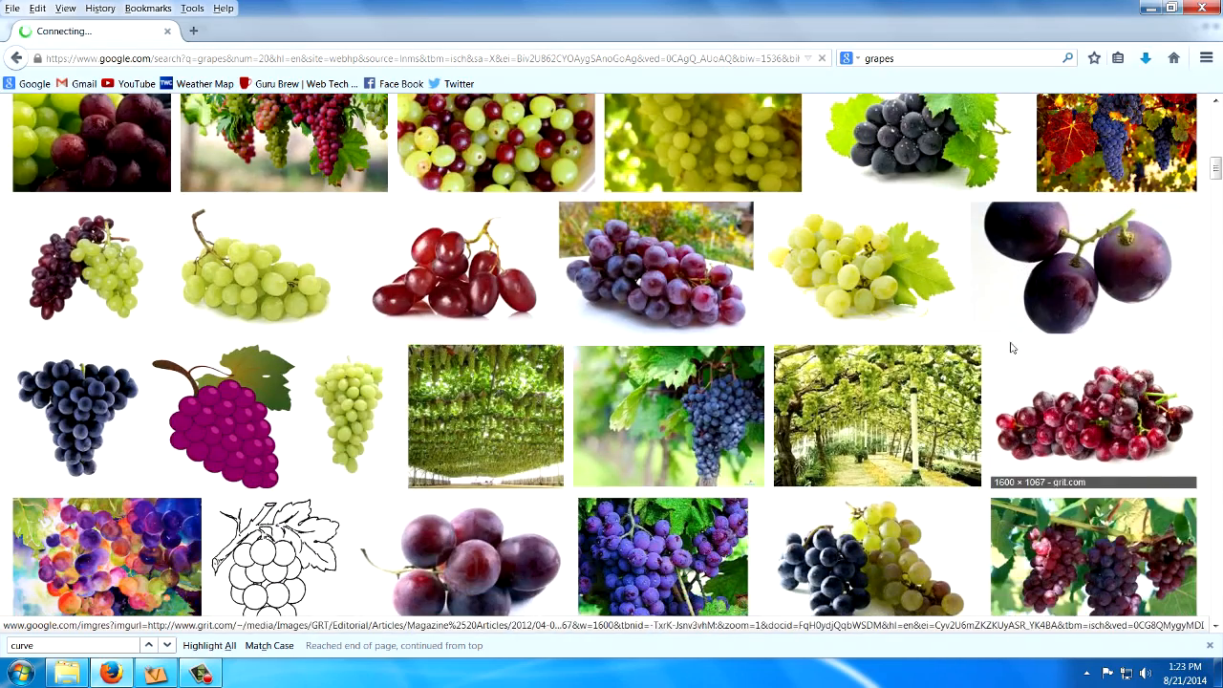
{"action": "scroll", "coordinate": [1014, 348], "scroll_direction": "down", "scroll_amount": 6}
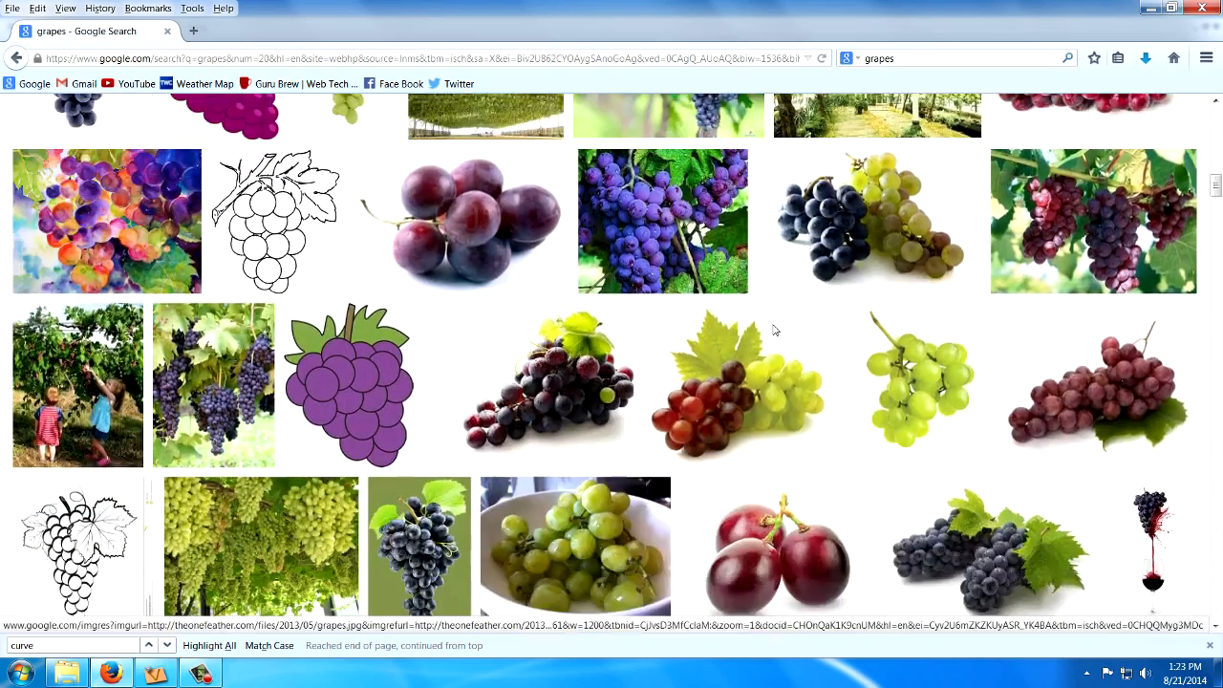
{"action": "scroll", "coordinate": [773, 333], "scroll_direction": "down", "scroll_amount": 3}
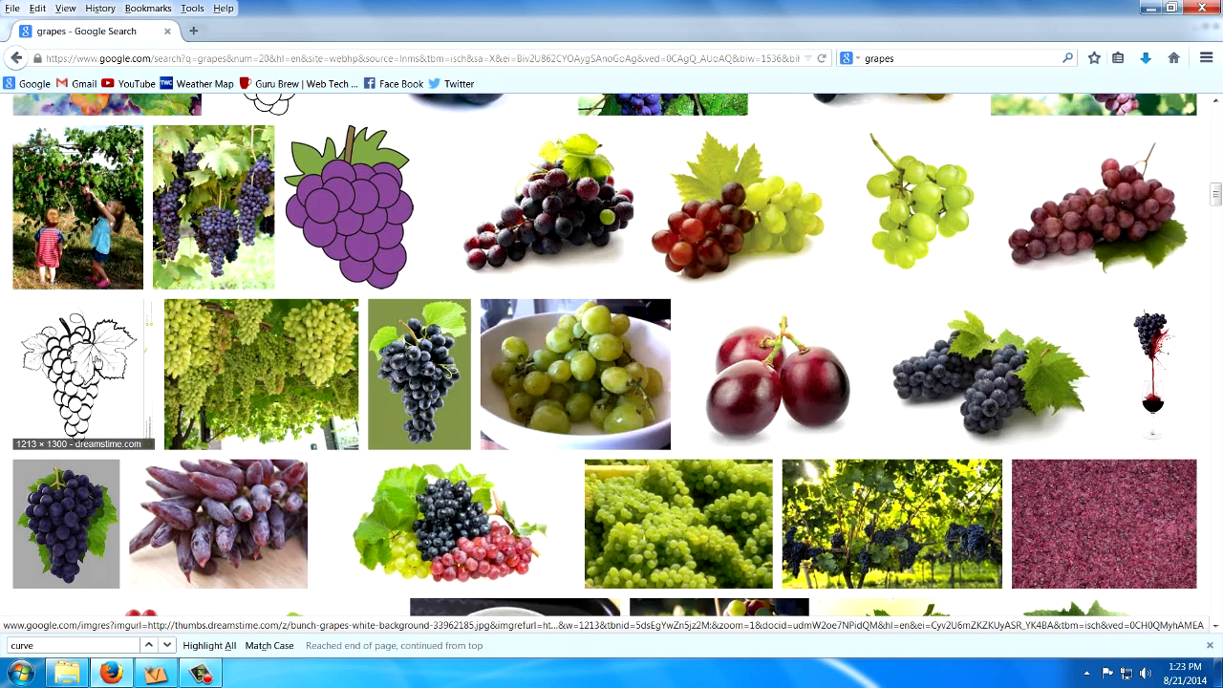
{"action": "scroll", "coordinate": [95, 365], "scroll_direction": "up", "scroll_amount": 2}
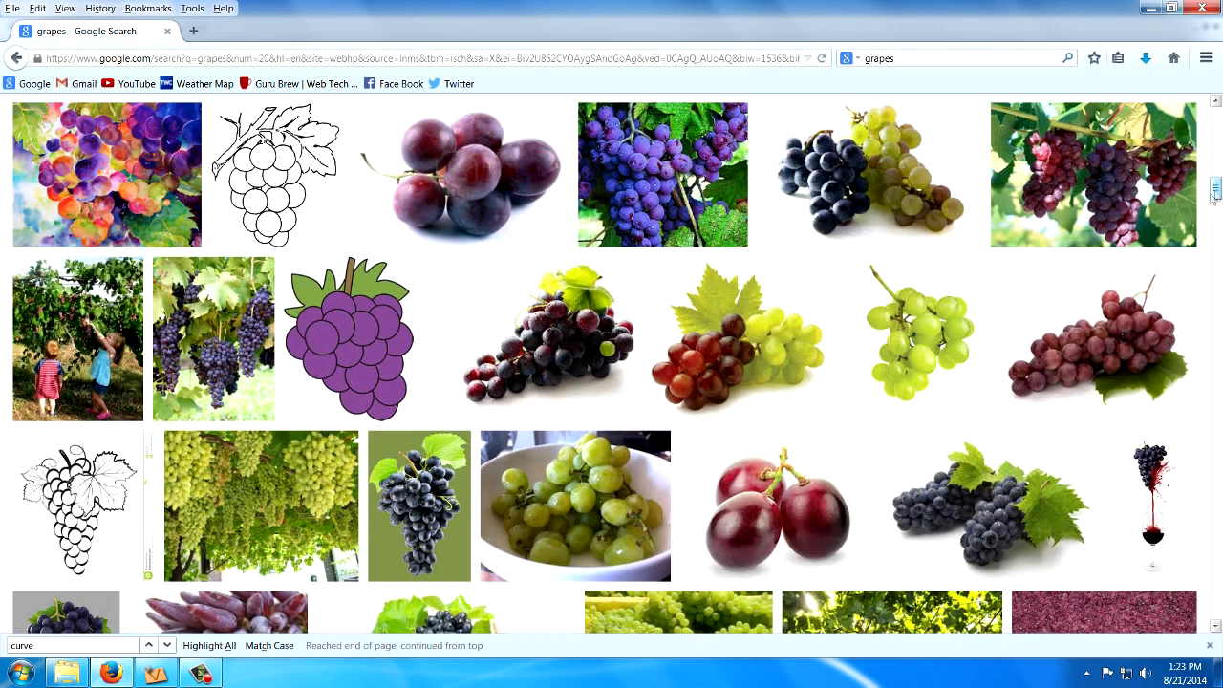
{"action": "left_click_drag", "start_coordinate": [1217, 194], "coordinate": [1216, 115]}
{"action": "left_click", "coordinate": [777, 295]}
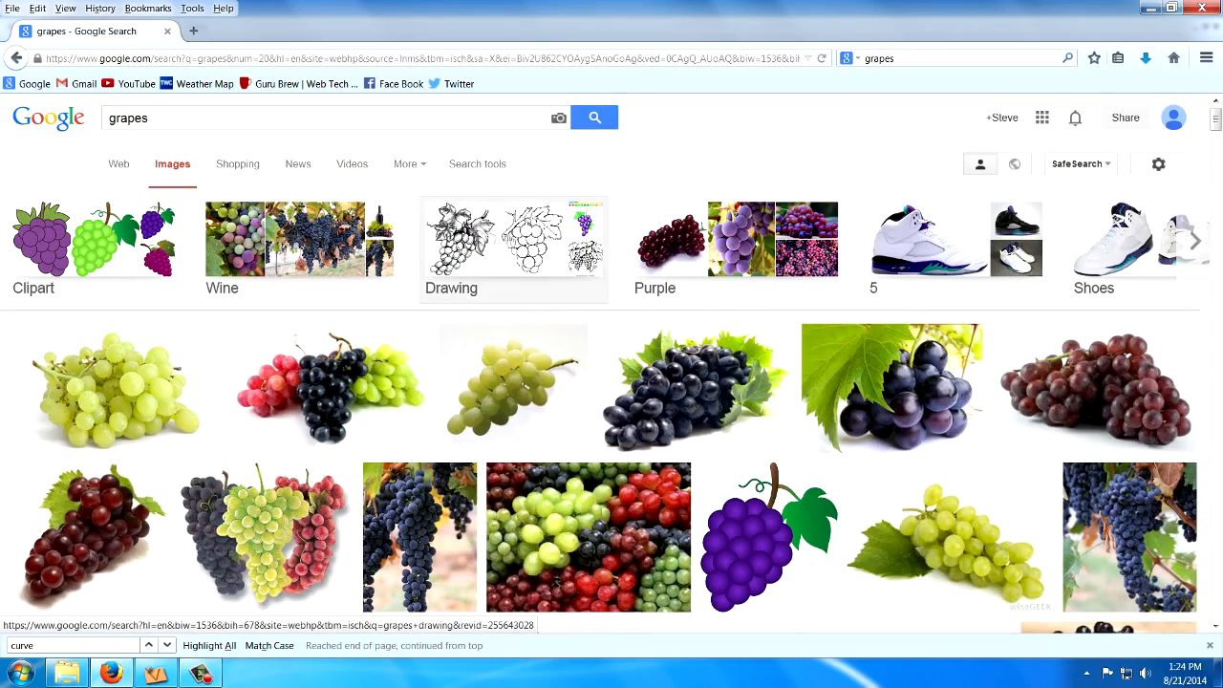
Filter the grape image results by type to show only line drawings.
{"action": "left_click", "coordinate": [476, 167]}
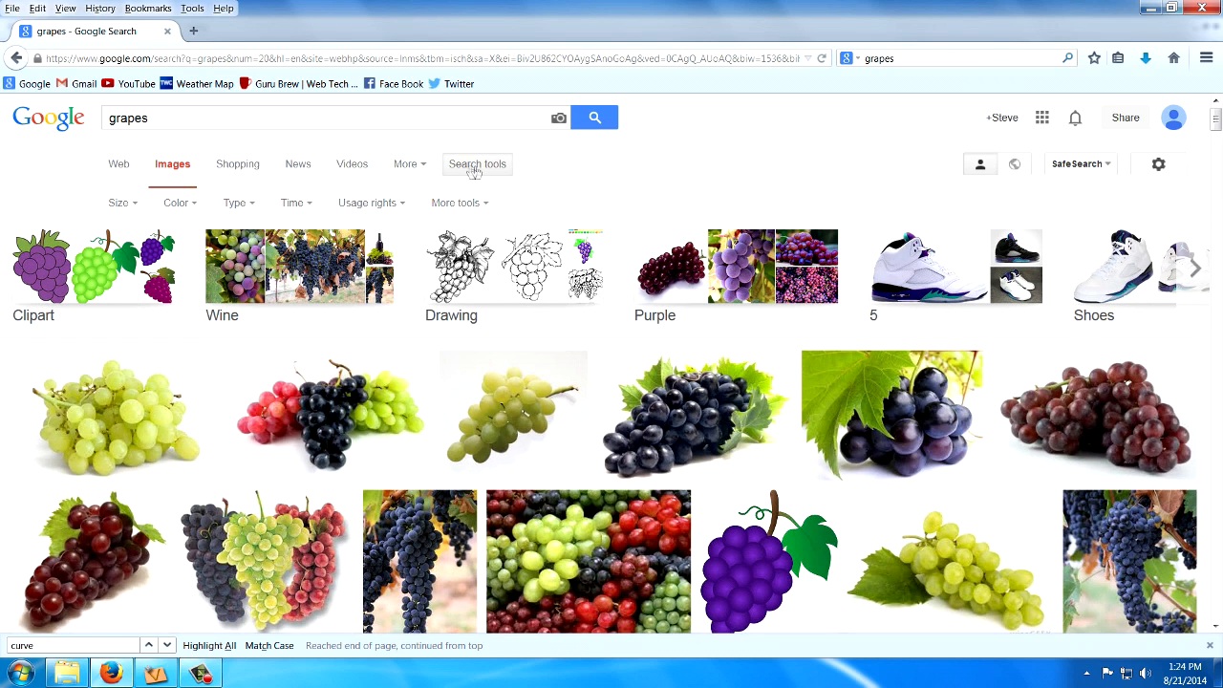
{"action": "left_click", "coordinate": [237, 203]}
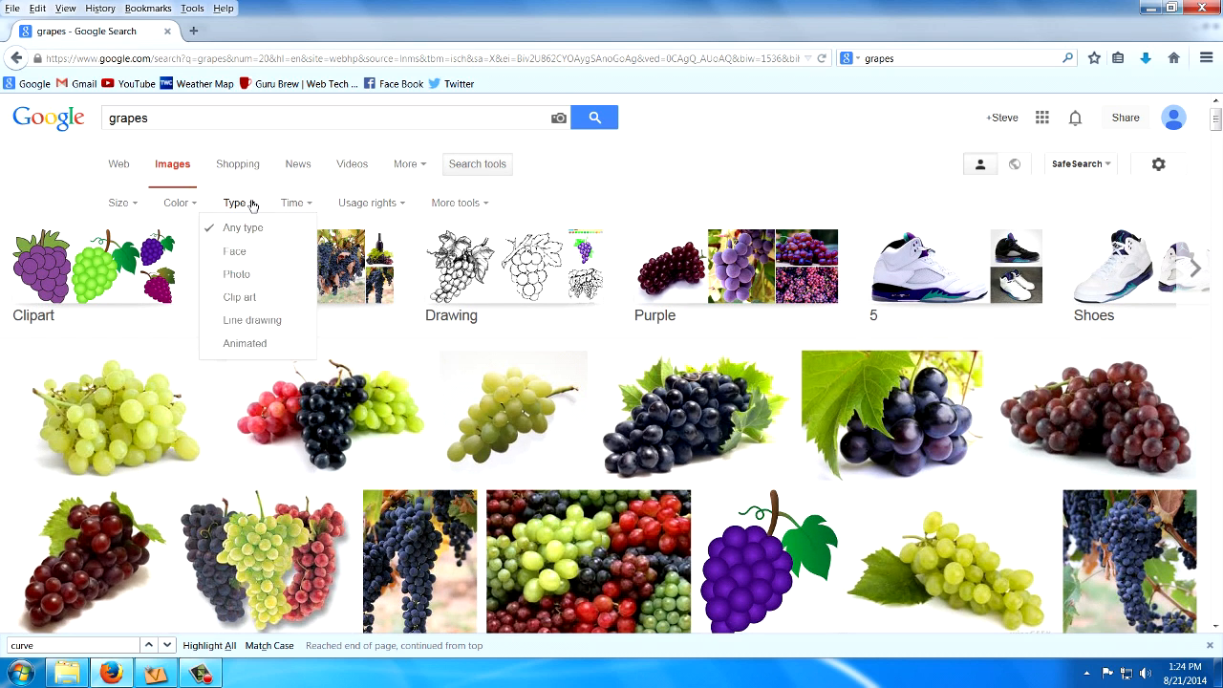
{"action": "left_click", "coordinate": [254, 326]}
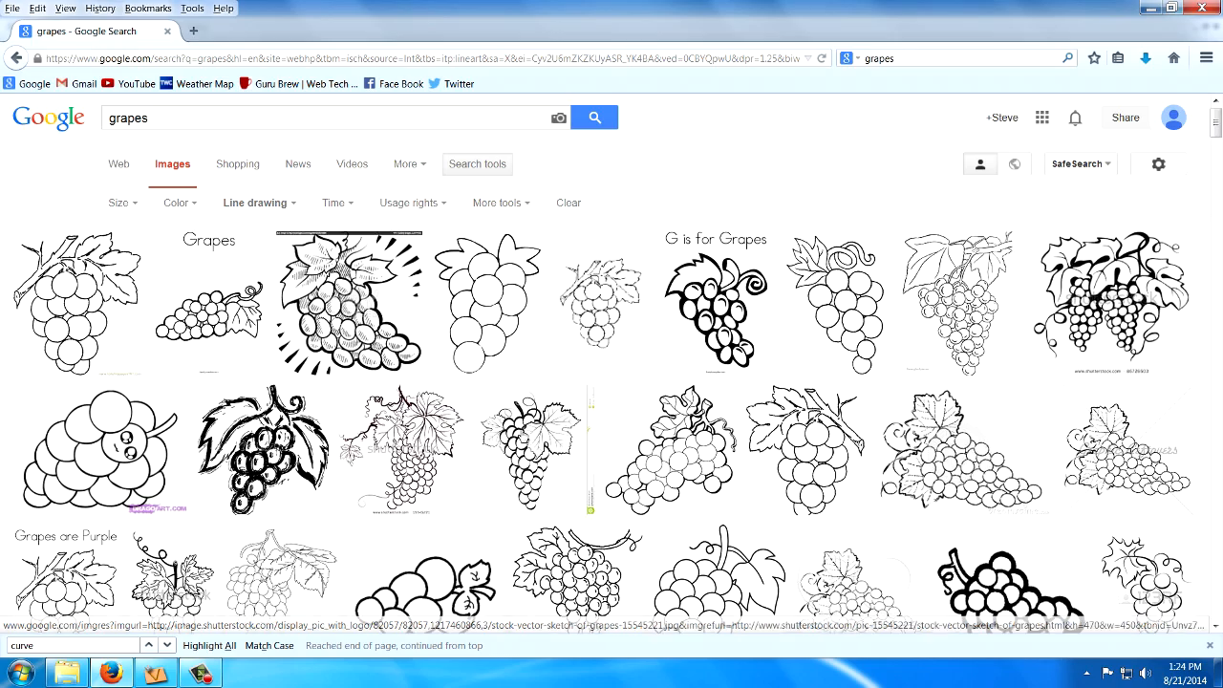
Look through the line-drawing results and select the thick-outlined grape bunch with one leaf from 7hdwallpaper.com.
{"action": "scroll", "coordinate": [611, 440], "scroll_direction": "down", "scroll_amount": 5}
{"action": "scroll", "coordinate": [612, 450], "scroll_direction": "down", "scroll_amount": 5}
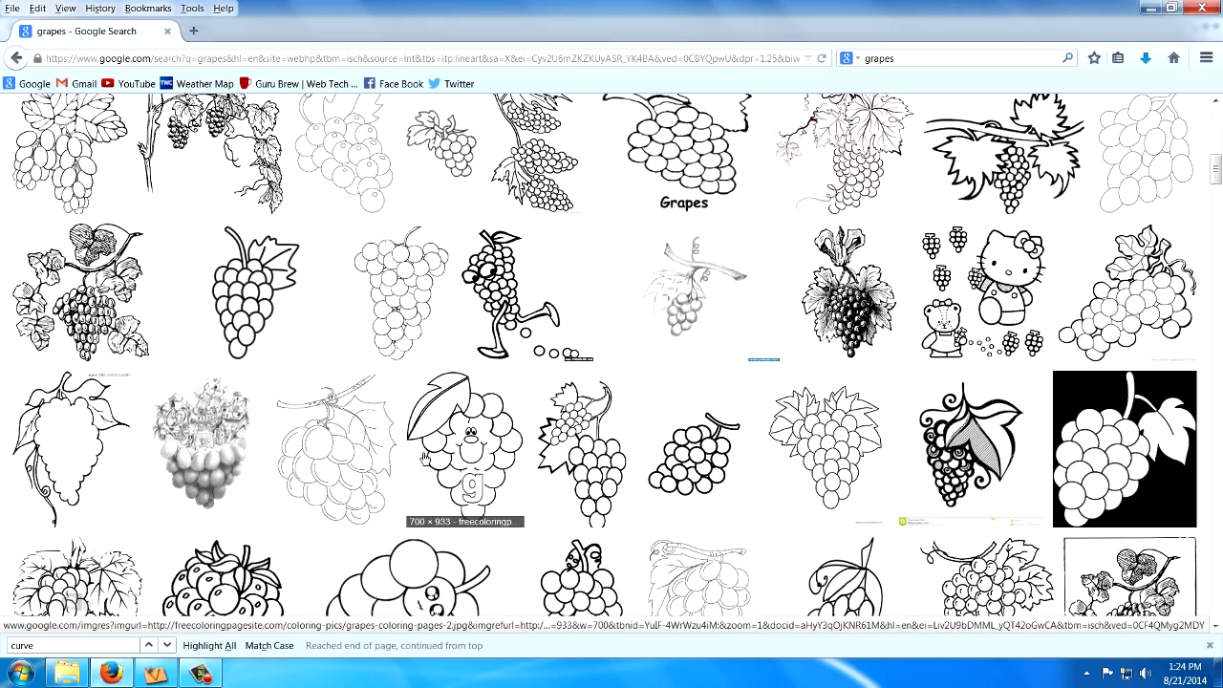
{"action": "scroll", "coordinate": [425, 458], "scroll_direction": "down", "scroll_amount": 3}
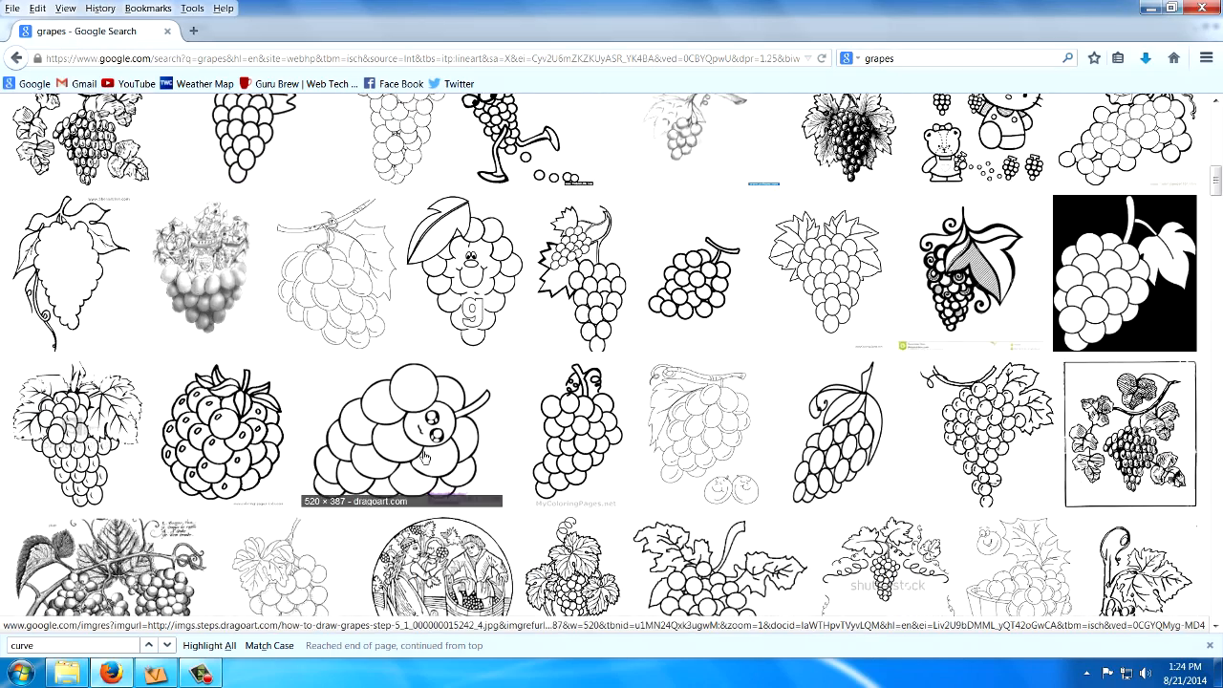
{"action": "scroll", "coordinate": [425, 456], "scroll_direction": "down", "scroll_amount": 3}
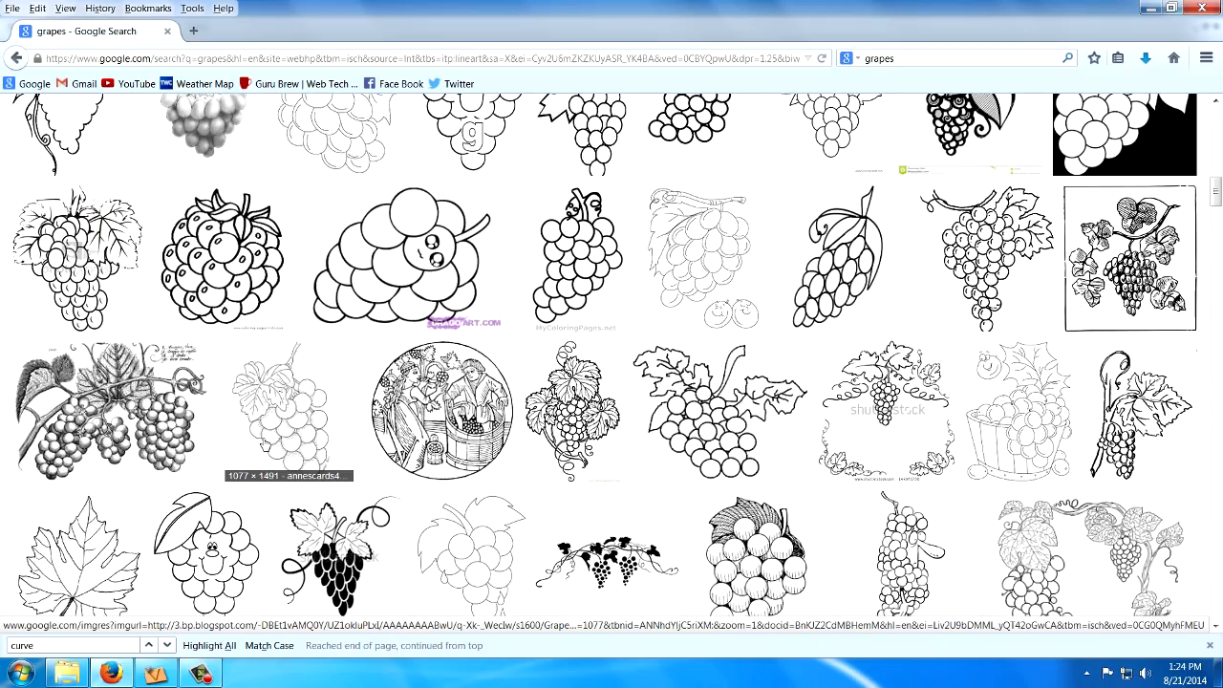
{"action": "scroll", "coordinate": [265, 445], "scroll_direction": "up", "scroll_amount": 6}
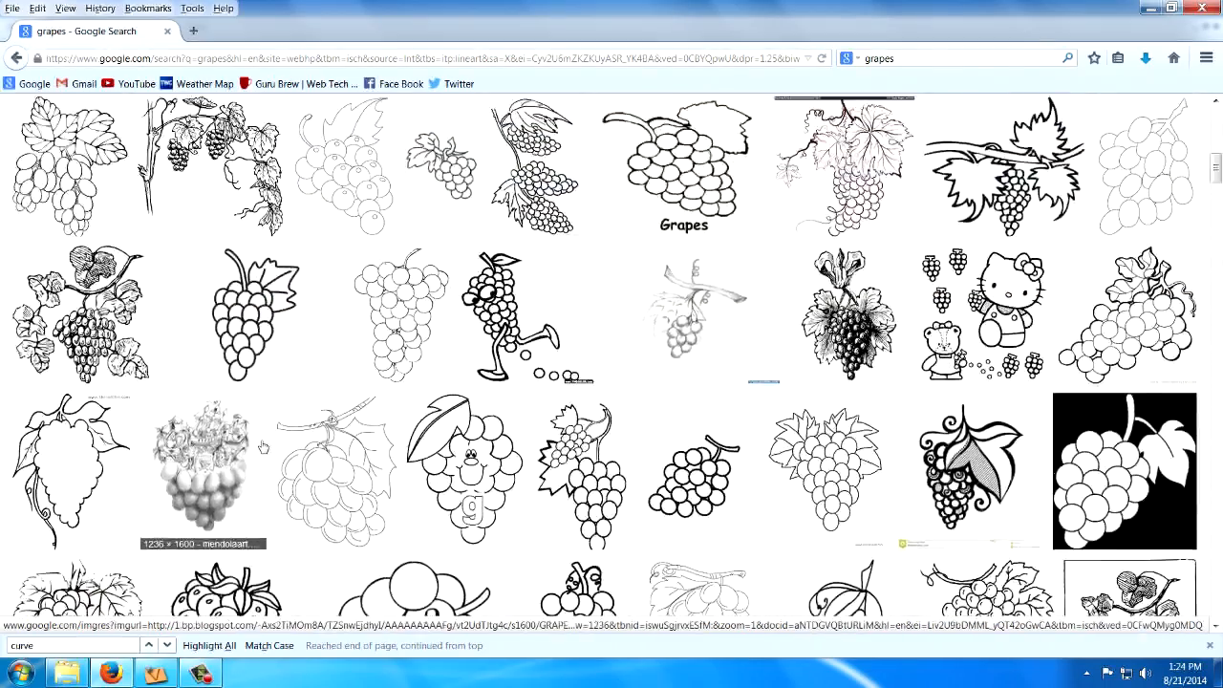
{"action": "scroll", "coordinate": [263, 447], "scroll_direction": "up", "scroll_amount": 3}
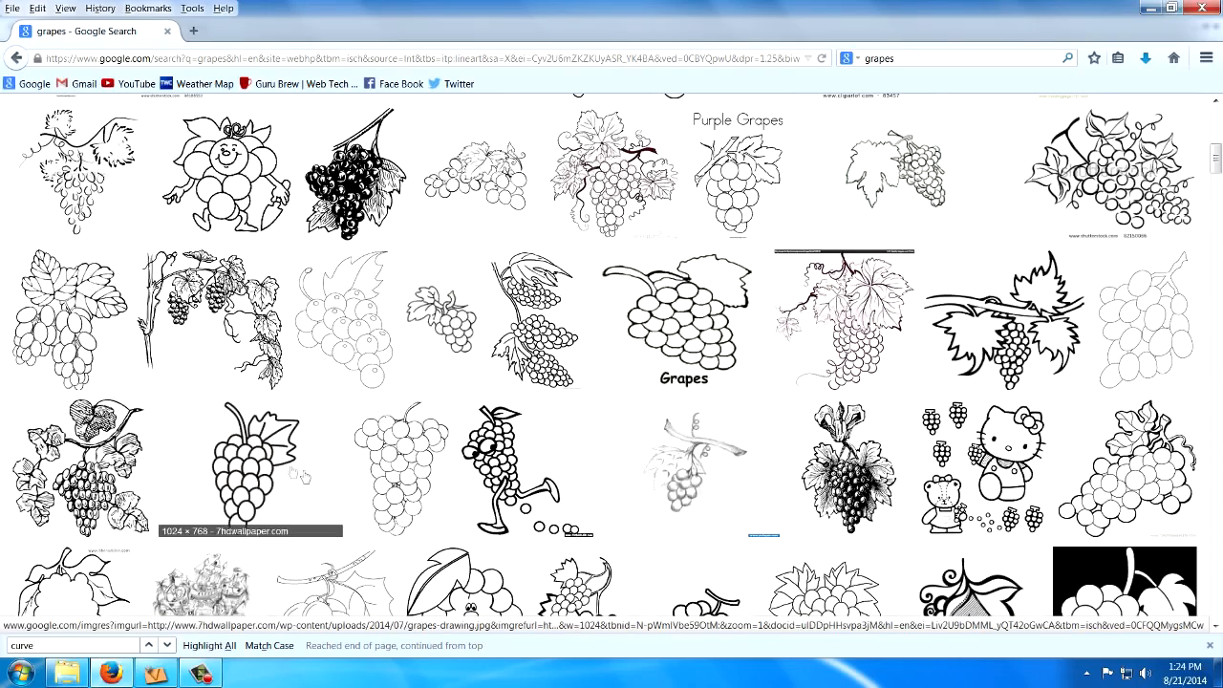
{"action": "left_click", "coordinate": [244, 449]}
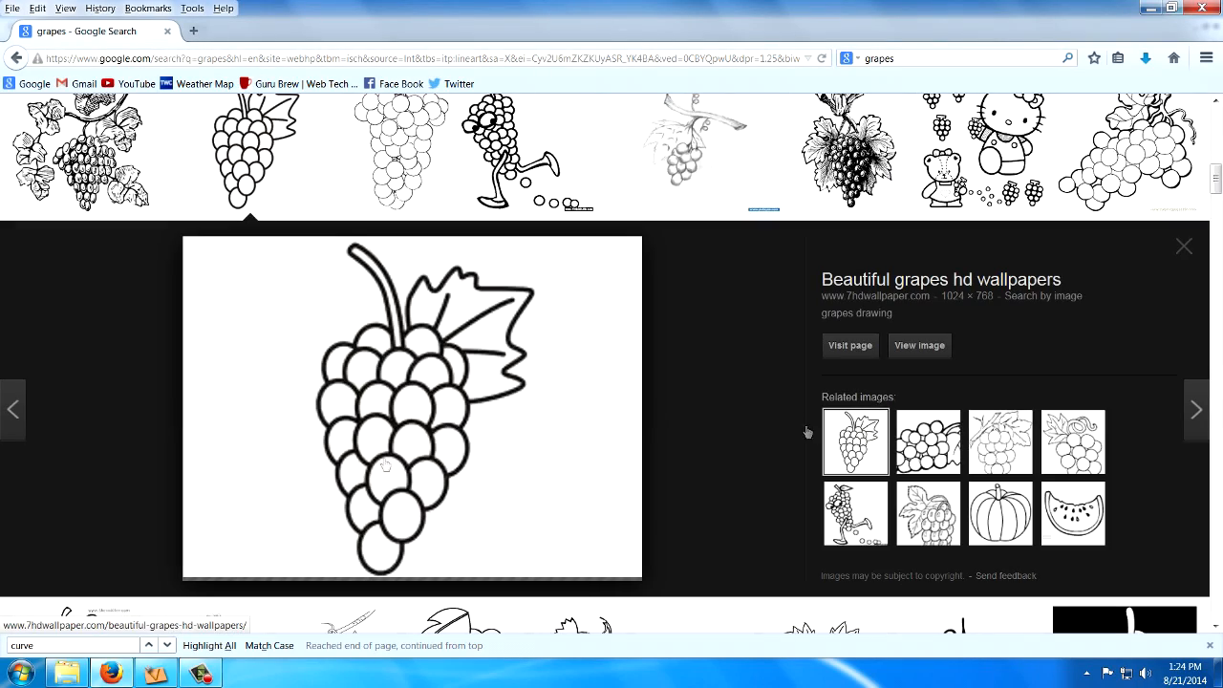
Open the selected grape drawing at full size and copy the image.
{"action": "left_click", "coordinate": [923, 347]}
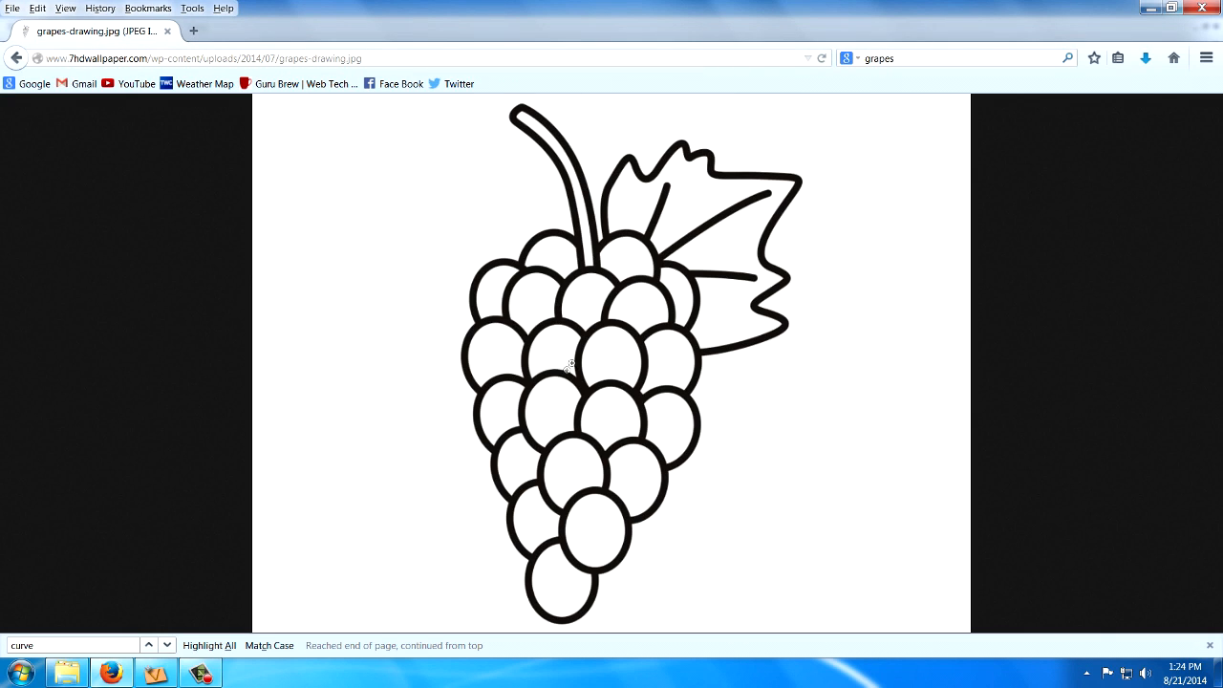
{"action": "right_click", "coordinate": [572, 360]}
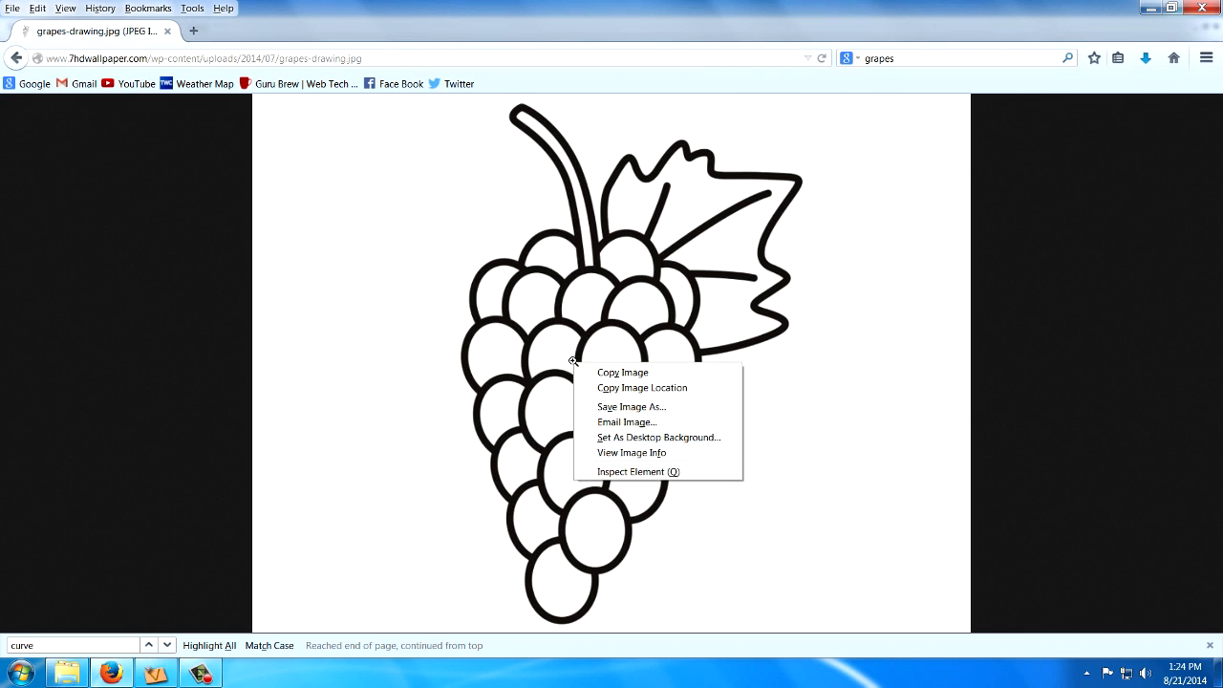
{"action": "left_click", "coordinate": [634, 374]}
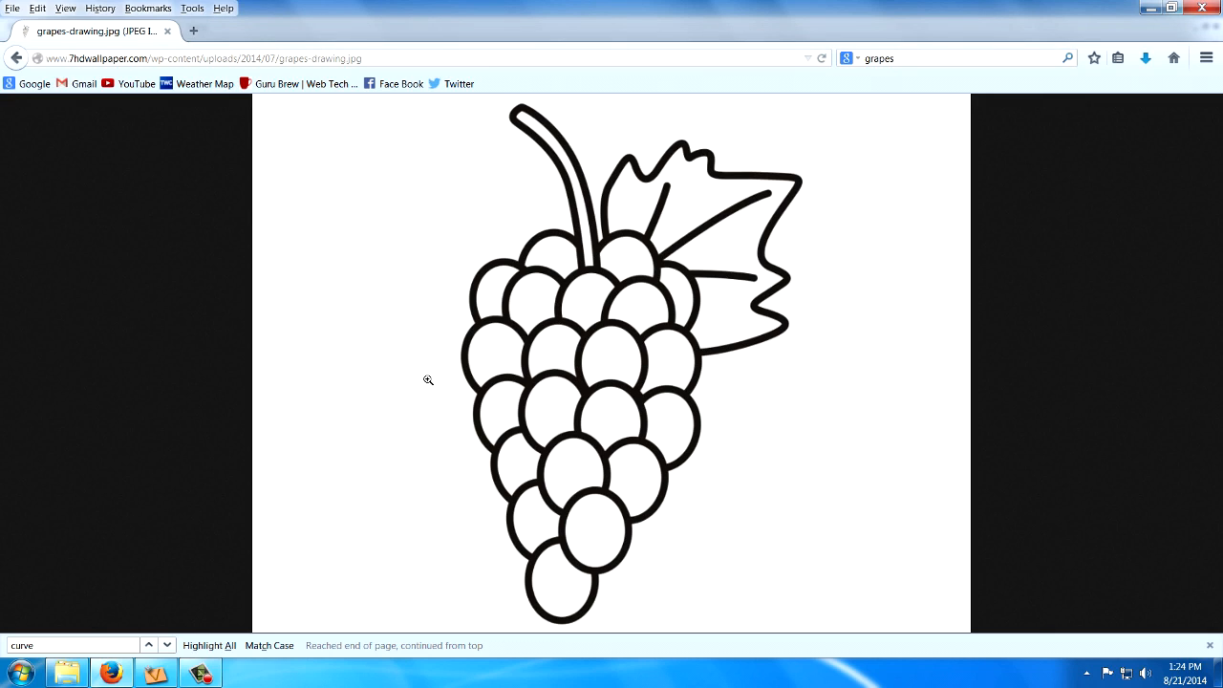
Switch to VCarve Pro and paste the copied grape image into the 2D drawing.
{"action": "left_click", "coordinate": [156, 674]}
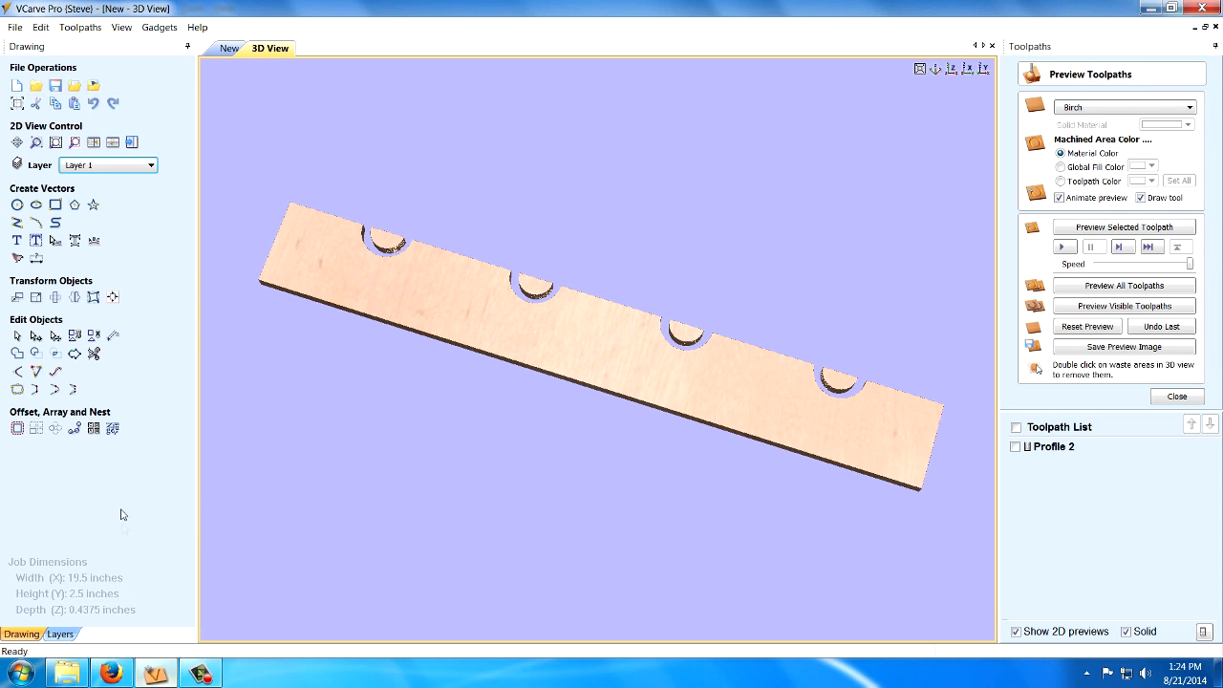
{"action": "left_click", "coordinate": [228, 48]}
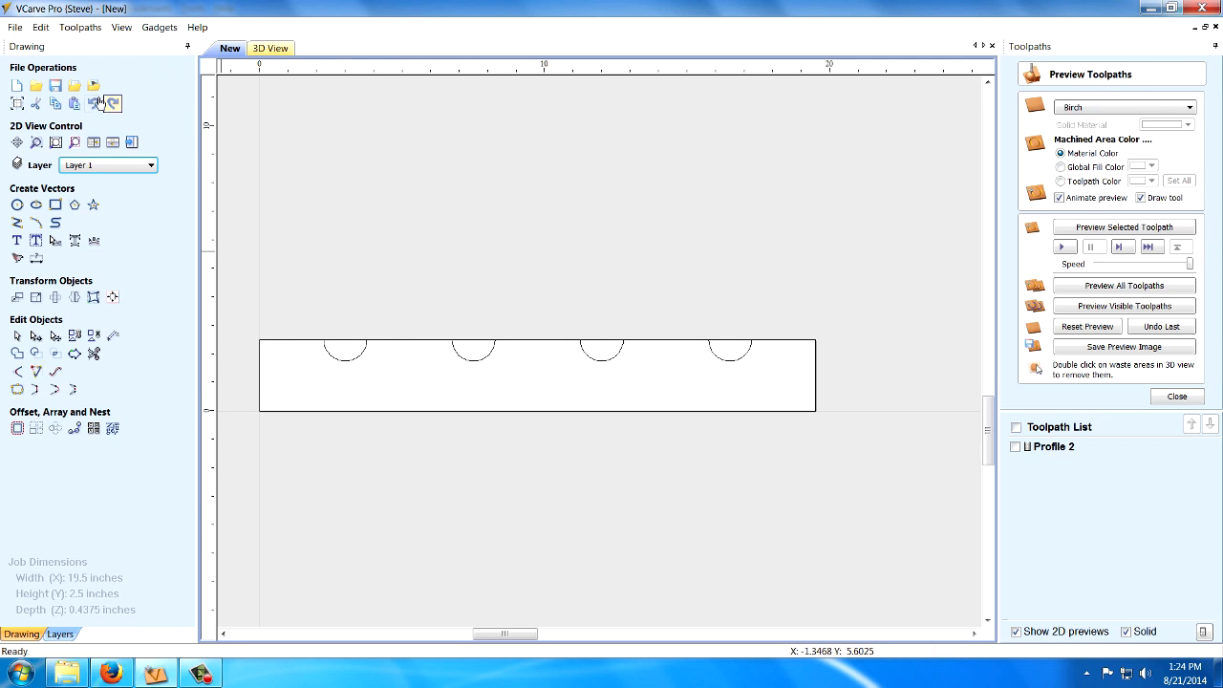
{"action": "left_click", "coordinate": [39, 30]}
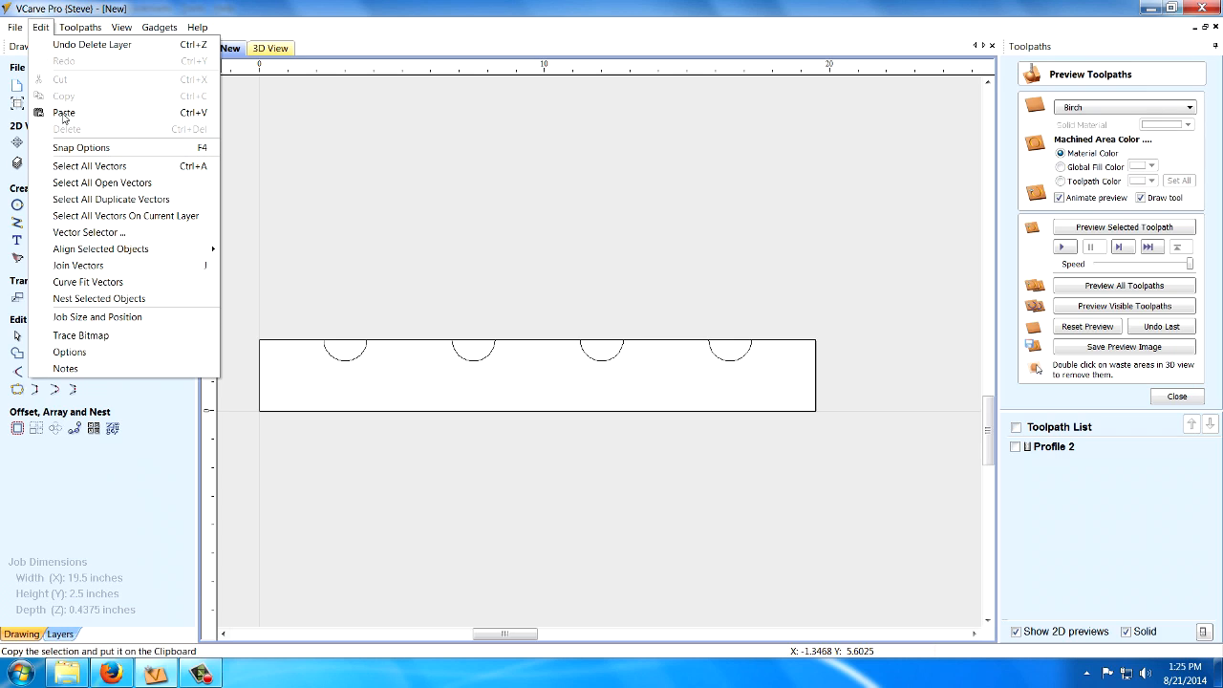
{"action": "key", "text": "Escape"}
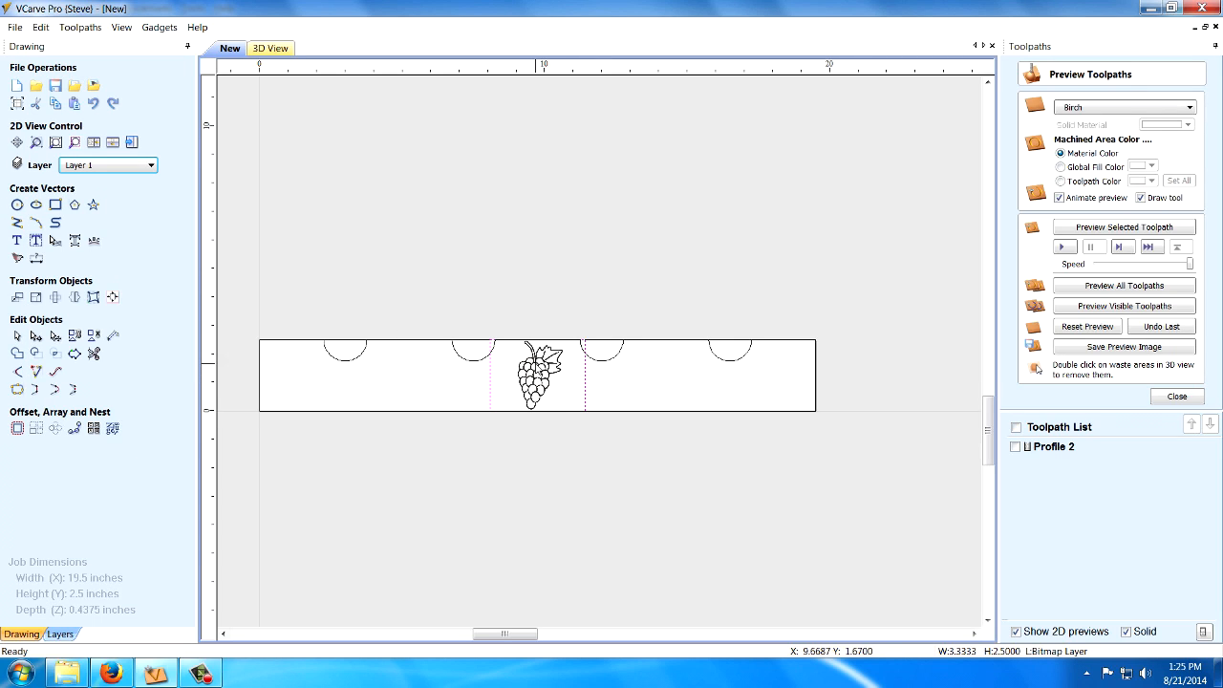
Scale the pasted grape bitmap down proportionally and position it between the two middle notches, inside the part's edges.
{"action": "scroll", "coordinate": [433, 382], "scroll_direction": "up", "scroll_amount": 2}
{"action": "scroll", "coordinate": [602, 410], "scroll_direction": "up", "scroll_amount": 4}
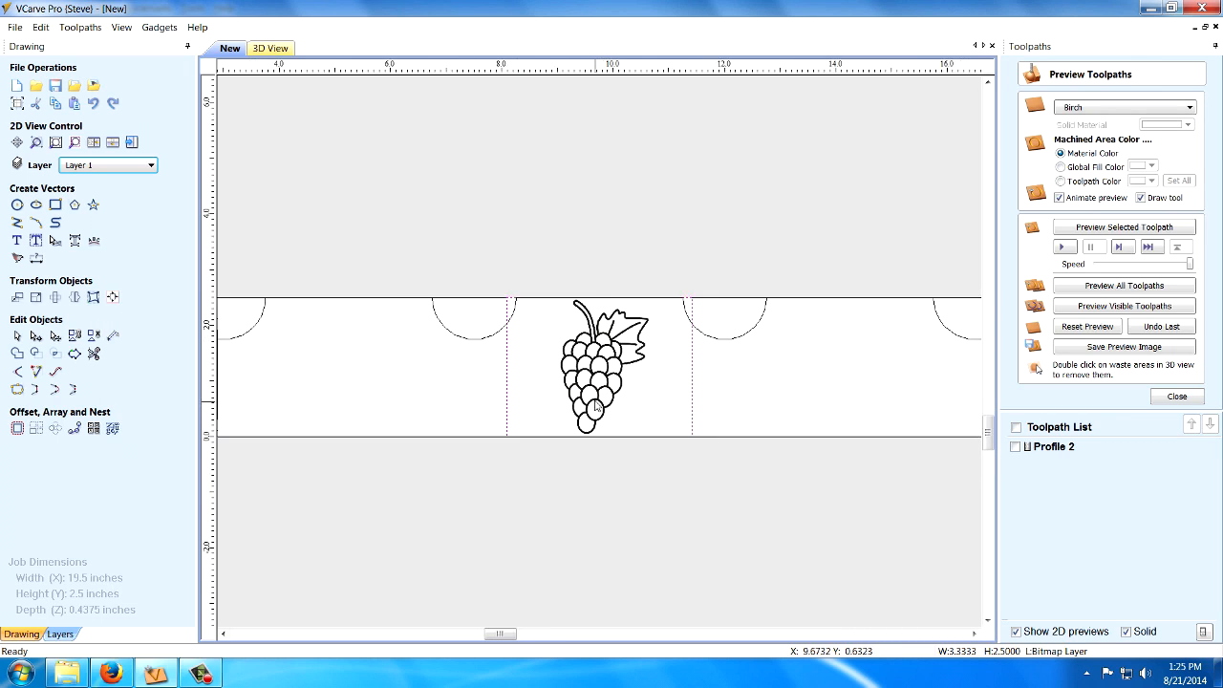
{"action": "left_click", "coordinate": [608, 340]}
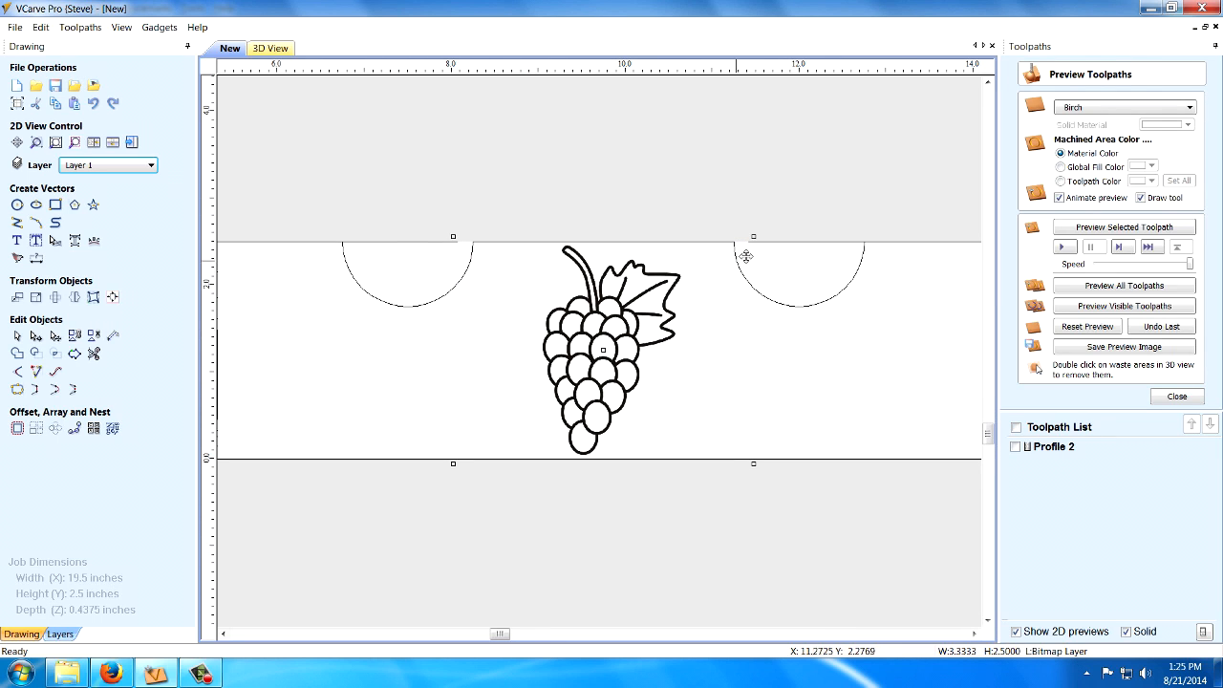
{"action": "left_click_drag", "start_coordinate": [753, 238], "coordinate": [729, 253]}
{"action": "left_click_drag", "start_coordinate": [593, 357], "coordinate": [637, 353]}
{"action": "left_click_drag", "start_coordinate": [731, 246], "coordinate": [677, 284]}
{"action": "left_click_drag", "start_coordinate": [565, 372], "coordinate": [596, 361]}
{"action": "left_click", "coordinate": [604, 496]}
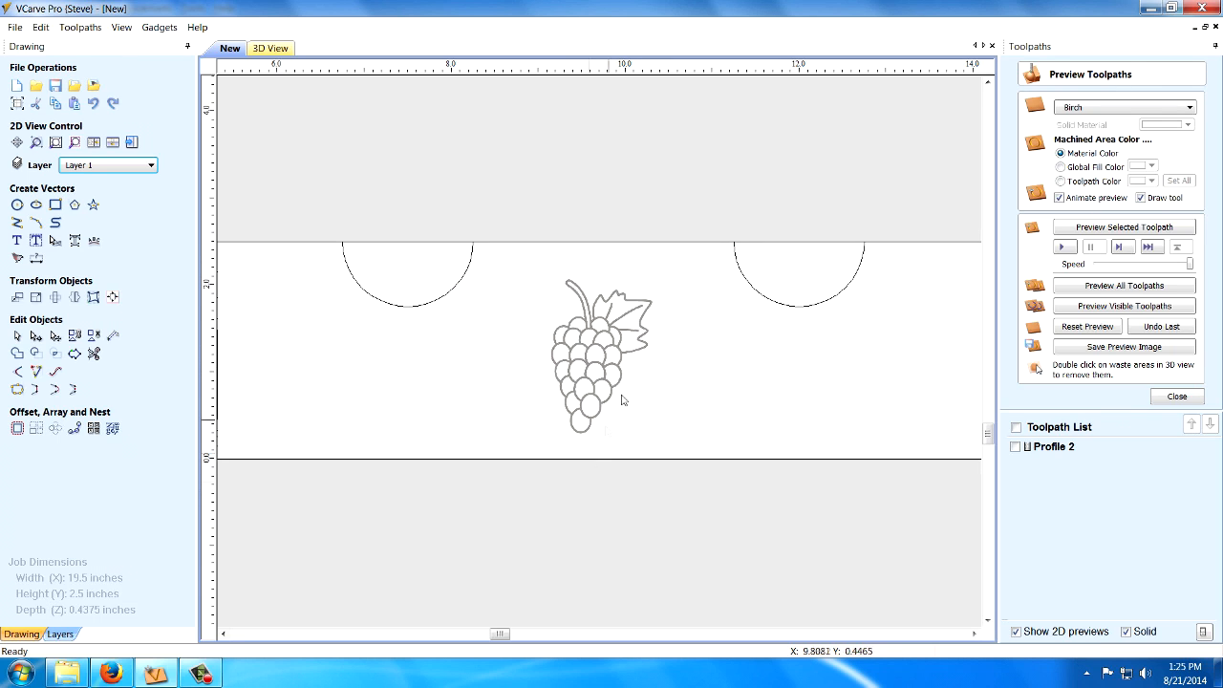
Trace the grape bitmap into vectors in Black / White mode with threshold 0.50, corner fit 82% and noise filter 10.
{"action": "scroll", "coordinate": [630, 392], "scroll_direction": "down", "scroll_amount": 2}
{"action": "scroll", "coordinate": [637, 369], "scroll_direction": "up", "scroll_amount": 3}
{"action": "scroll", "coordinate": [627, 383], "scroll_direction": "up", "scroll_amount": 2}
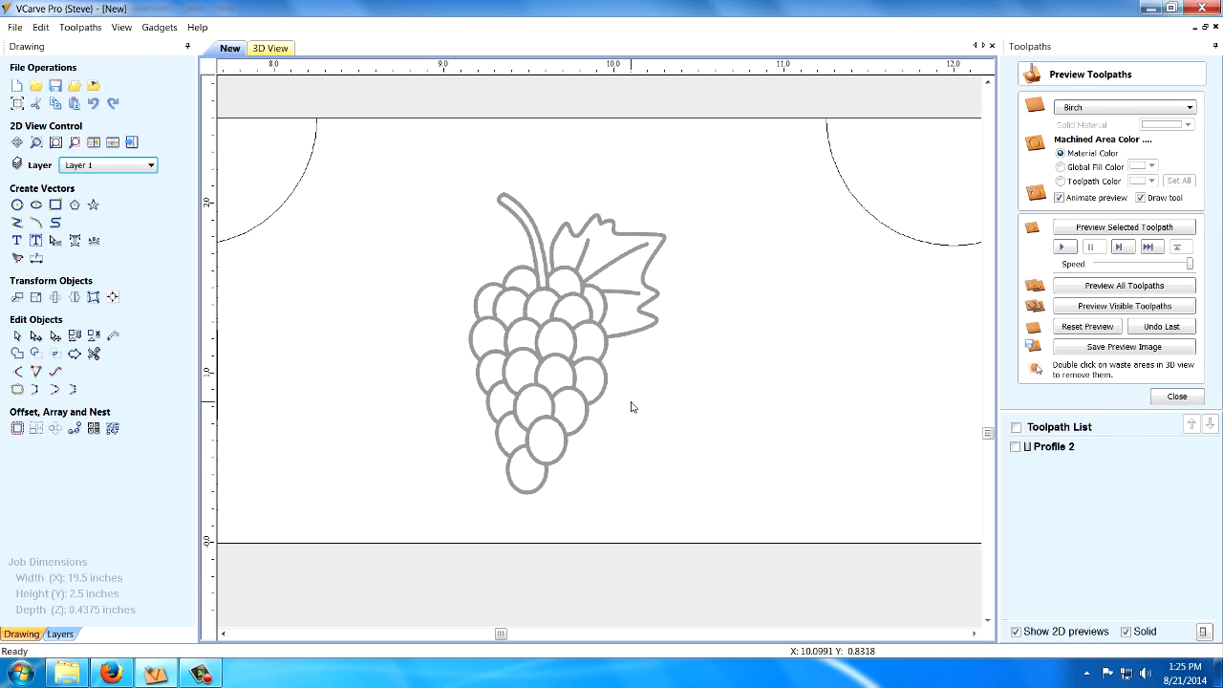
{"action": "left_click", "coordinate": [547, 284]}
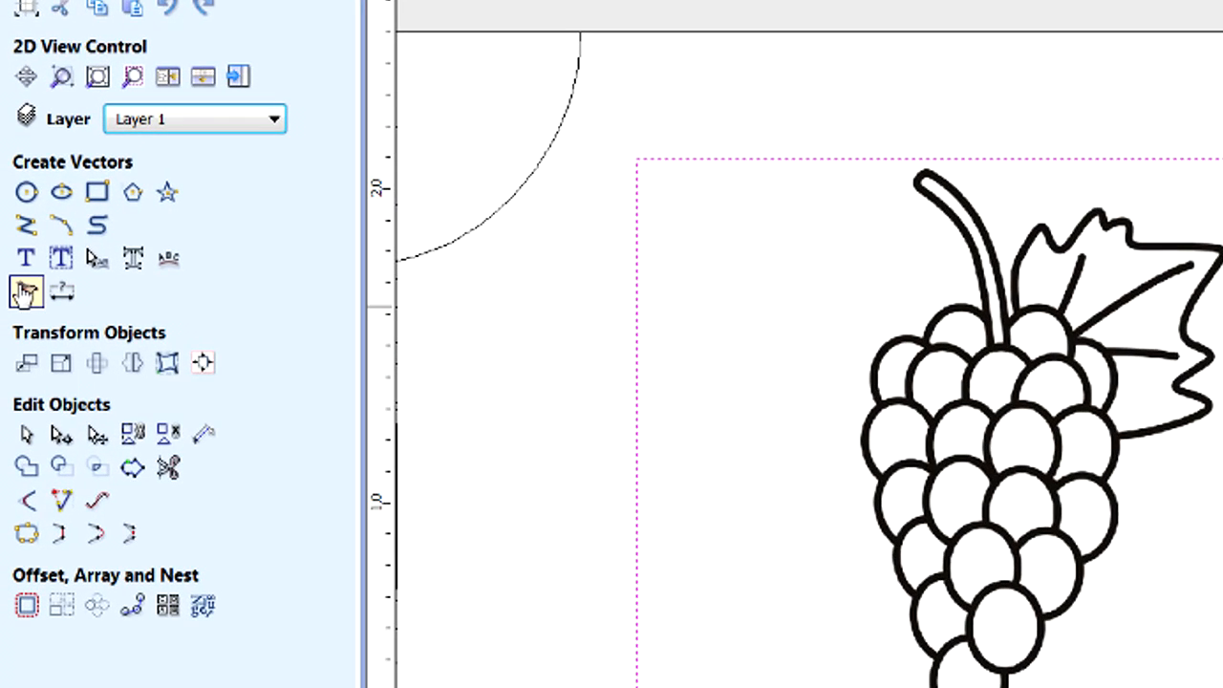
{"action": "left_click", "coordinate": [25, 291]}
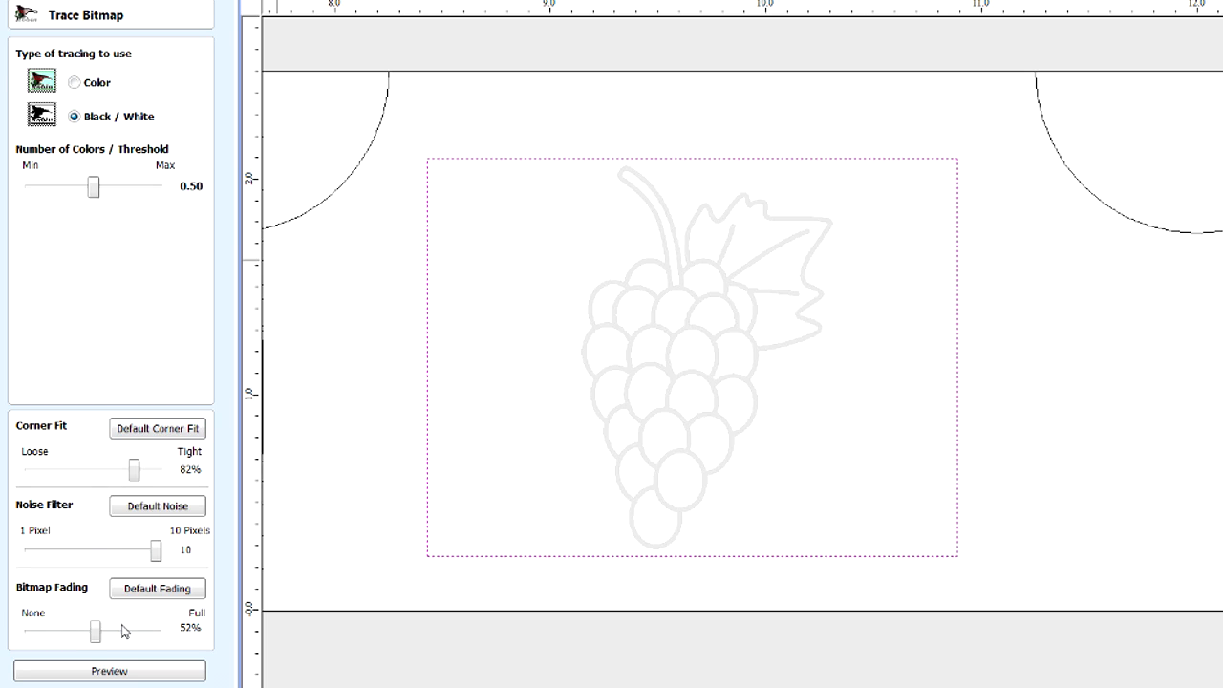
{"action": "left_click", "coordinate": [113, 673]}
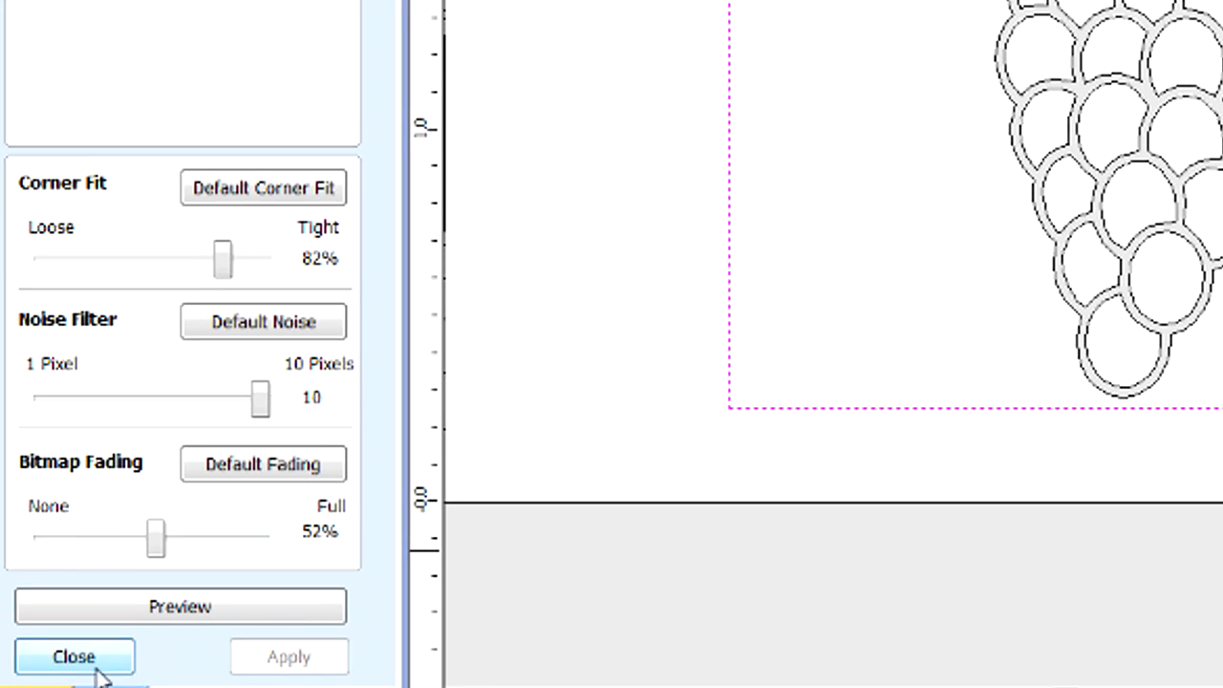
{"action": "left_click", "coordinate": [97, 669]}
Hide the Bitmap Layer so that only the traced vectors are displayed.
{"action": "scroll", "coordinate": [795, 136], "scroll_direction": "up", "scroll_amount": 3}
{"action": "scroll", "coordinate": [760, 375], "scroll_direction": "down", "scroll_amount": 3}
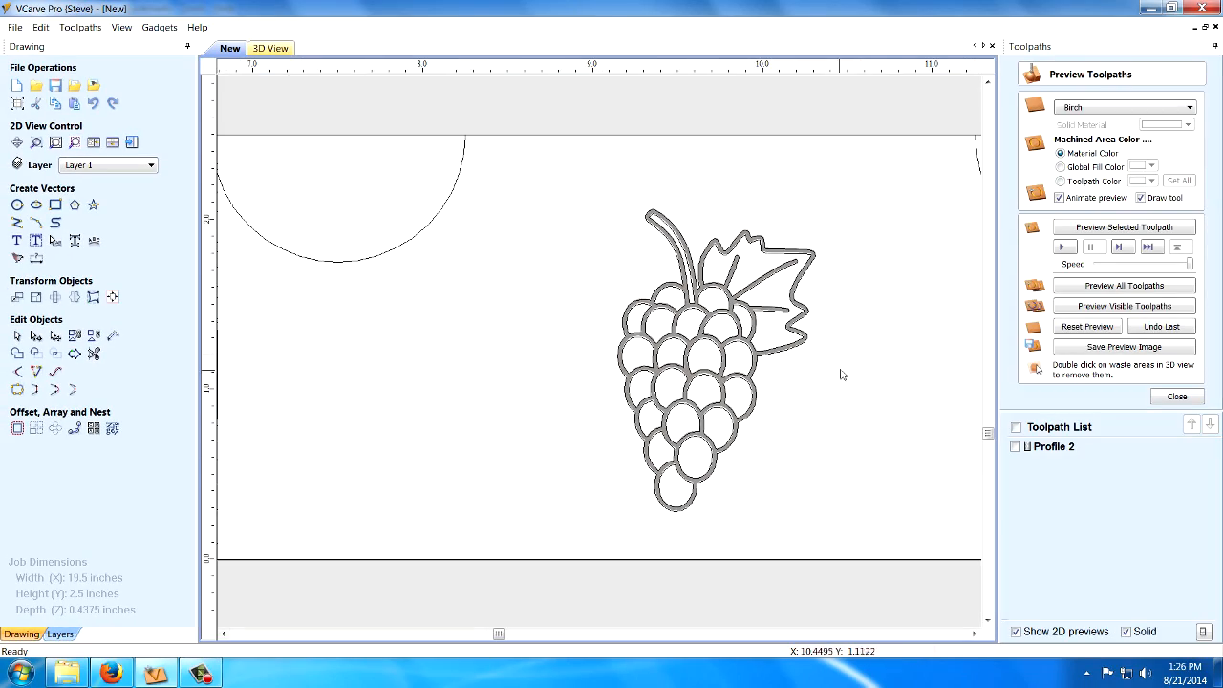
{"action": "scroll", "coordinate": [886, 349], "scroll_direction": "up", "scroll_amount": 3}
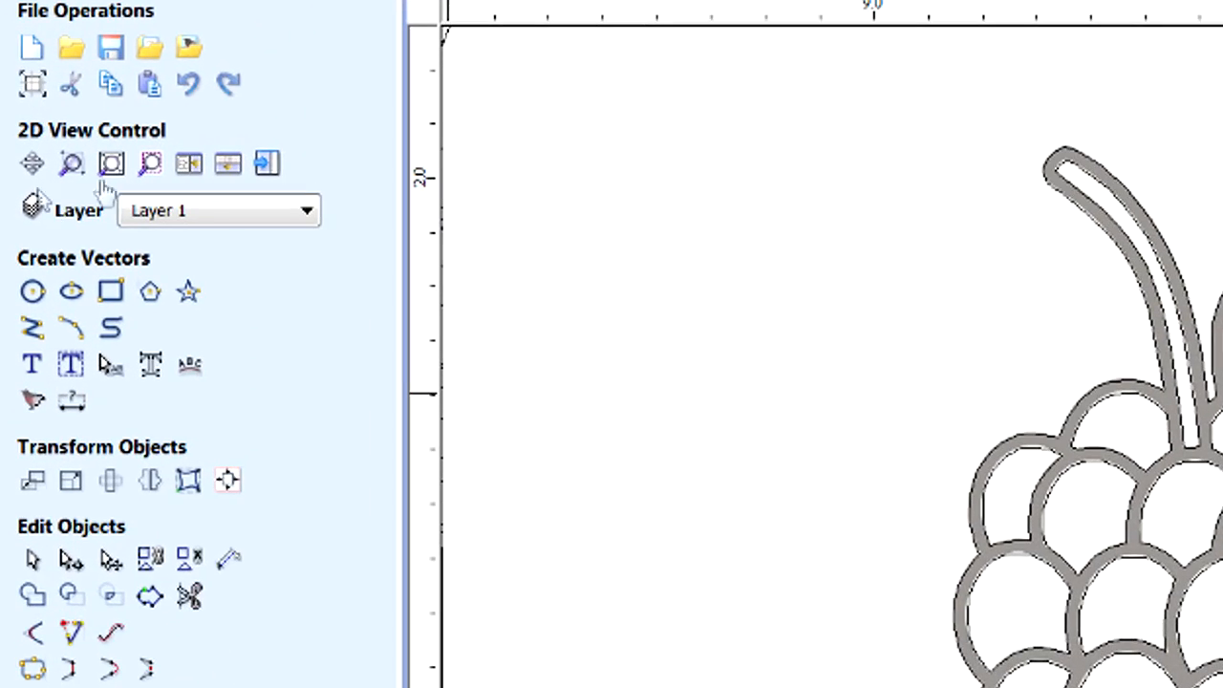
{"action": "left_click", "coordinate": [279, 222]}
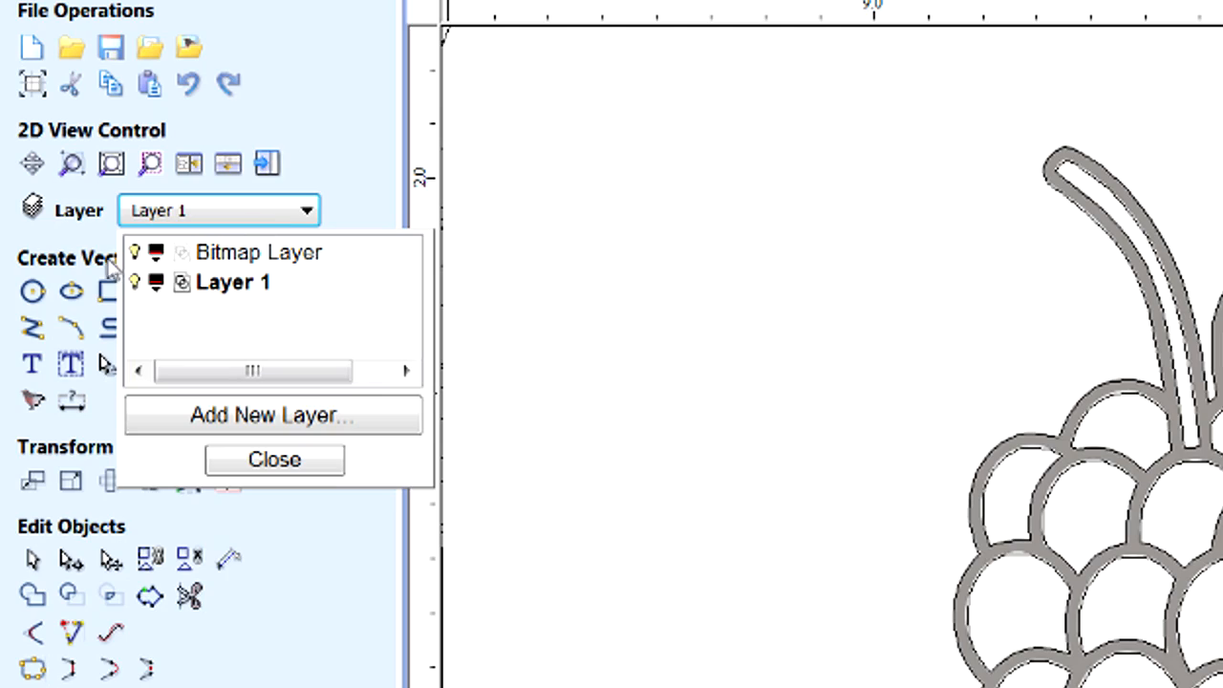
{"action": "left_click", "coordinate": [135, 253]}
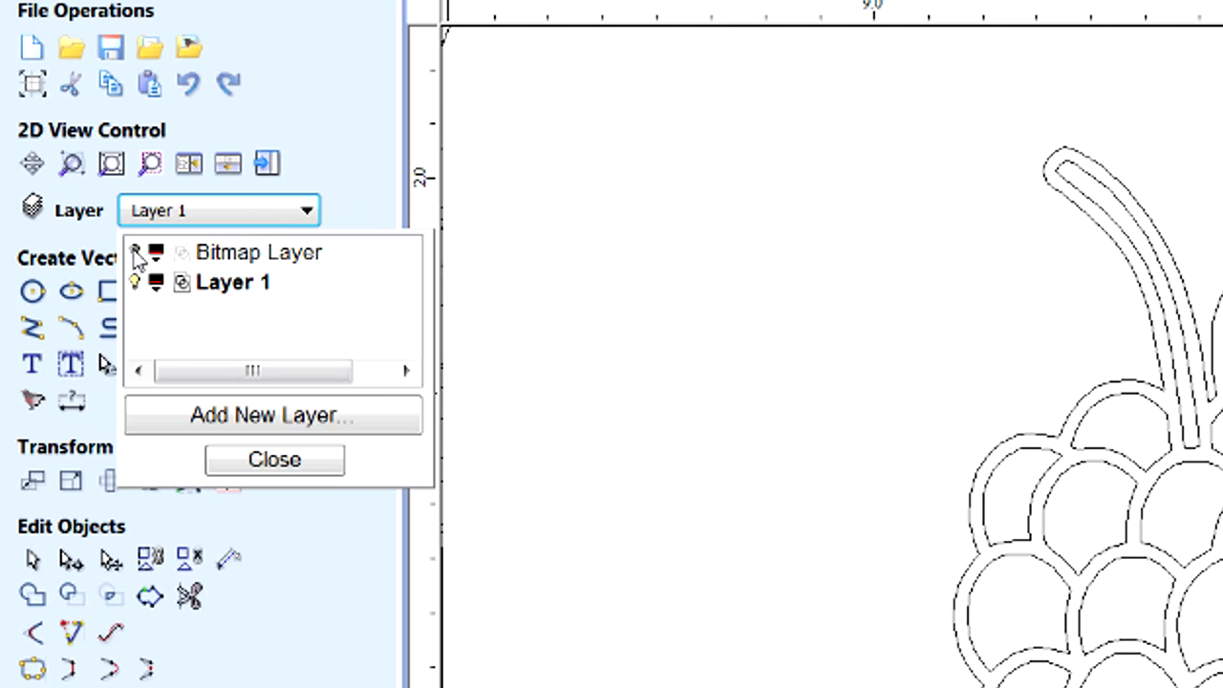
{"action": "left_click", "coordinate": [275, 459]}
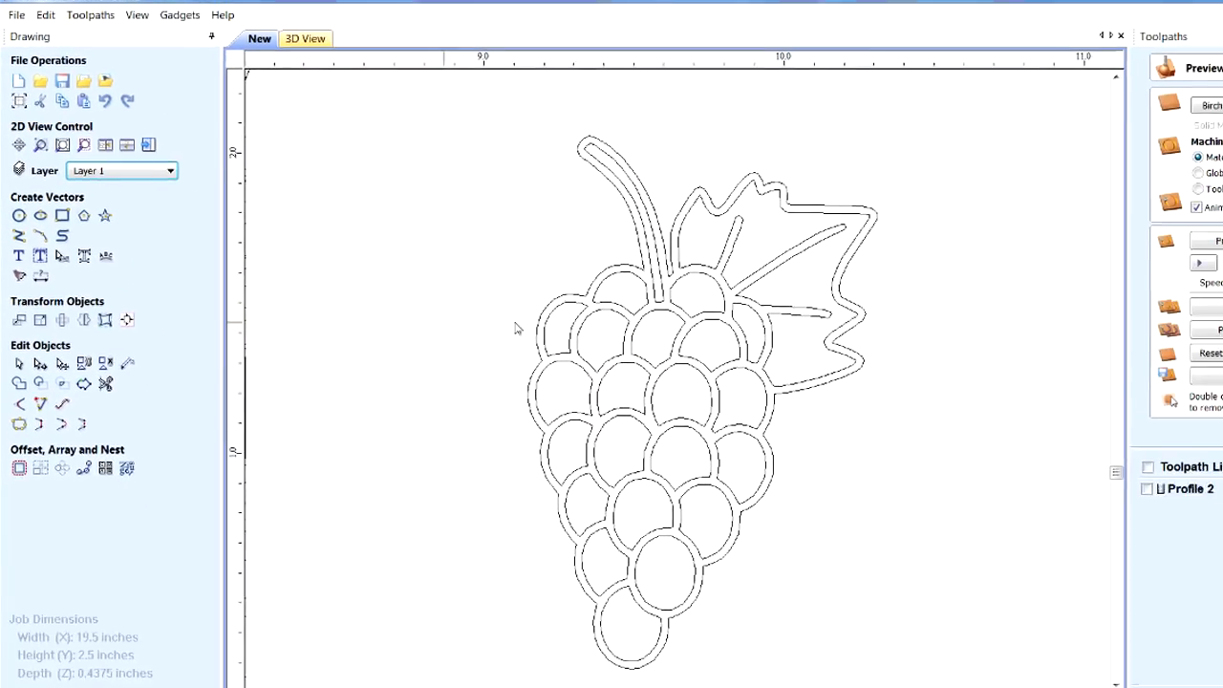
Select all traced grape vectors, stretch them to about 1.87 inches wide, then scale the bunch down and reposition it between the notches.
{"action": "scroll", "coordinate": [475, 349], "scroll_direction": "down", "scroll_amount": 5}
{"action": "scroll", "coordinate": [418, 334], "scroll_direction": "up", "scroll_amount": 4}
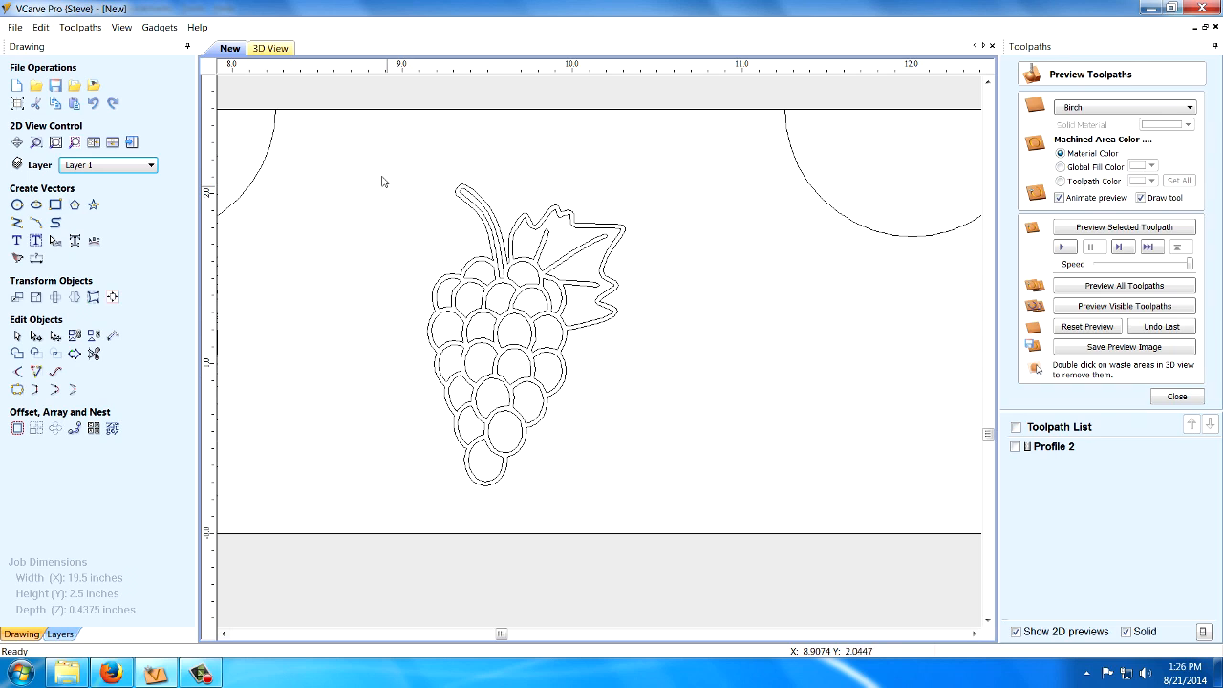
{"action": "left_click_drag", "start_coordinate": [619, 414], "coordinate": [639, 491]}
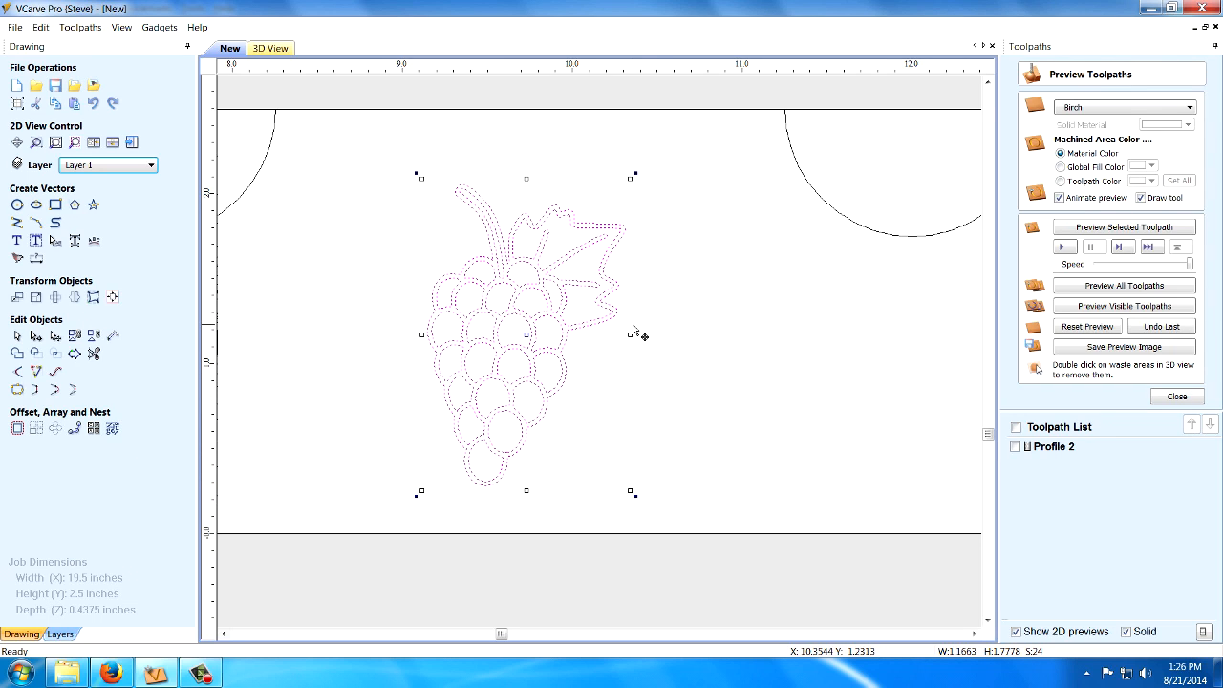
{"action": "left_click_drag", "start_coordinate": [631, 334], "coordinate": [752, 350]}
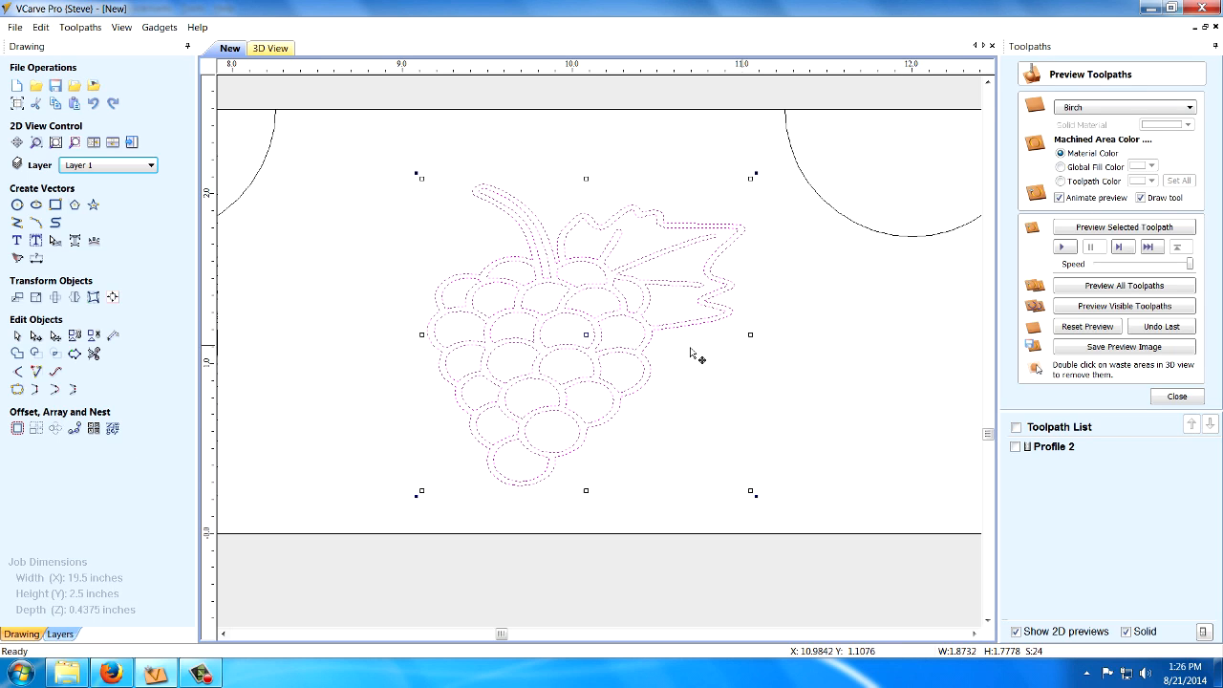
{"action": "left_click_drag", "start_coordinate": [751, 179], "coordinate": [634, 287]}
{"action": "left_click_drag", "start_coordinate": [531, 387], "coordinate": [545, 303]}
{"action": "left_click", "coordinate": [774, 383]}
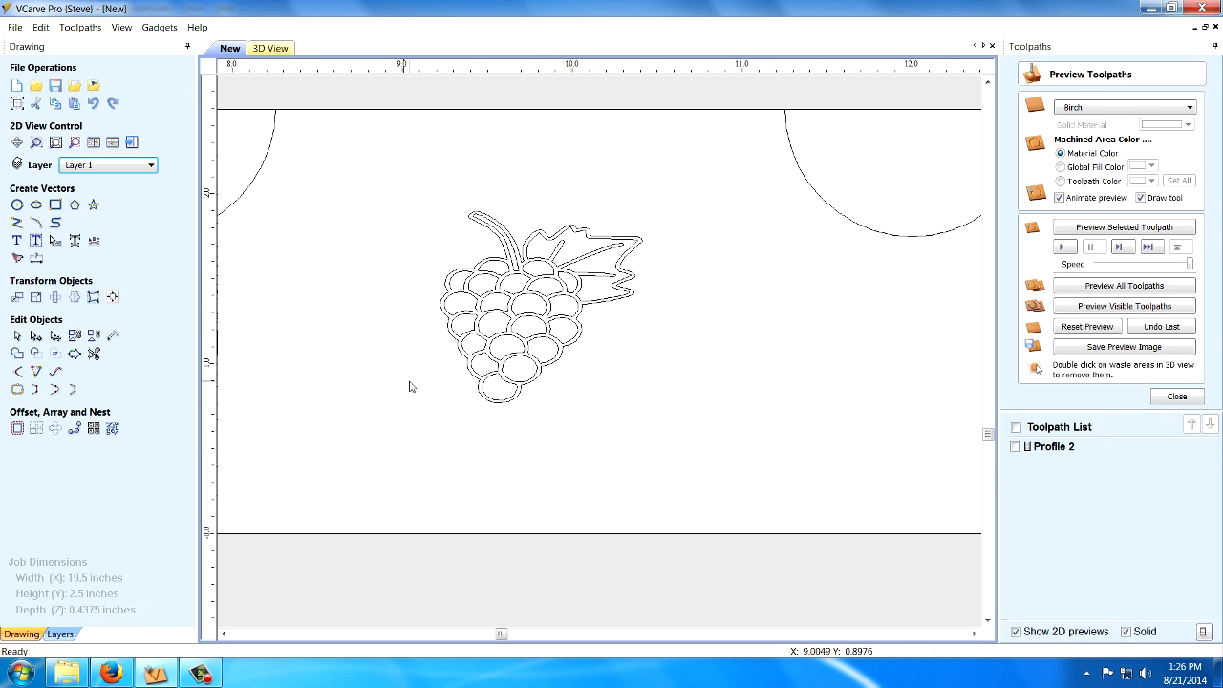
{"action": "scroll", "coordinate": [353, 384], "scroll_direction": "down", "scroll_amount": 5}
{"action": "scroll", "coordinate": [396, 364], "scroll_direction": "up", "scroll_amount": 3}
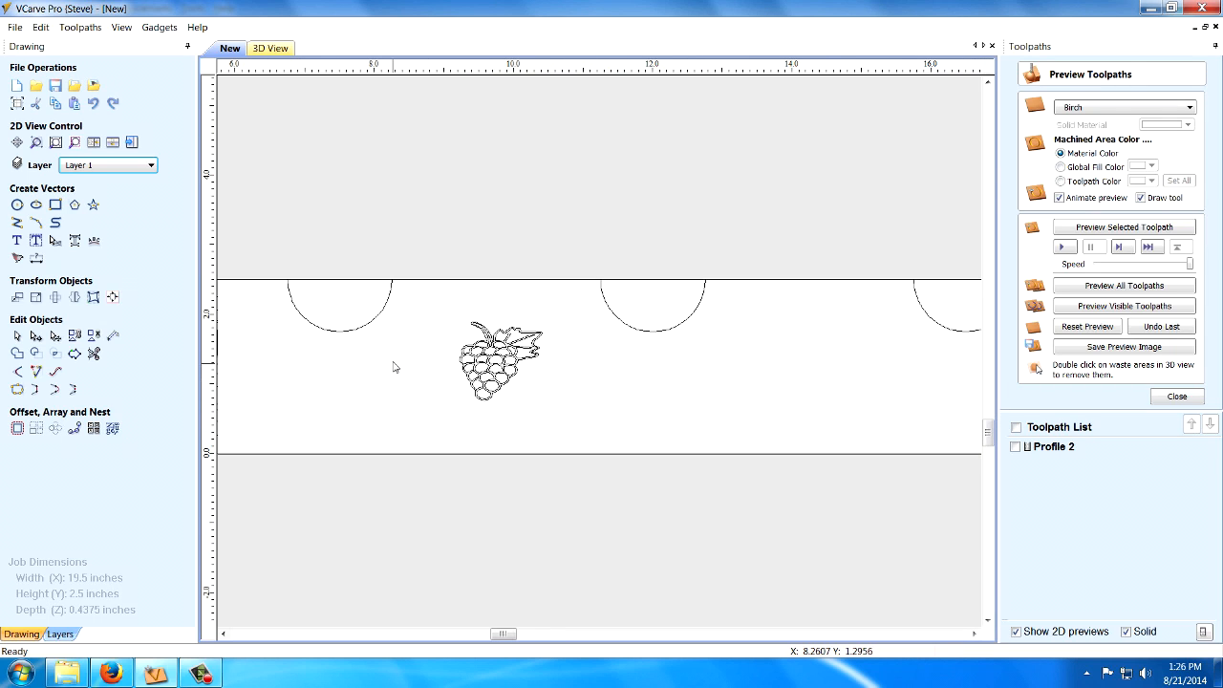
{"action": "scroll", "coordinate": [397, 371], "scroll_direction": "down", "scroll_amount": 2}
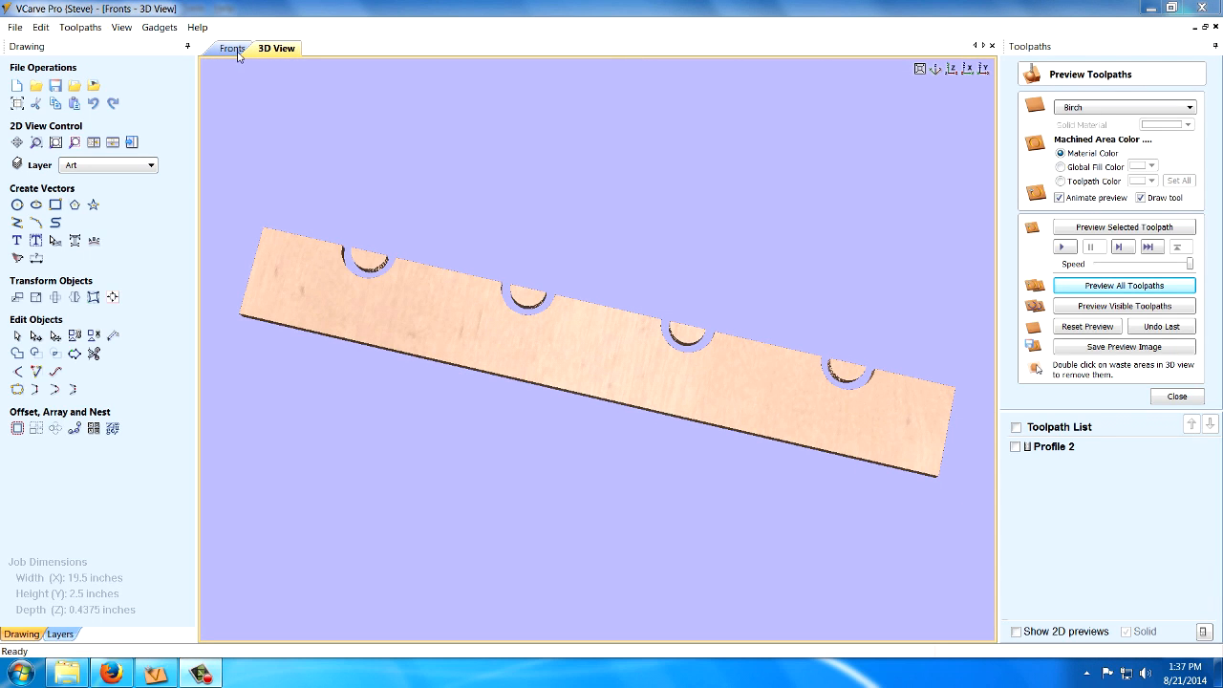
Show the 2D drawing of the Fronts file and examine the grapevine artwork, including the central leaf-and-grape cluster, up close.
{"action": "left_click", "coordinate": [235, 50]}
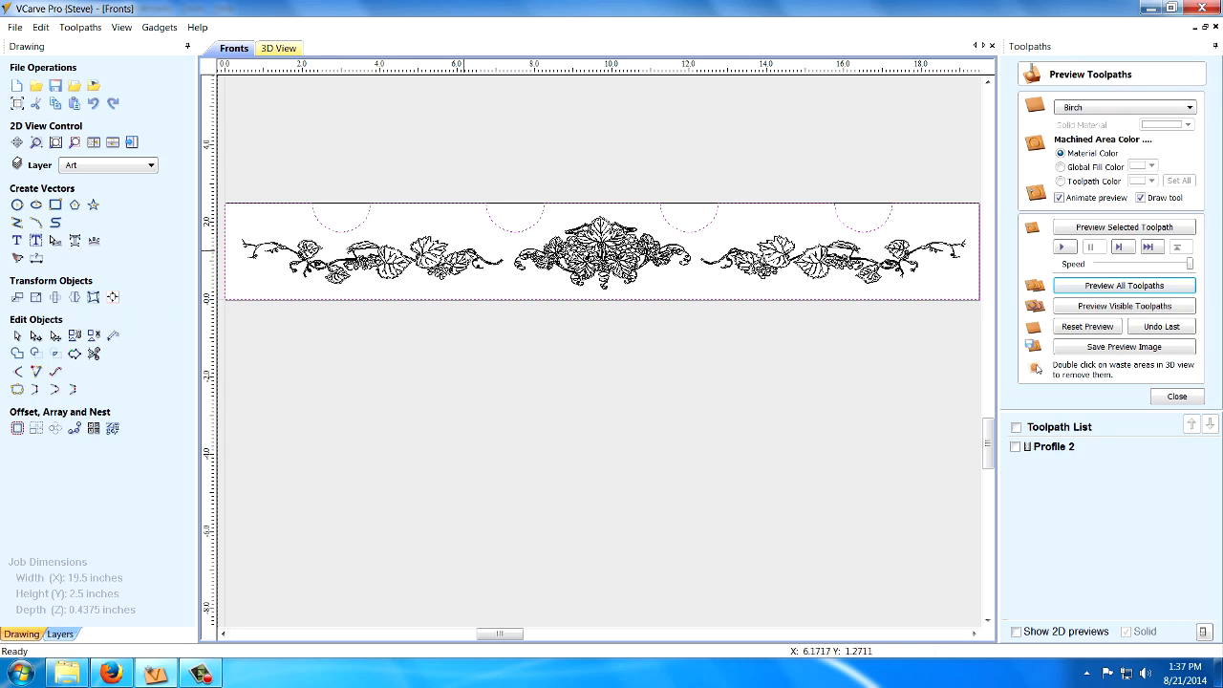
{"action": "scroll", "coordinate": [653, 249], "scroll_direction": "up", "scroll_amount": 5}
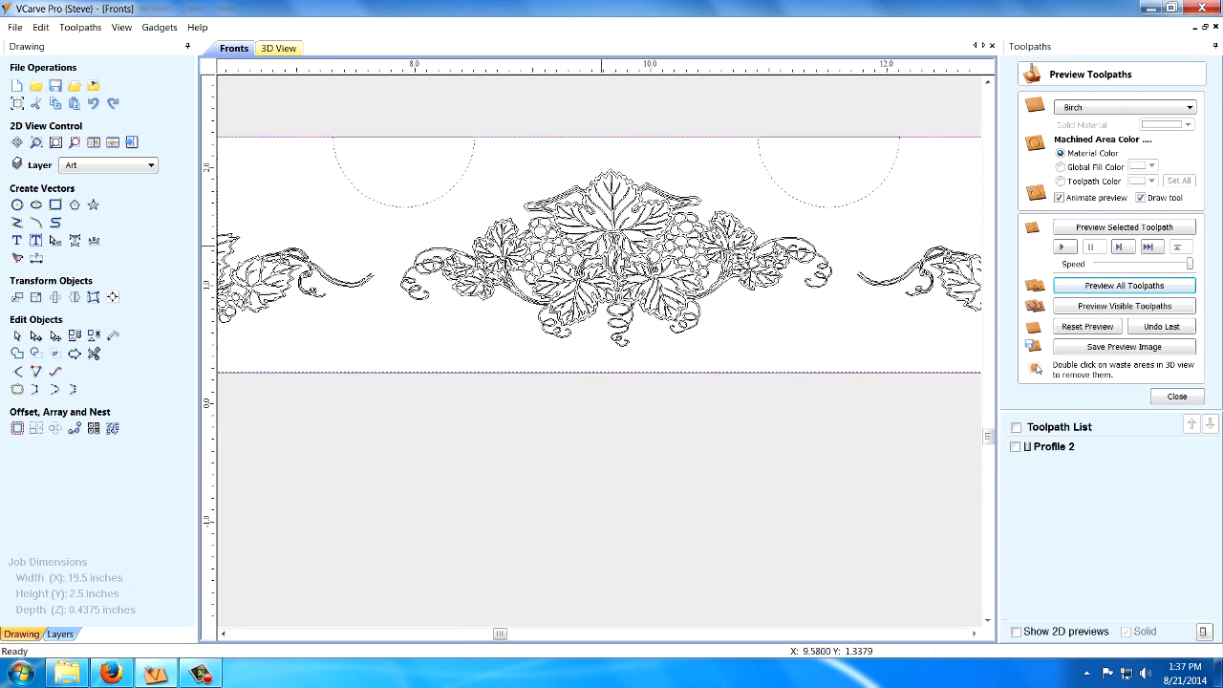
{"action": "scroll", "coordinate": [626, 273], "scroll_direction": "up", "scroll_amount": 2}
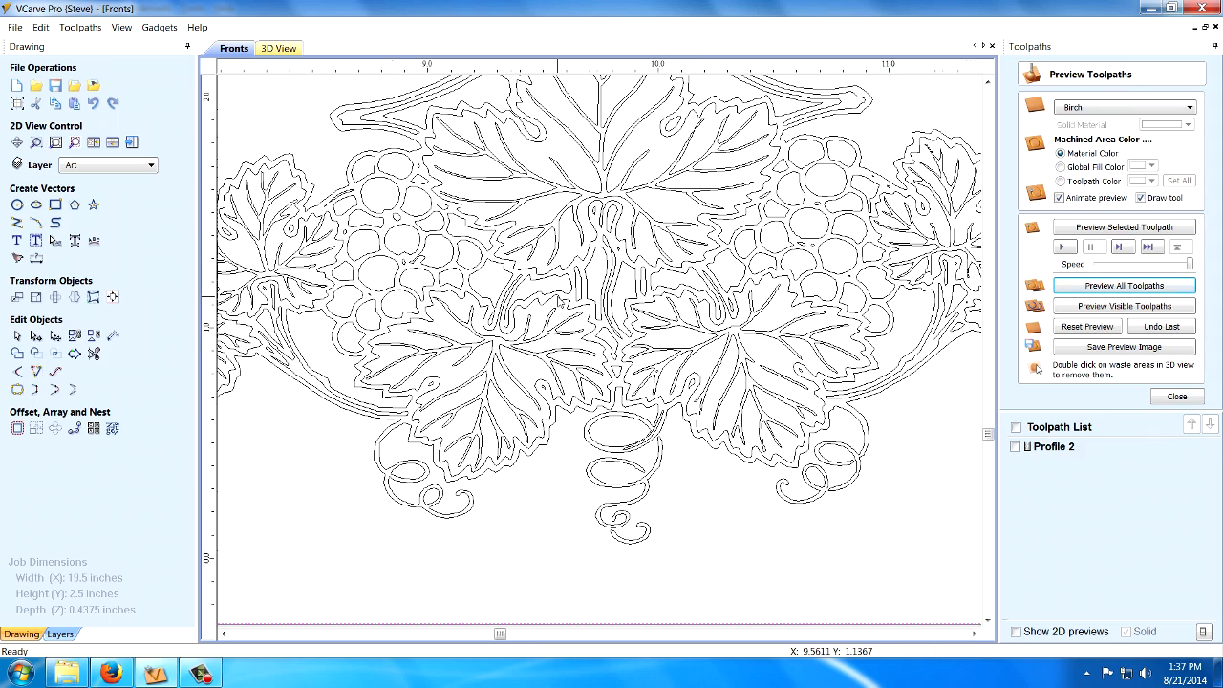
{"action": "scroll", "coordinate": [578, 330], "scroll_direction": "down", "scroll_amount": 2}
{"action": "scroll", "coordinate": [553, 288], "scroll_direction": "down", "scroll_amount": 5}
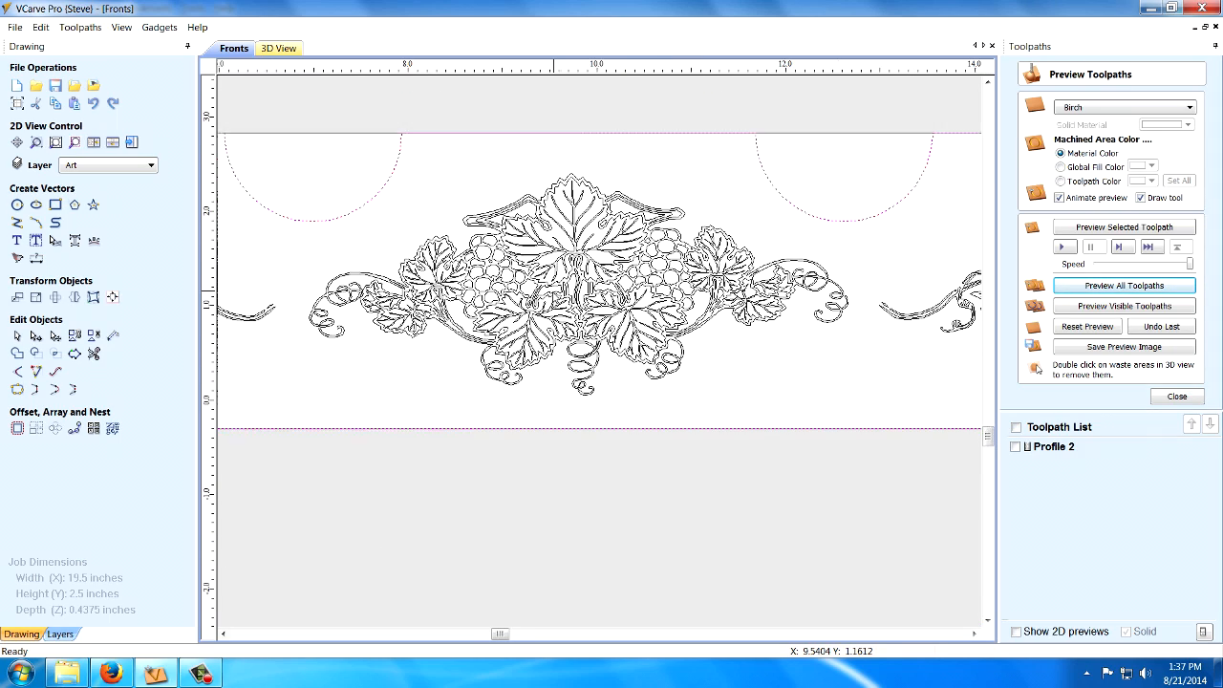
{"action": "scroll", "coordinate": [552, 288], "scroll_direction": "down", "scroll_amount": 3}
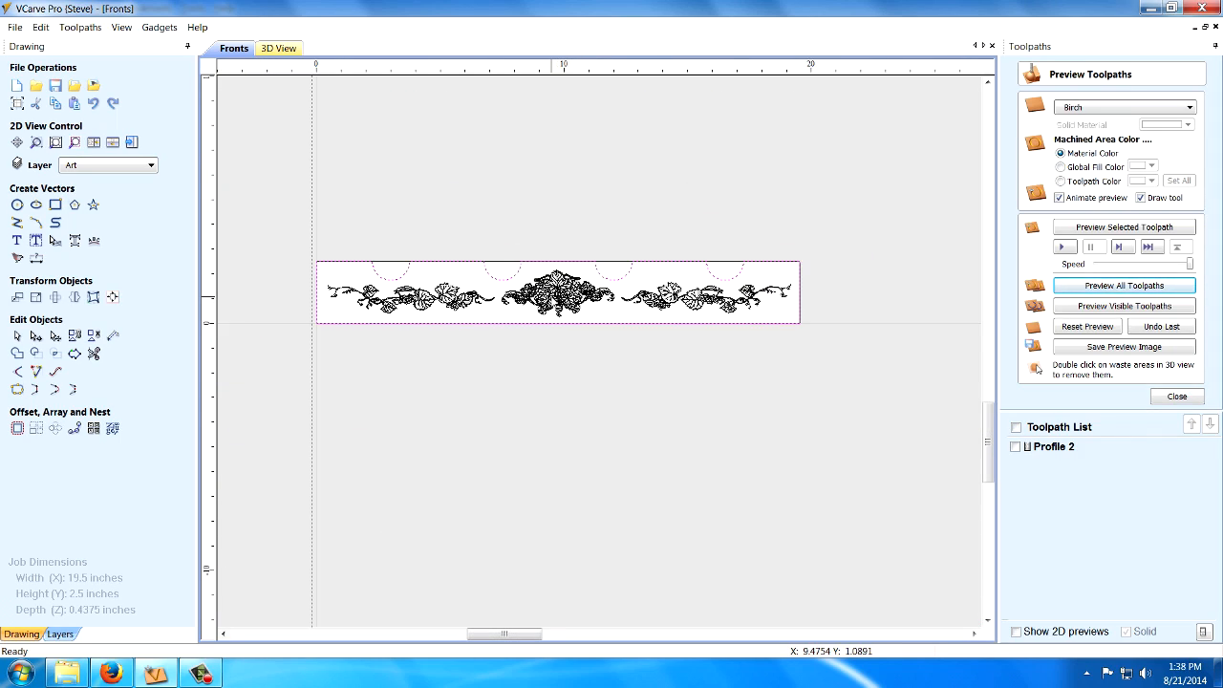
Start a V-Carve / Engraving toolpath and select the two side vines and the central grape cluster as its vectors.
{"action": "scroll", "coordinate": [398, 281], "scroll_direction": "down", "scroll_amount": 1}
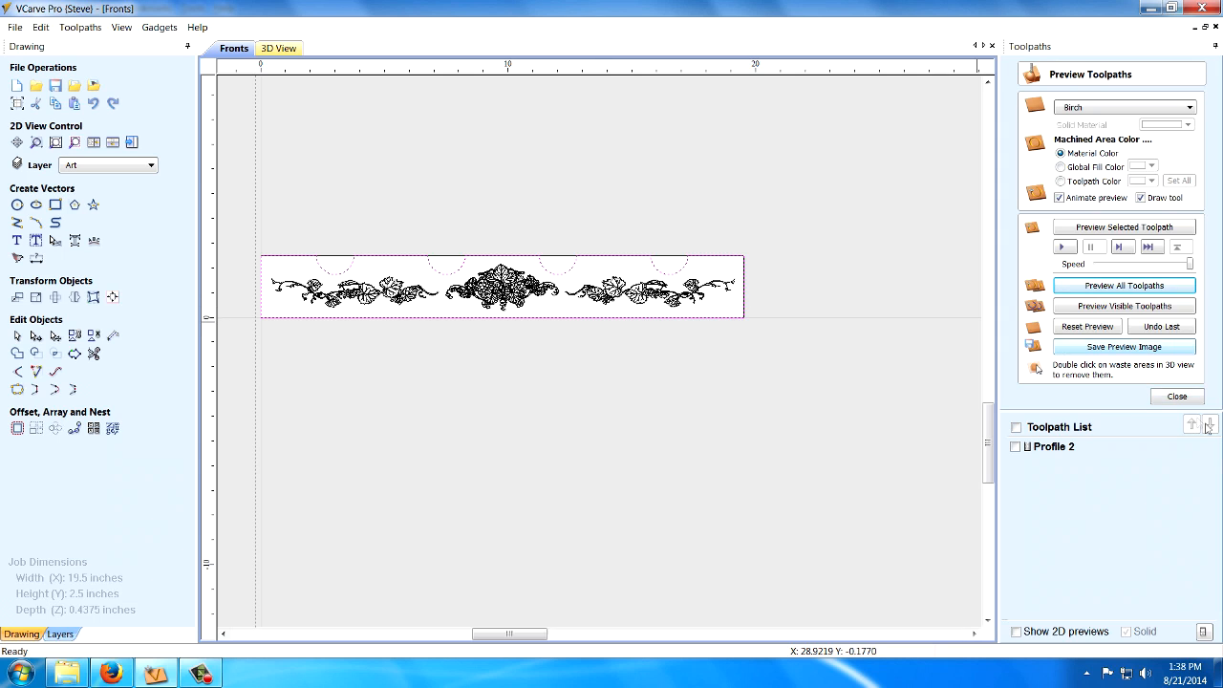
{"action": "left_click", "coordinate": [1177, 396]}
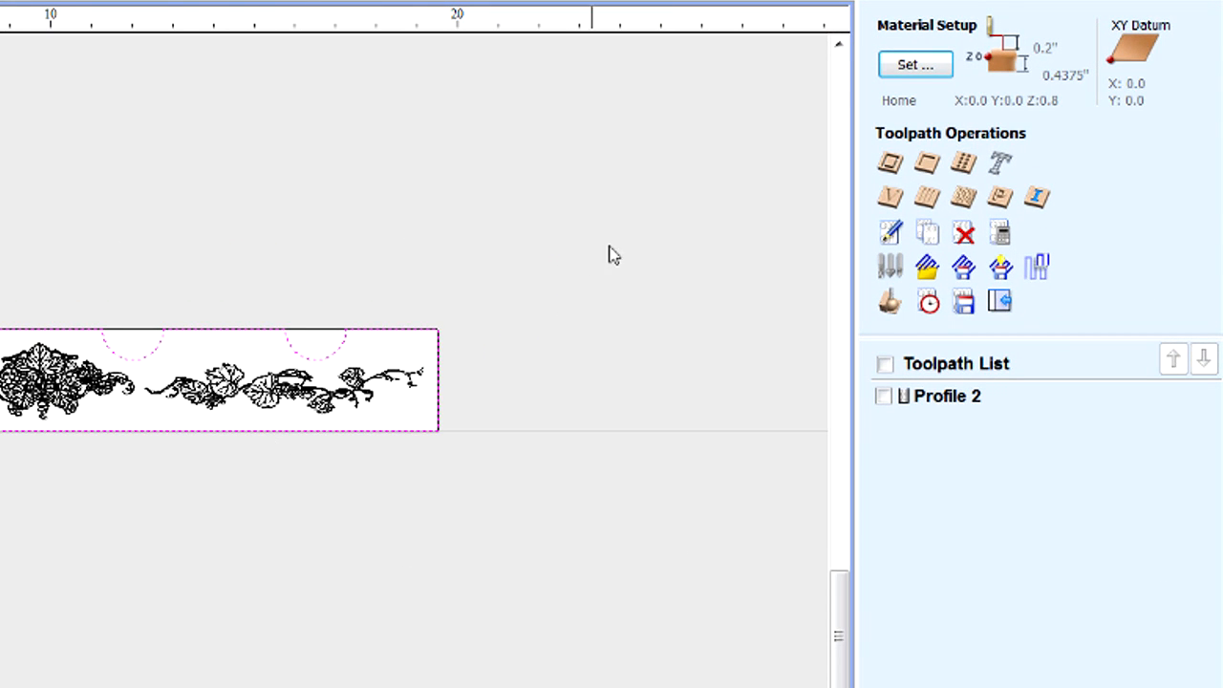
{"action": "left_click", "coordinate": [892, 199]}
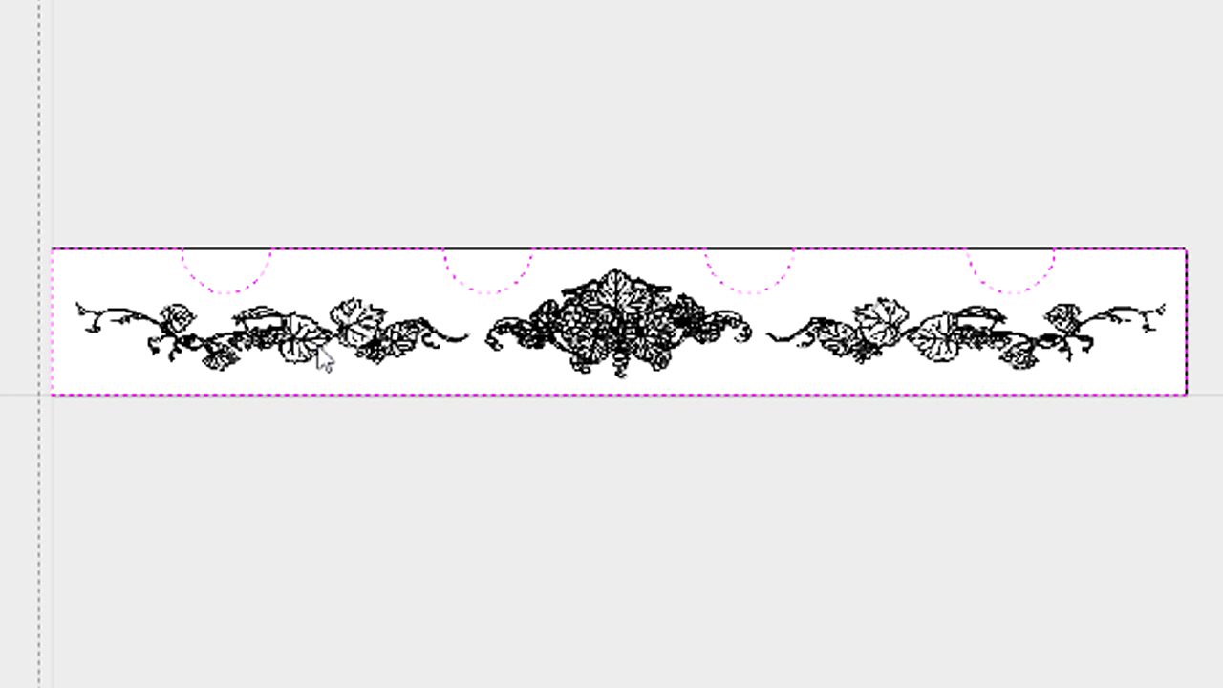
{"action": "left_click", "coordinate": [320, 358]}
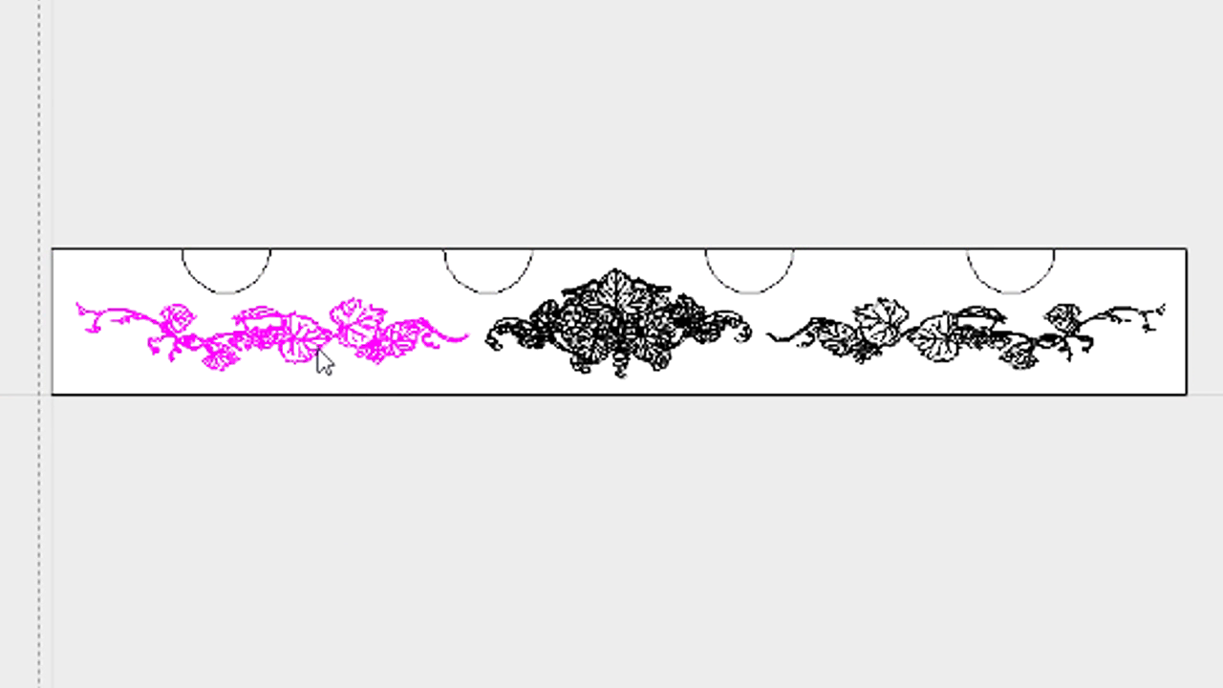
{"action": "left_click", "coordinate": [621, 346], "text": "shift"}
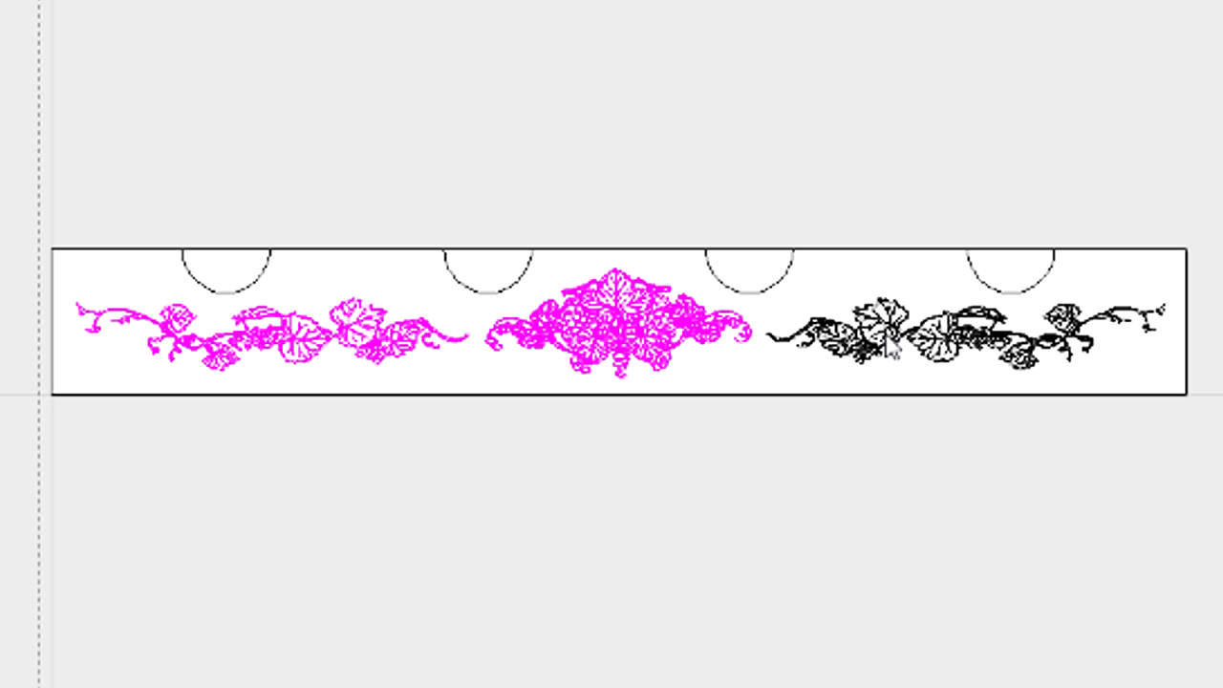
{"action": "left_click", "coordinate": [883, 337], "text": "shift"}
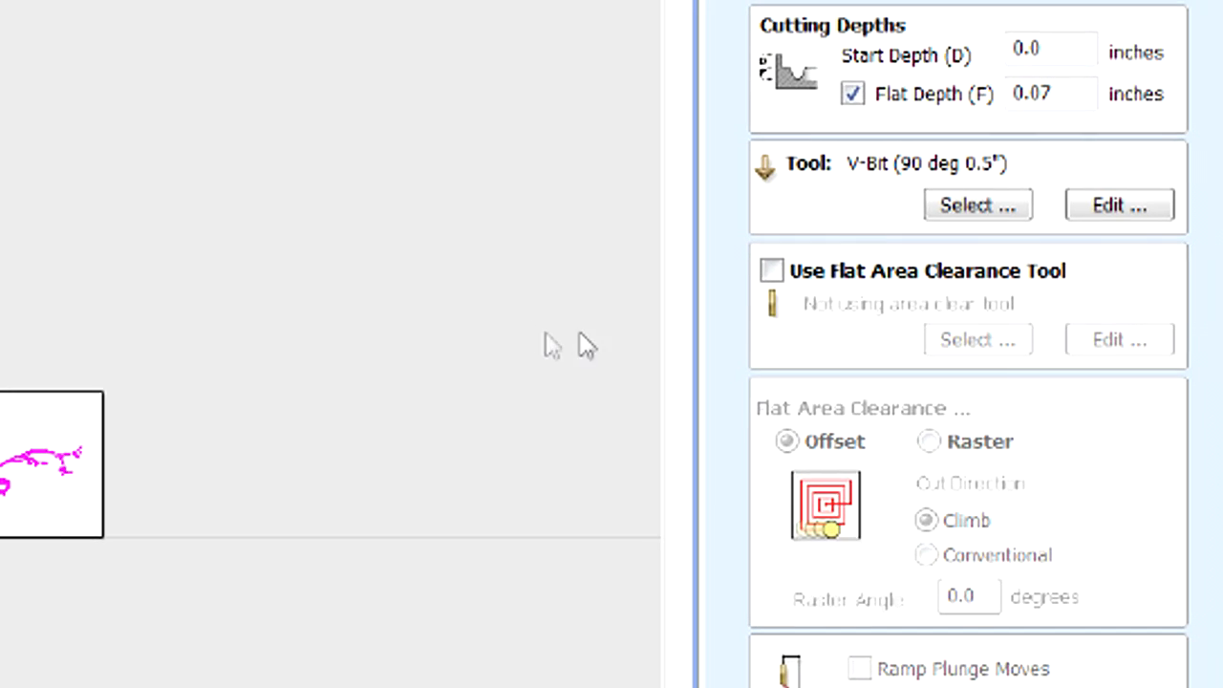
Assign the V-Bit (90 deg 0.5") to the V-Carve toolpath and calculate it.
{"action": "left_click", "coordinate": [975, 204]}
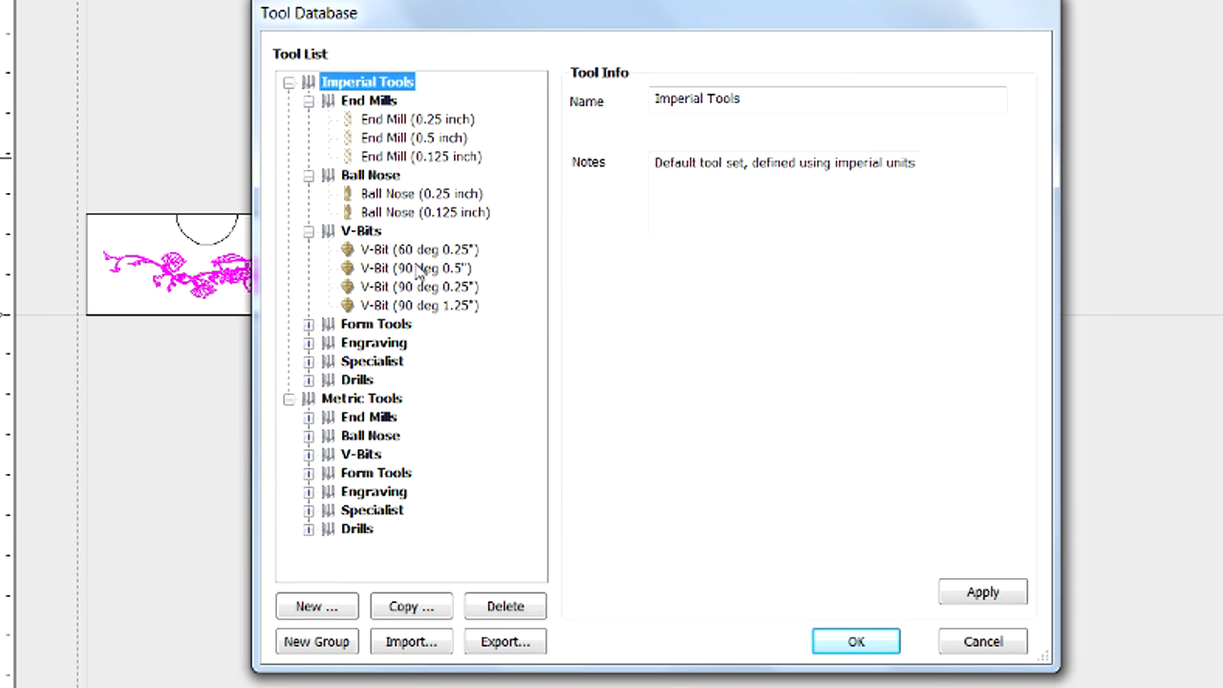
{"action": "left_click", "coordinate": [414, 268]}
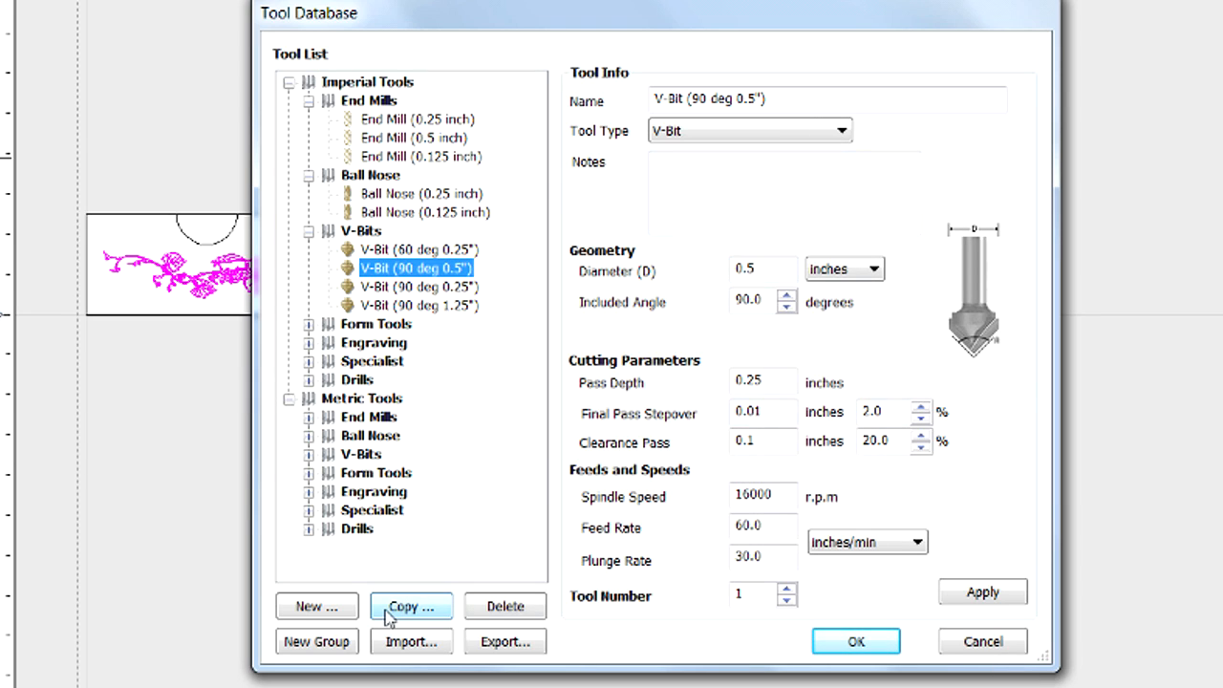
{"action": "left_click", "coordinate": [858, 648]}
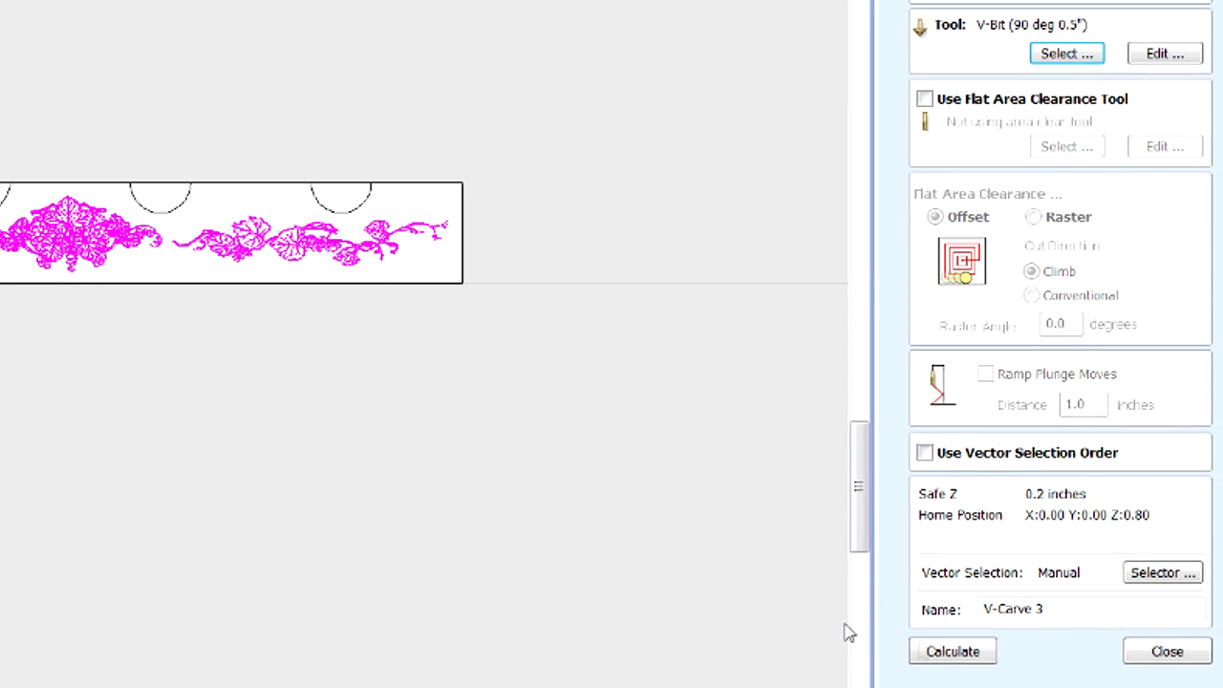
{"action": "left_click", "coordinate": [953, 654]}
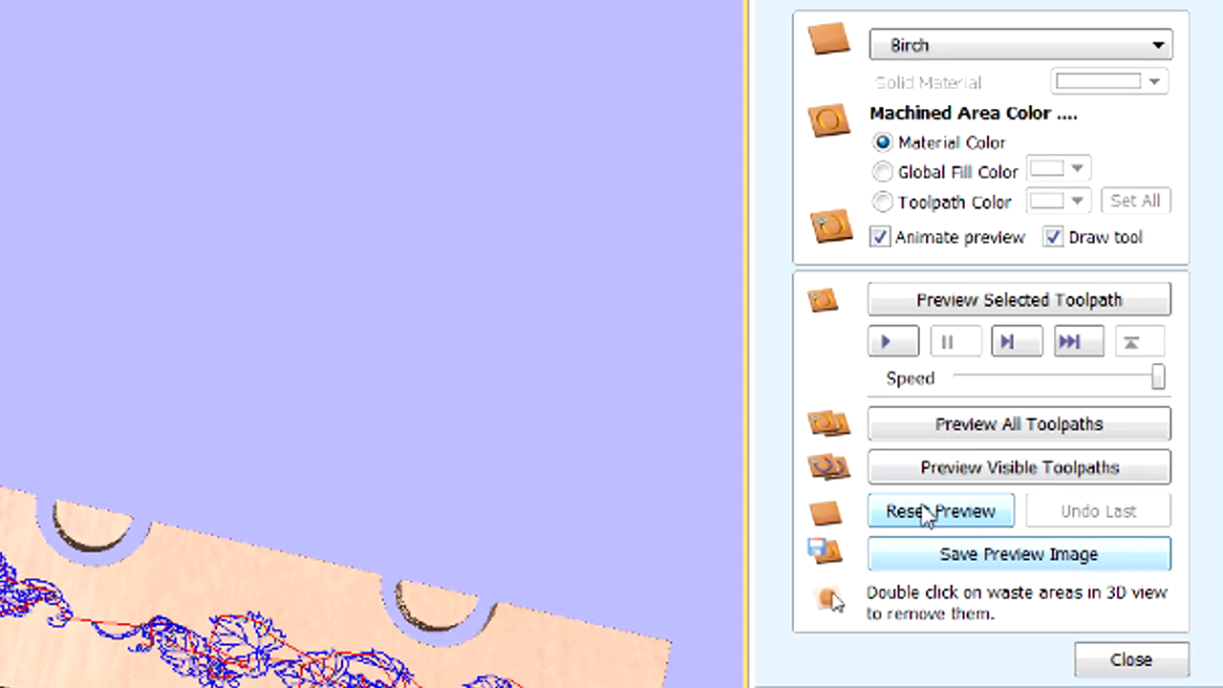
Simulate all toolpaths on a reset preview and examine the carved central grape cluster up close.
{"action": "left_click", "coordinate": [927, 514]}
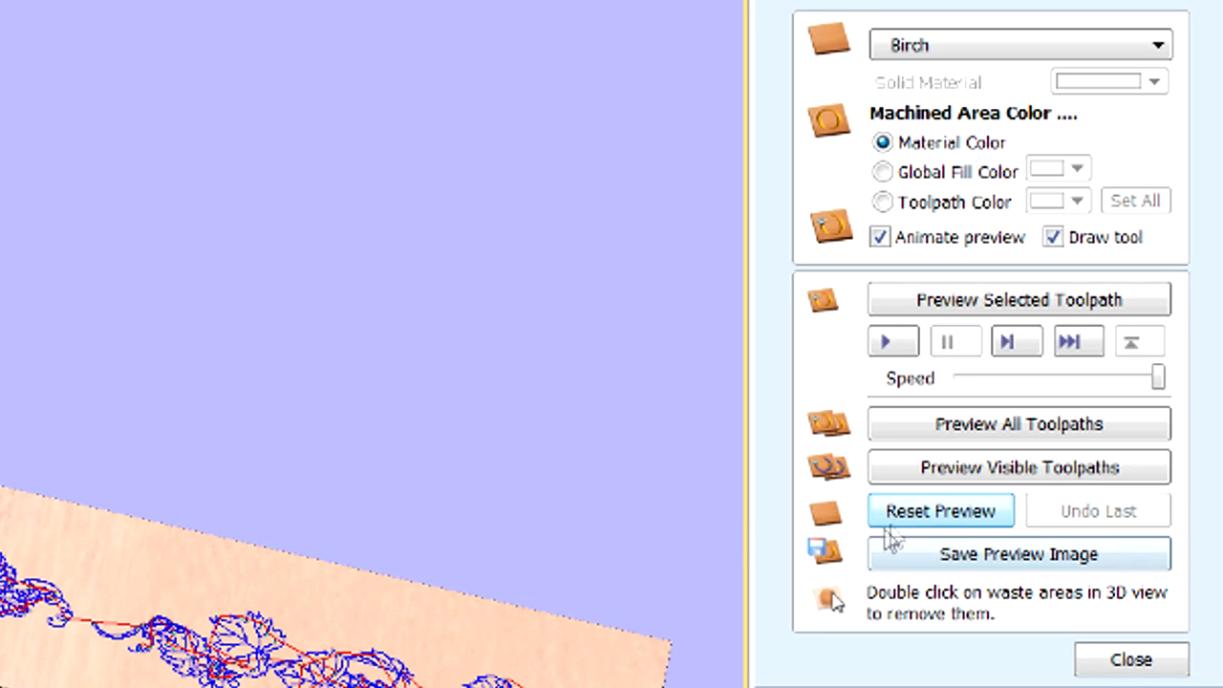
{"action": "left_click", "coordinate": [991, 430]}
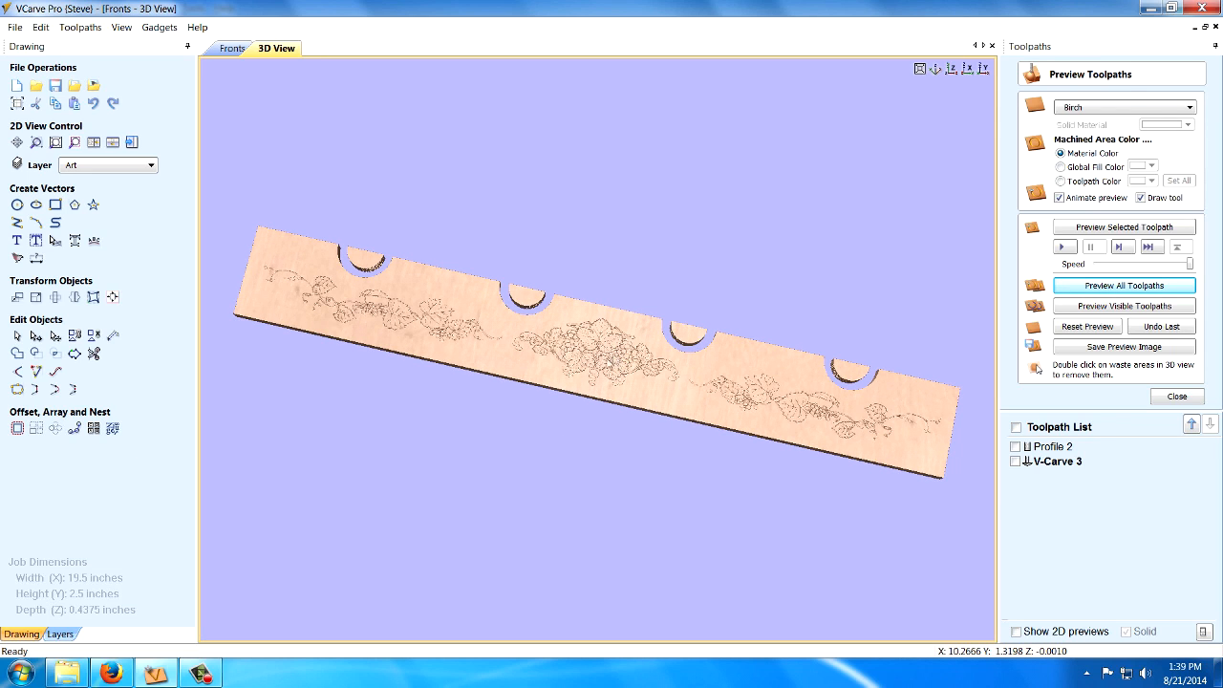
{"action": "scroll", "coordinate": [613, 357], "scroll_direction": "up", "scroll_amount": 6}
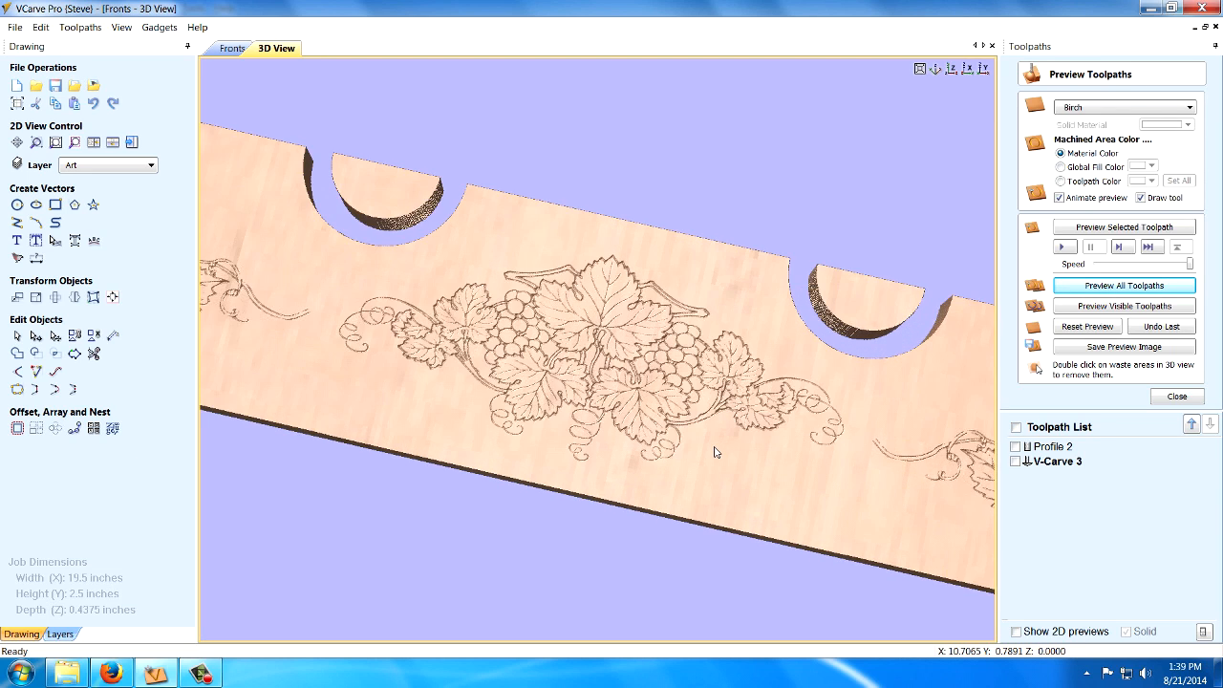
{"action": "scroll", "coordinate": [716, 452], "scroll_direction": "up", "scroll_amount": 2}
{"action": "scroll", "coordinate": [629, 411], "scroll_direction": "up", "scroll_amount": 2}
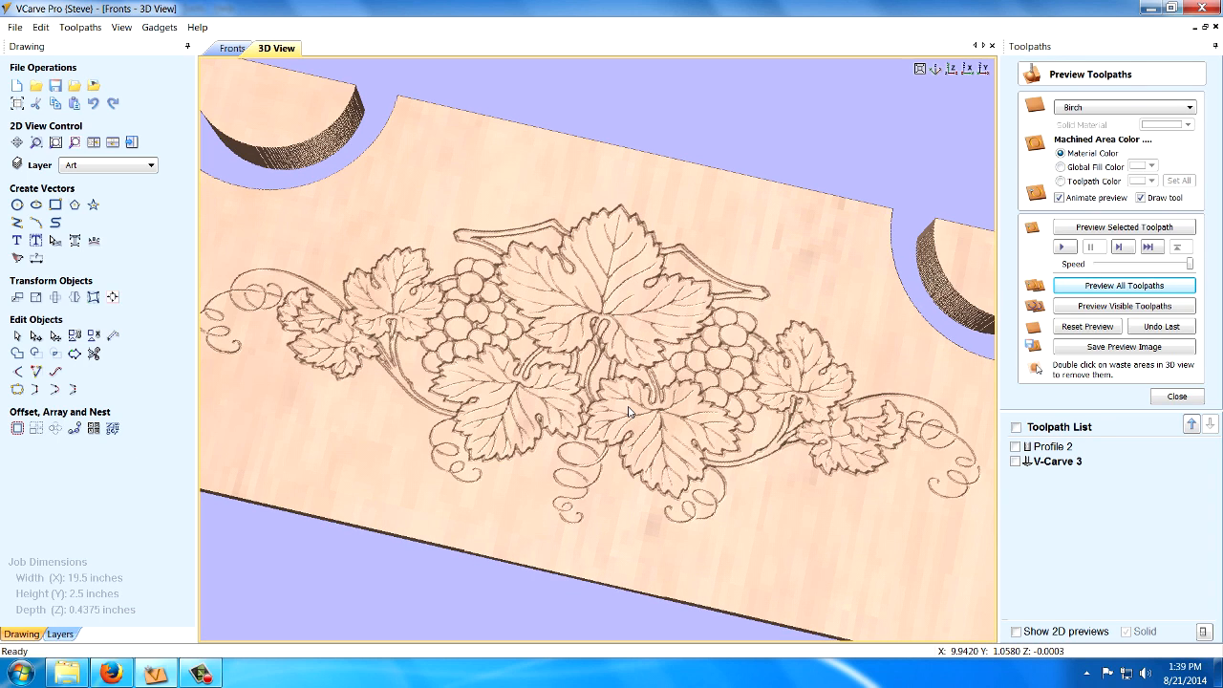
{"action": "scroll", "coordinate": [629, 411], "scroll_direction": "up", "scroll_amount": 2}
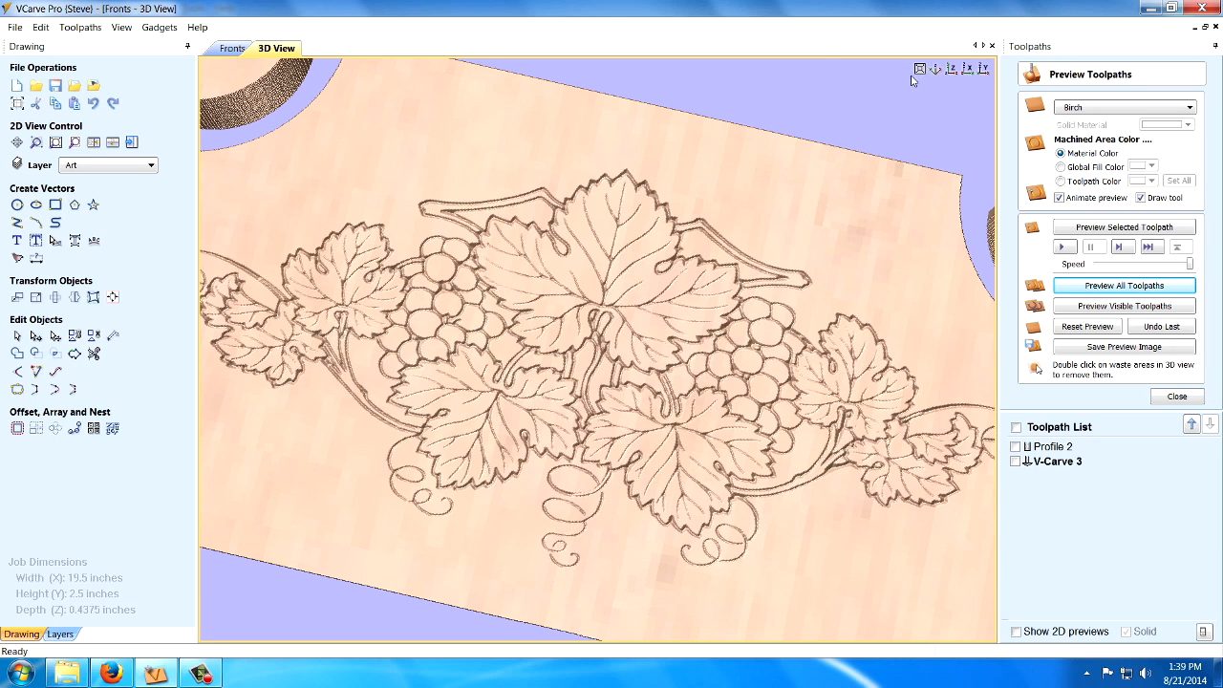
{"action": "scroll", "coordinate": [604, 305], "scroll_direction": "down", "scroll_amount": 5}
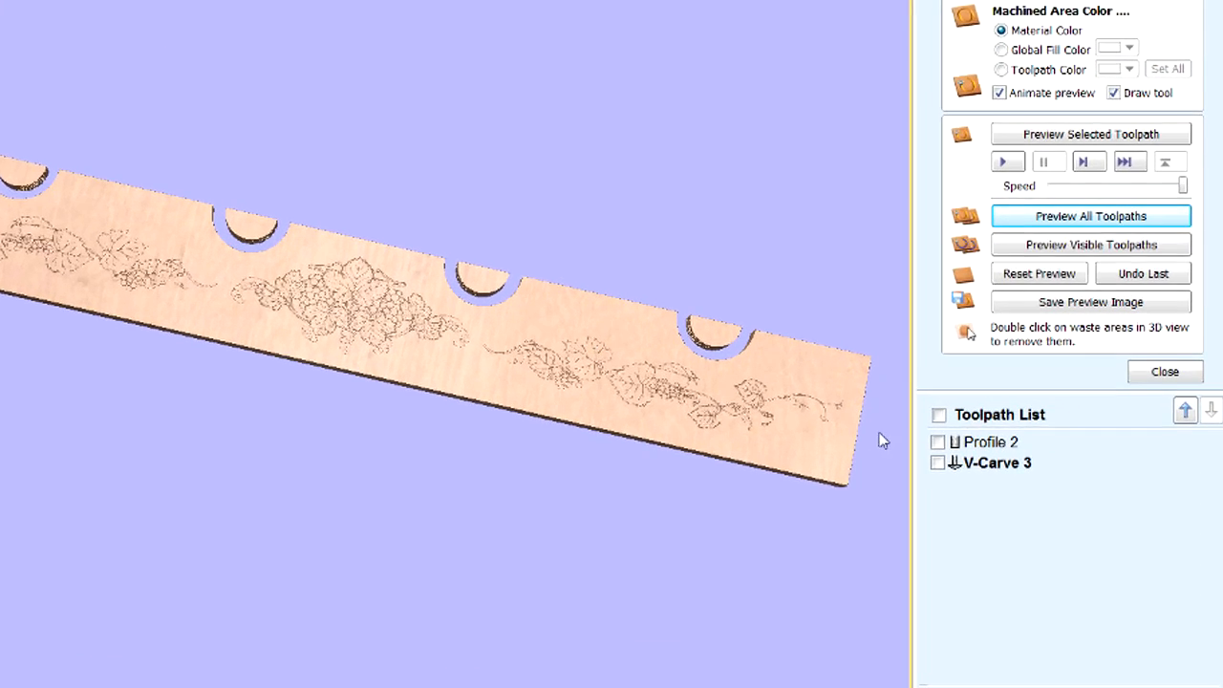
Move V-Carve 3 ahead of Profile 2 in the machining order, leaving the Profile 2 toolpath hidden.
{"action": "mouse_move", "coordinate": [1067, 466]}
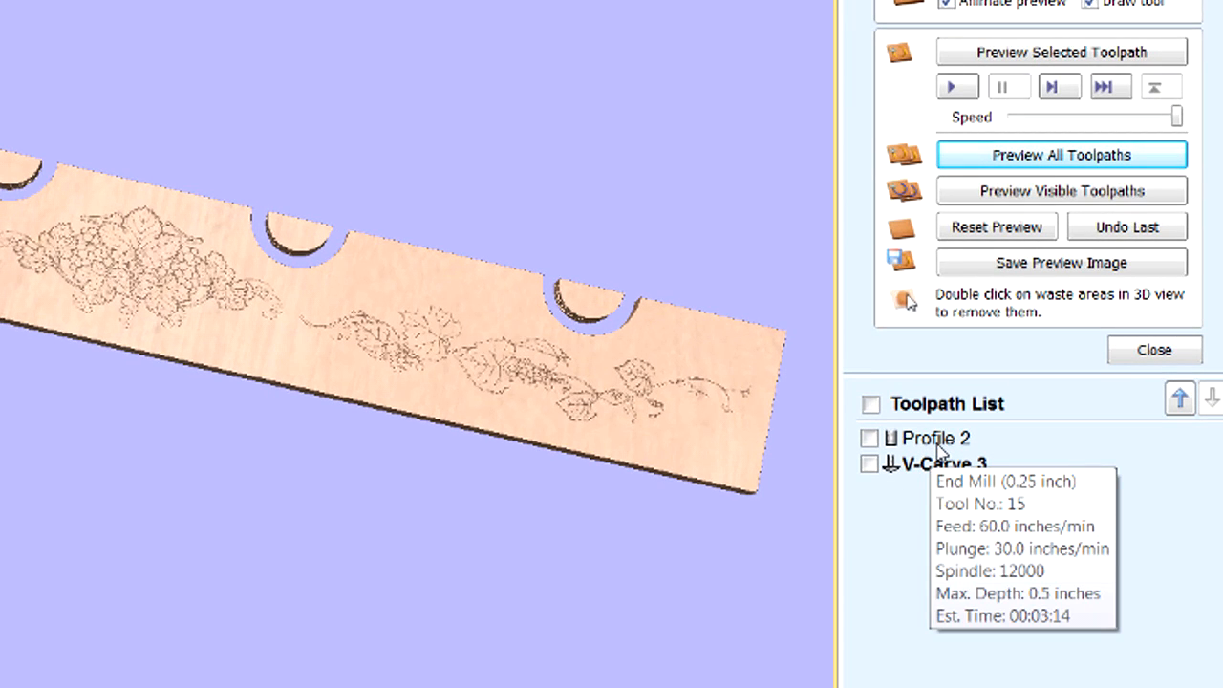
{"action": "mouse_move", "coordinate": [945, 478]}
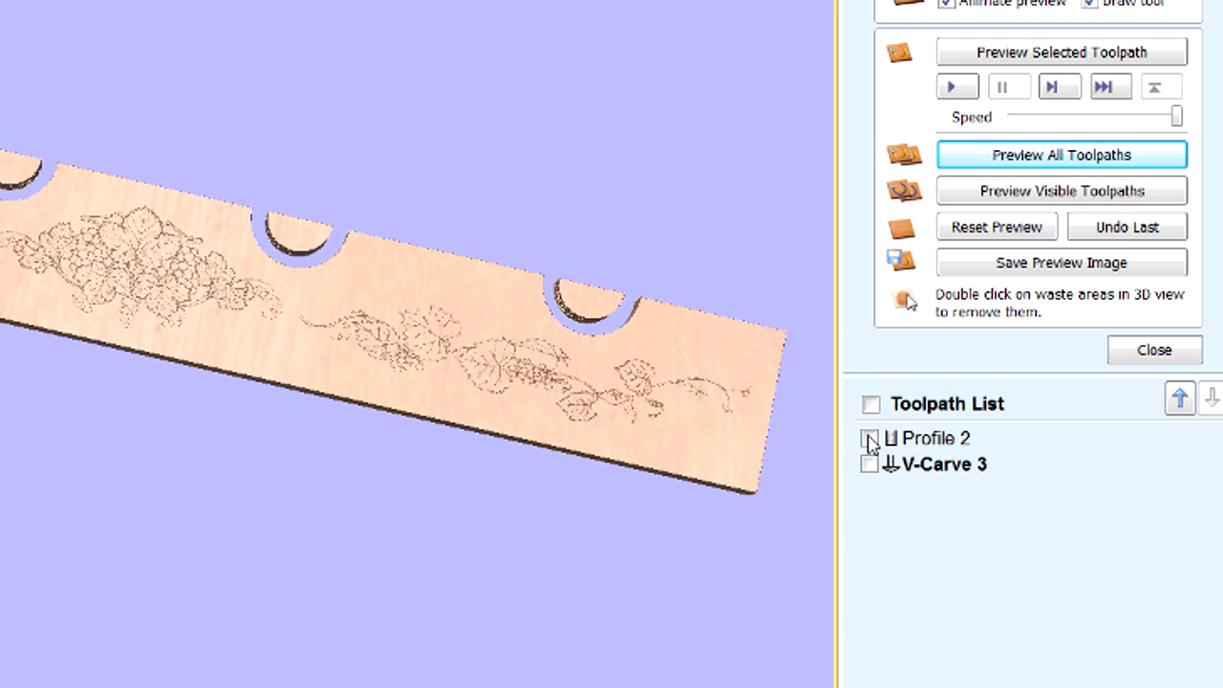
{"action": "left_click", "coordinate": [870, 440]}
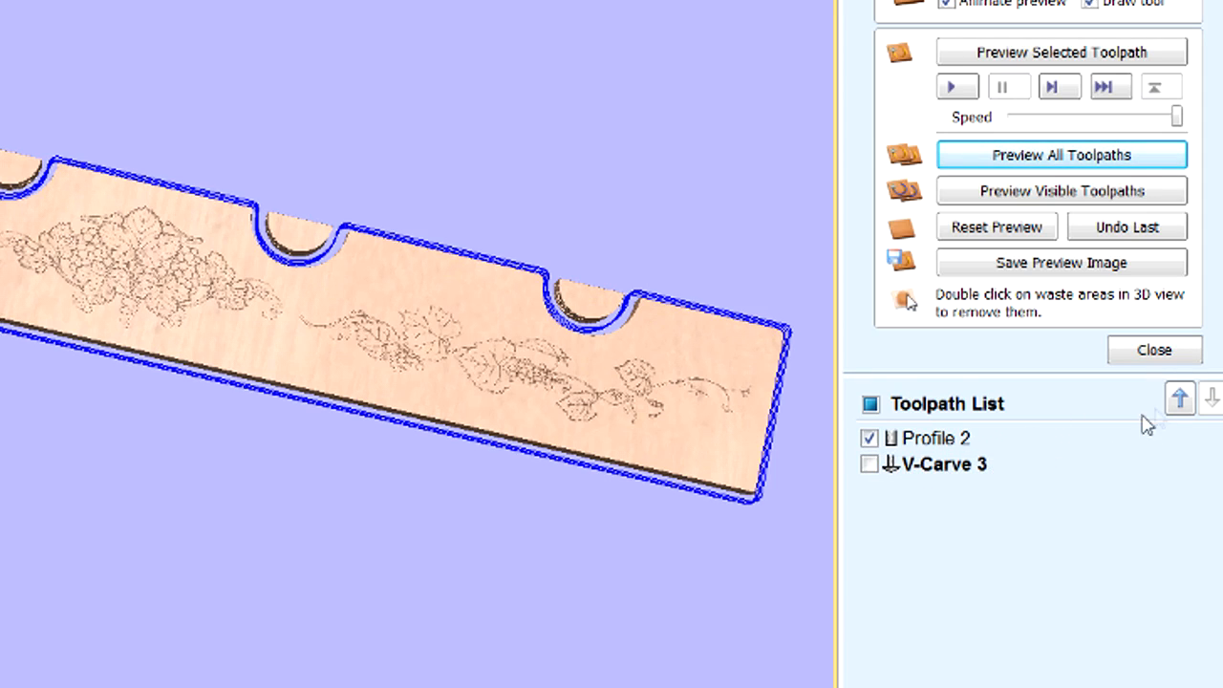
{"action": "left_click", "coordinate": [1179, 402]}
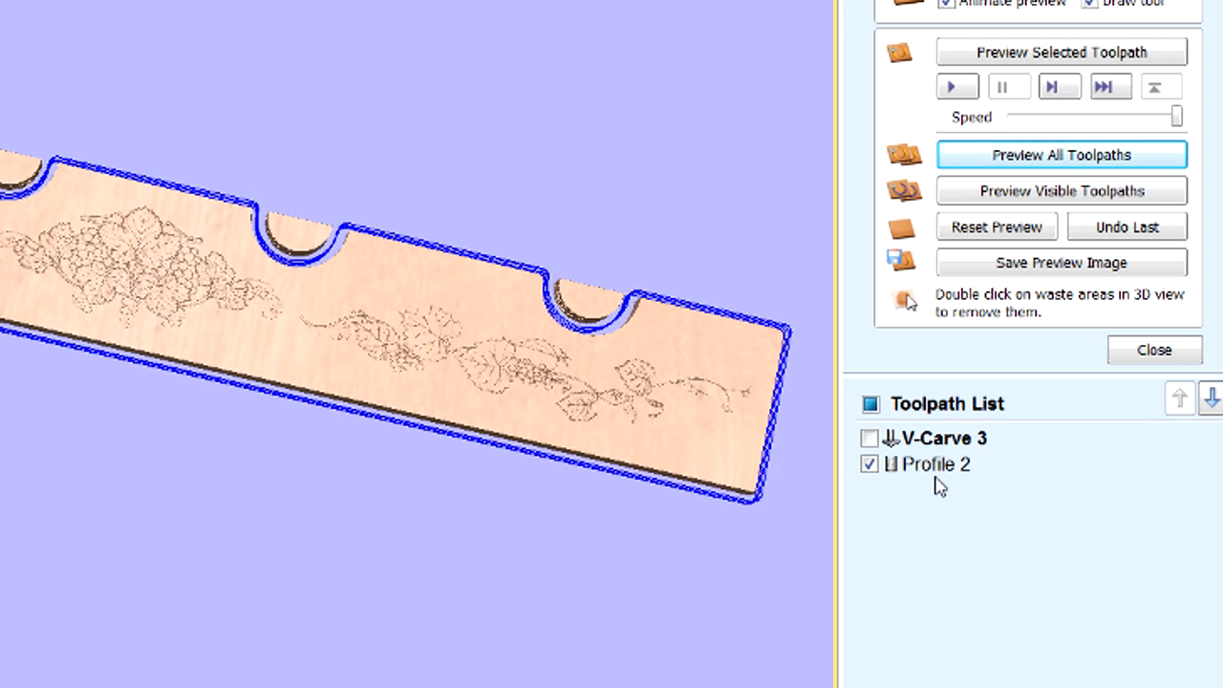
{"action": "left_click", "coordinate": [870, 465]}
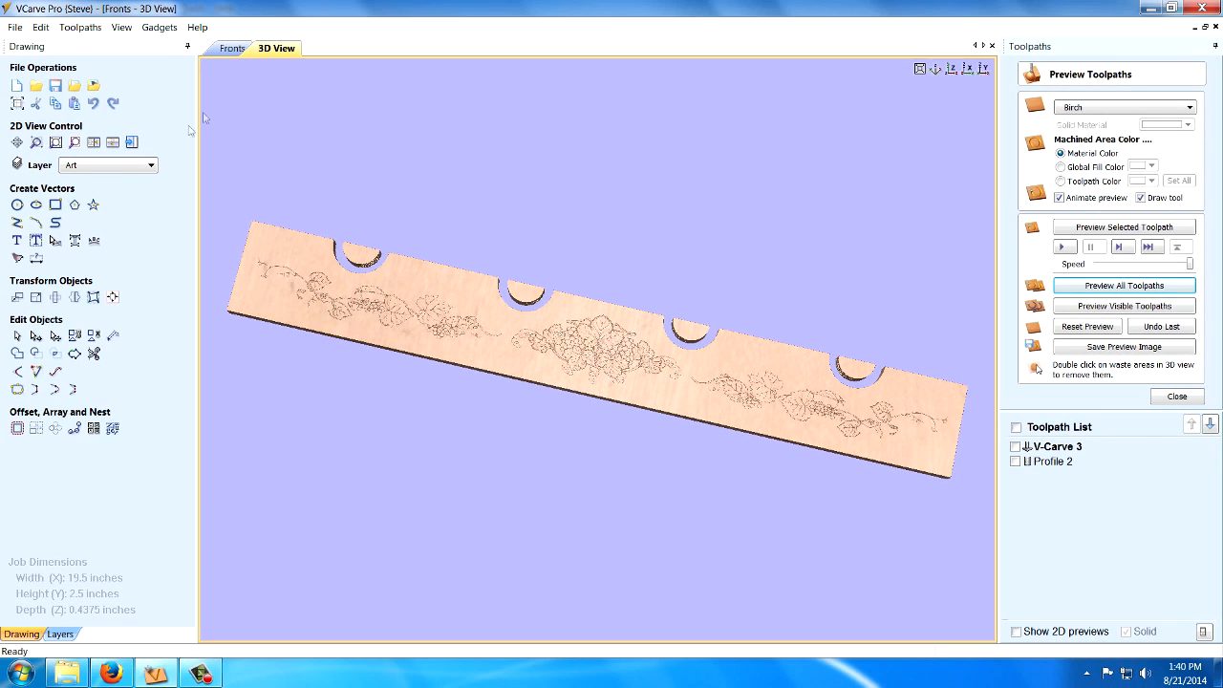
Offset the notched part outline inwards by 0.2 inches in the 2D drawing, keeping the original outline.
{"action": "left_click", "coordinate": [233, 48]}
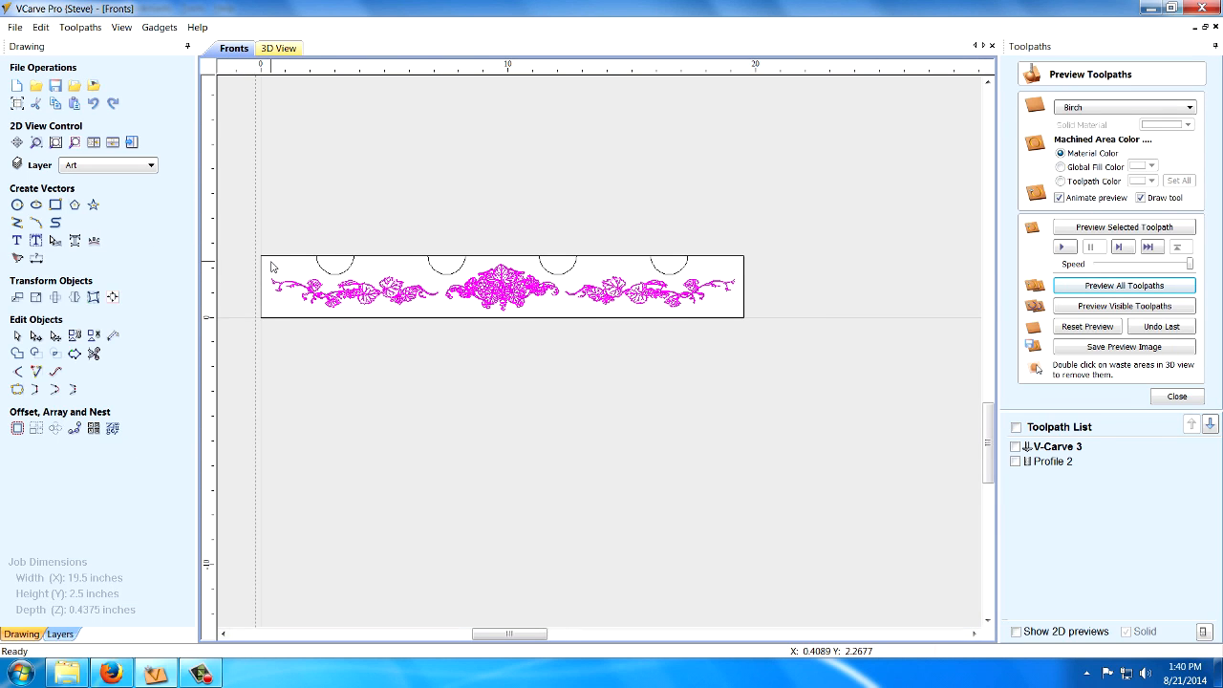
{"action": "scroll", "coordinate": [273, 262], "scroll_direction": "up", "scroll_amount": 2}
{"action": "scroll", "coordinate": [814, 266], "scroll_direction": "down", "scroll_amount": 2}
{"action": "scroll", "coordinate": [953, 261], "scroll_direction": "up", "scroll_amount": 2}
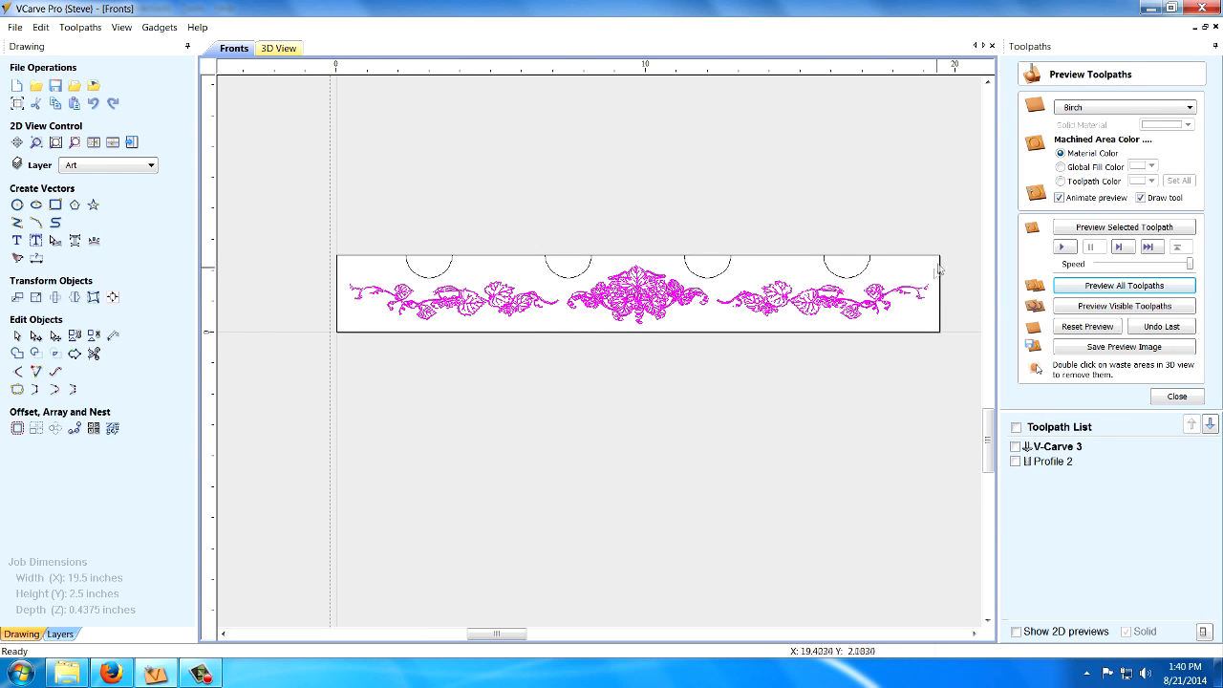
{"action": "scroll", "coordinate": [397, 346], "scroll_direction": "down", "scroll_amount": 1}
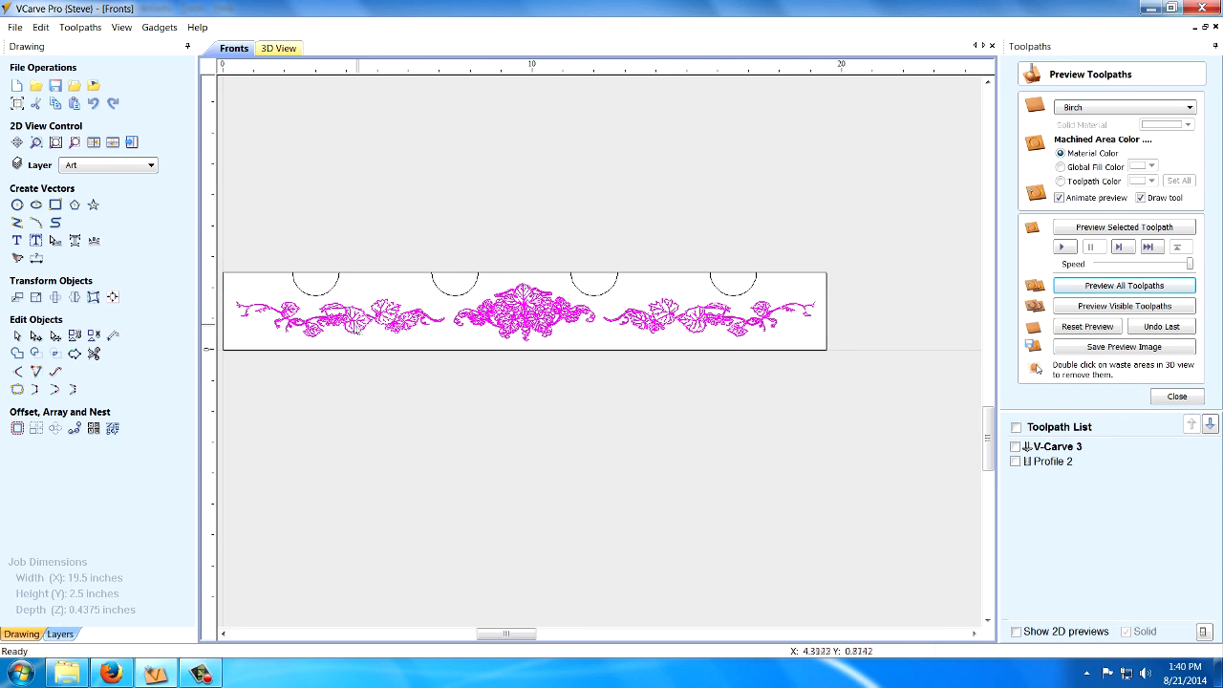
{"action": "left_click", "coordinate": [313, 299]}
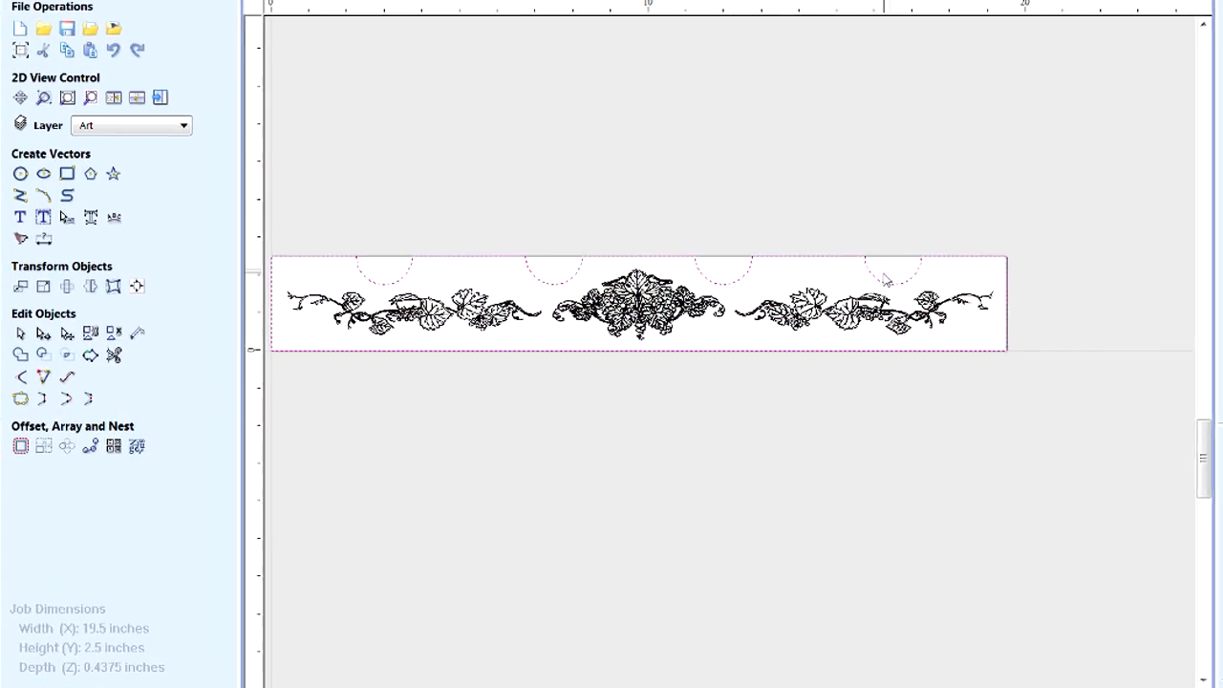
{"action": "left_click", "coordinate": [34, 535]}
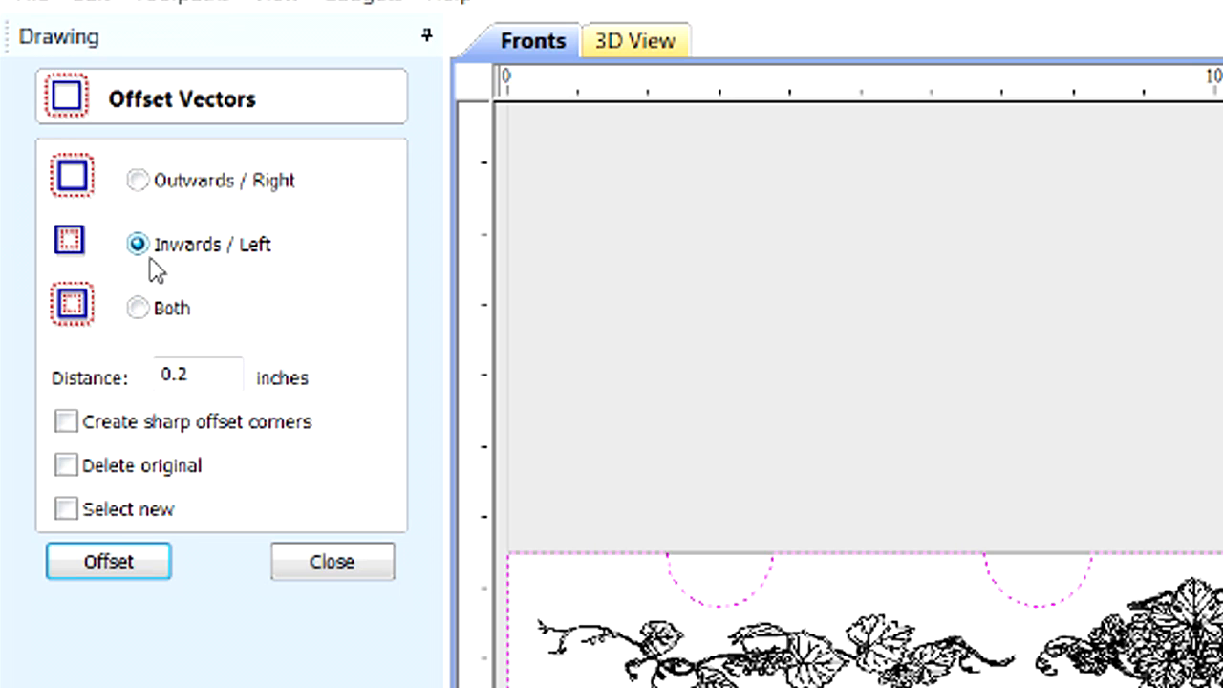
{"action": "left_click", "coordinate": [113, 566]}
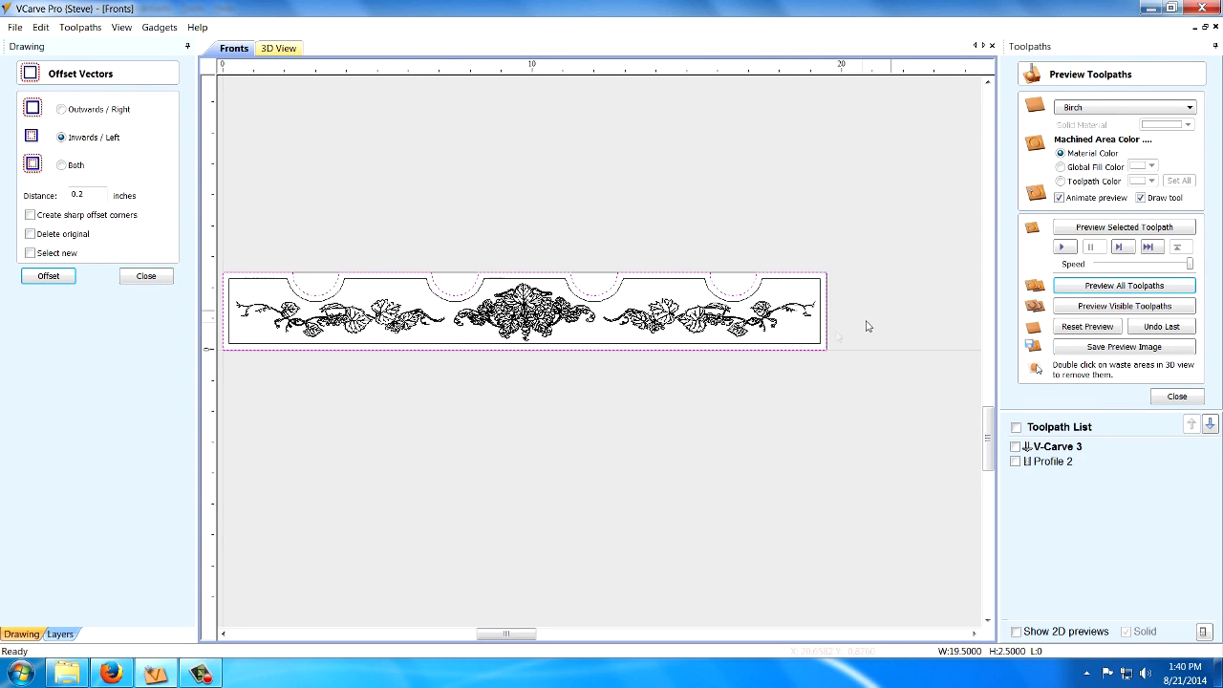
{"action": "left_click", "coordinate": [143, 277]}
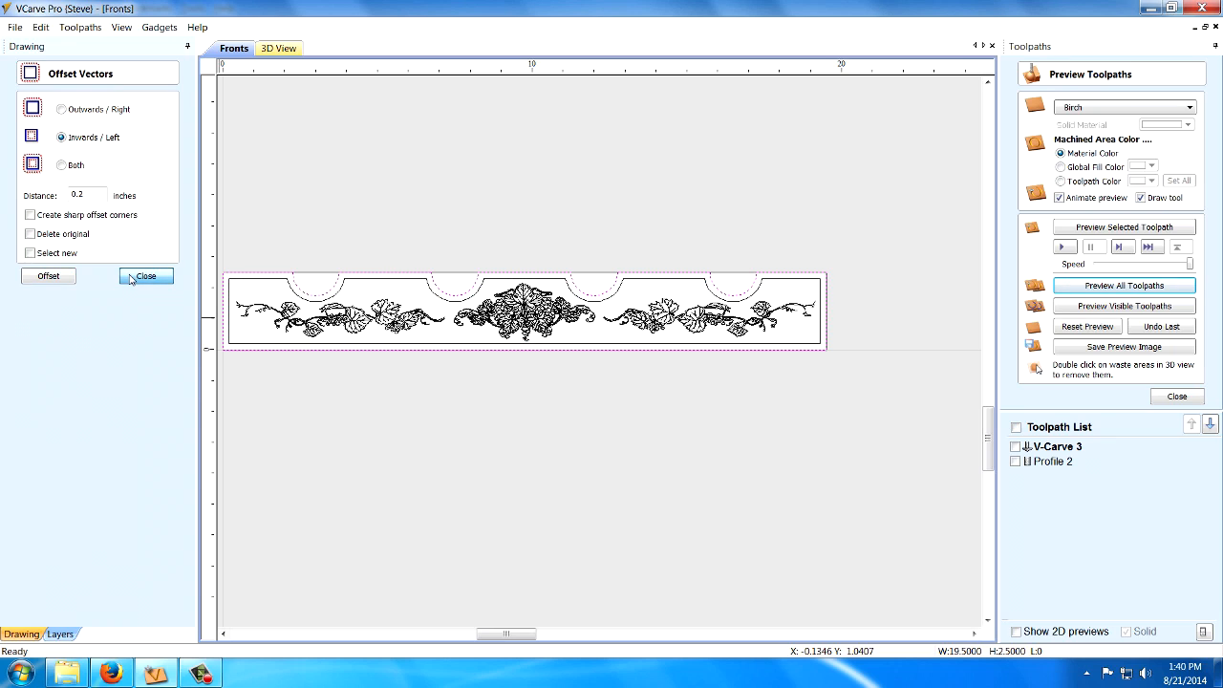
Add the inset border vector to the V-Carve 3 toolpath's selection and recalculate the toolpath.
{"action": "double_click", "coordinate": [1061, 449]}
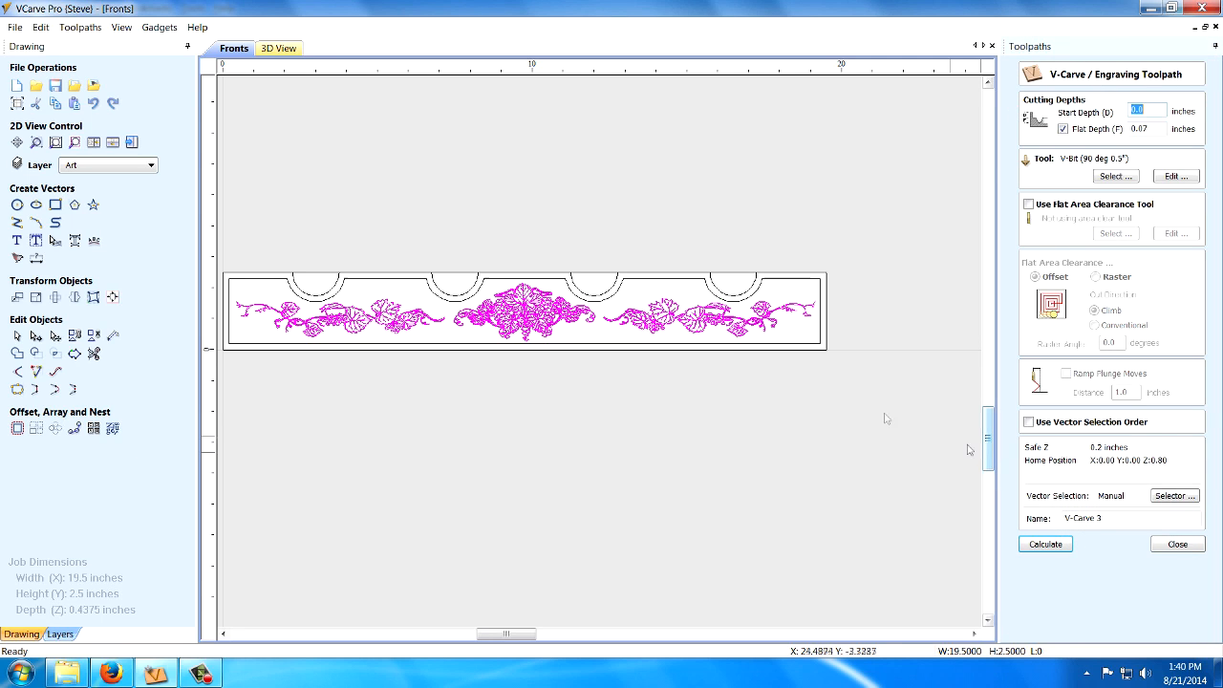
{"action": "left_click", "coordinate": [661, 284]}
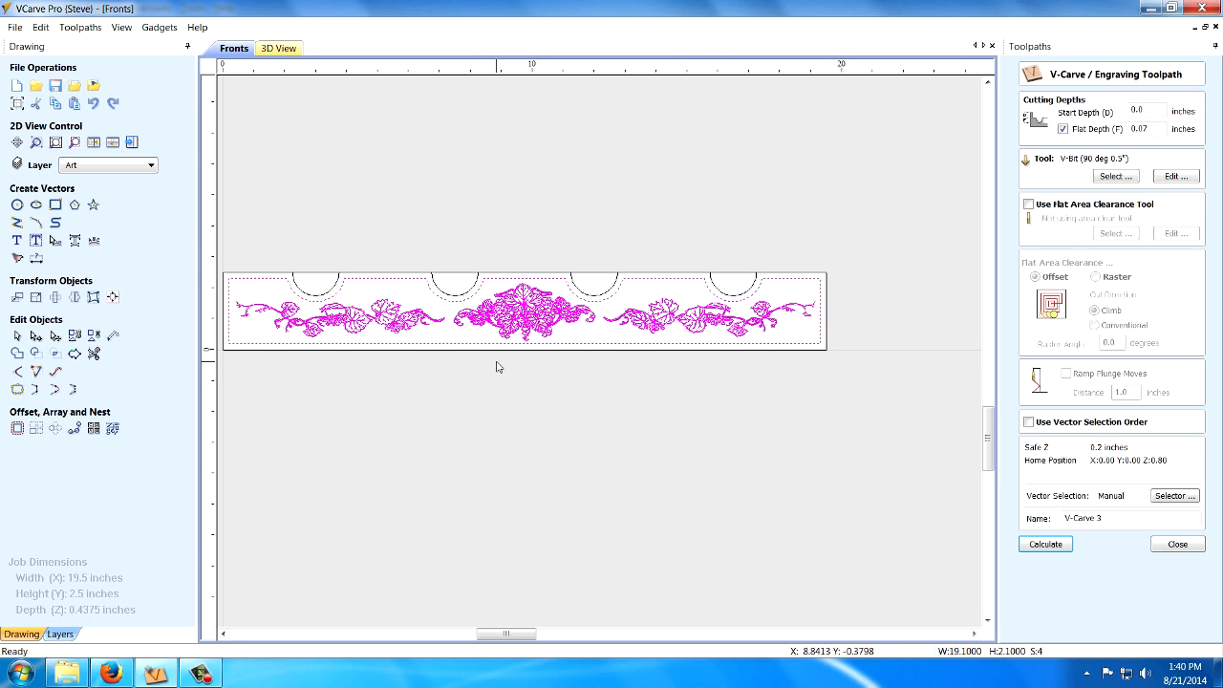
{"action": "left_click", "coordinate": [1044, 545]}
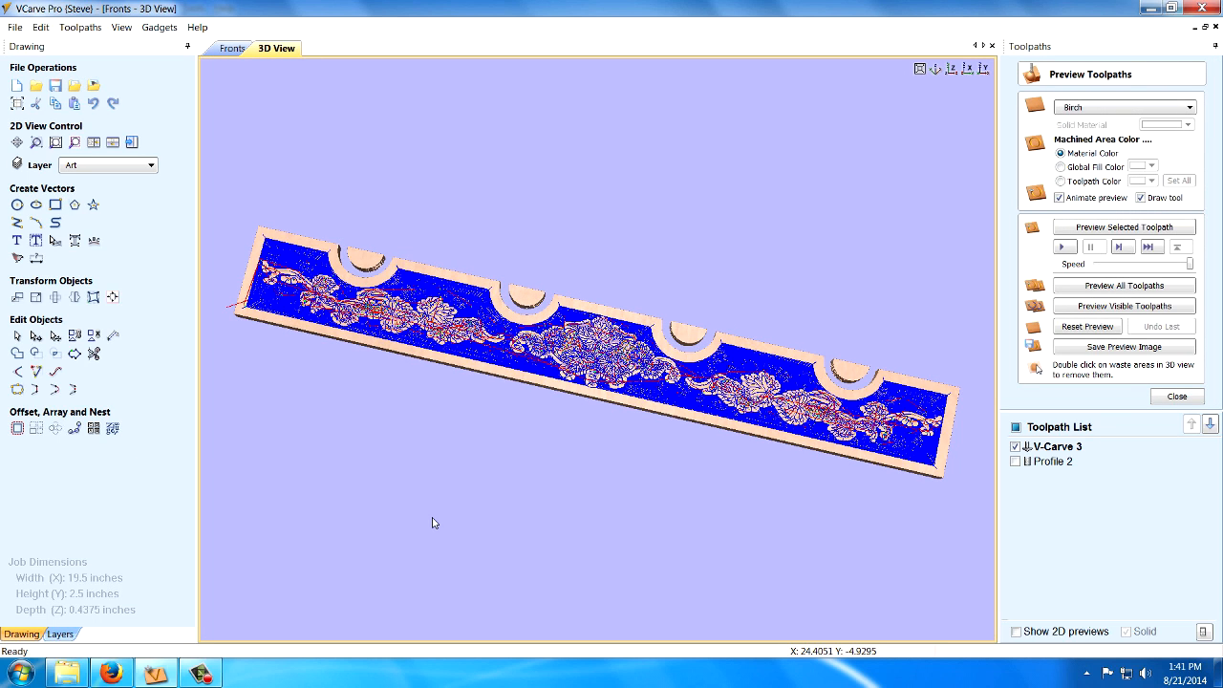
Enable flat area clearance on the V-Carve 3 toolpath with the 0.25 inch End Mill and recalculate it.
{"action": "double_click", "coordinate": [1056, 446]}
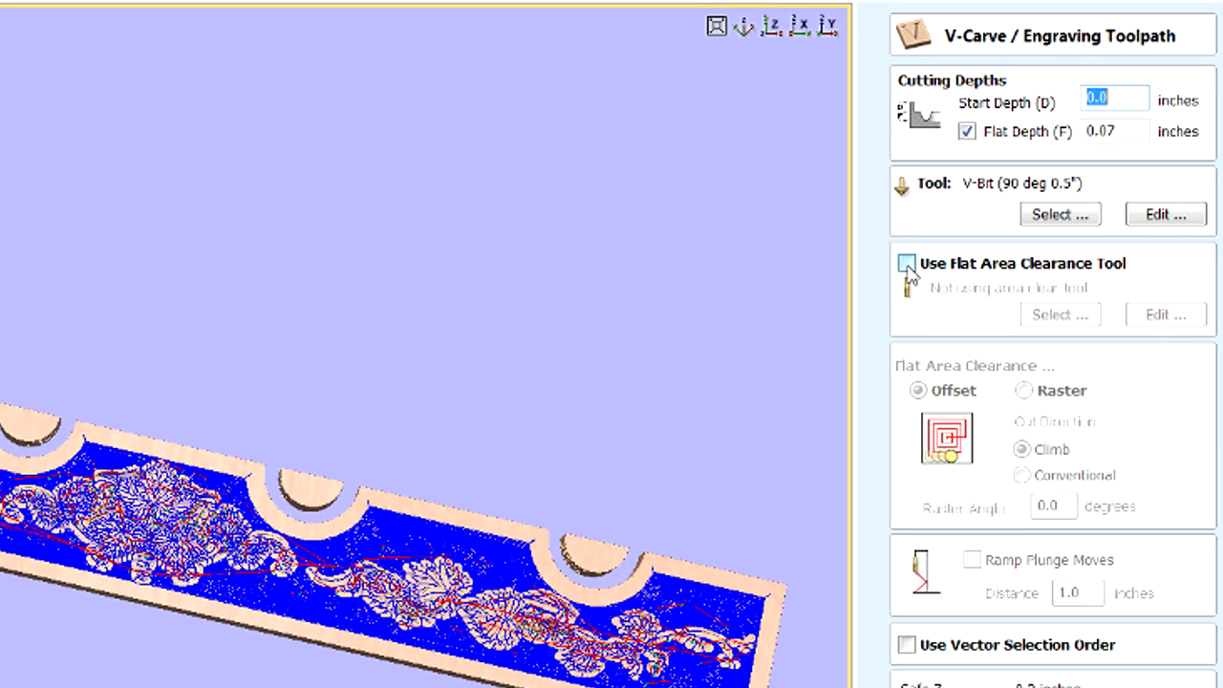
{"action": "left_click", "coordinate": [907, 266]}
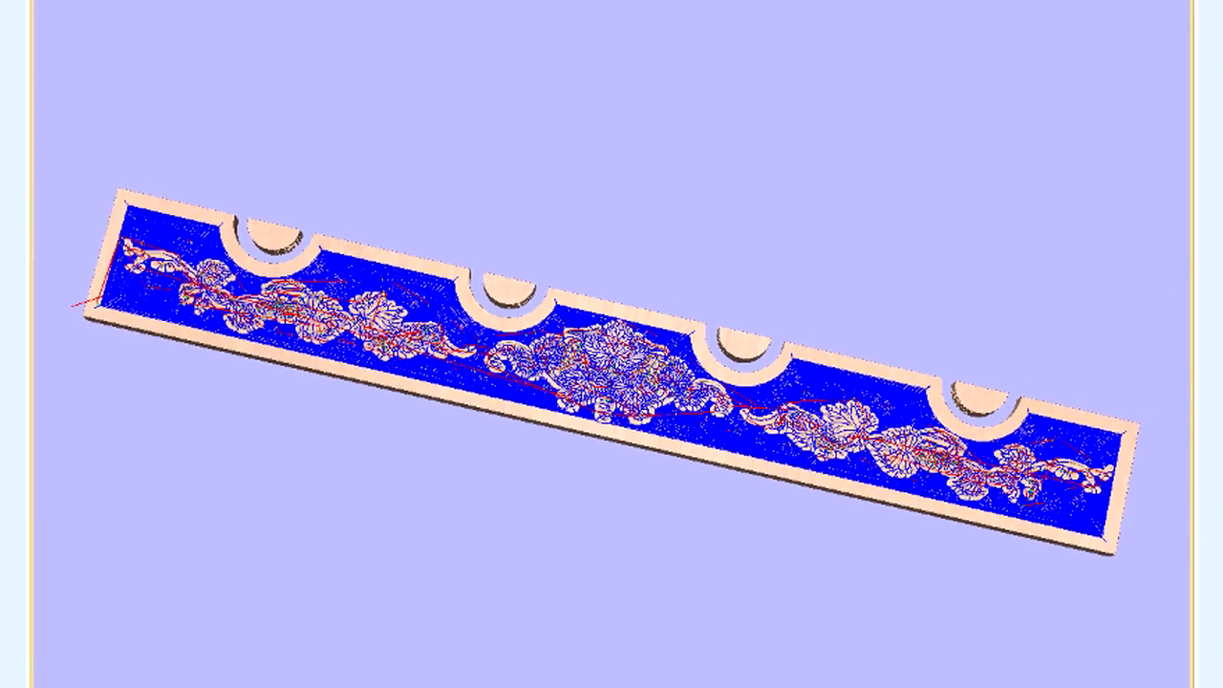
{"action": "left_click", "coordinate": [1115, 235]}
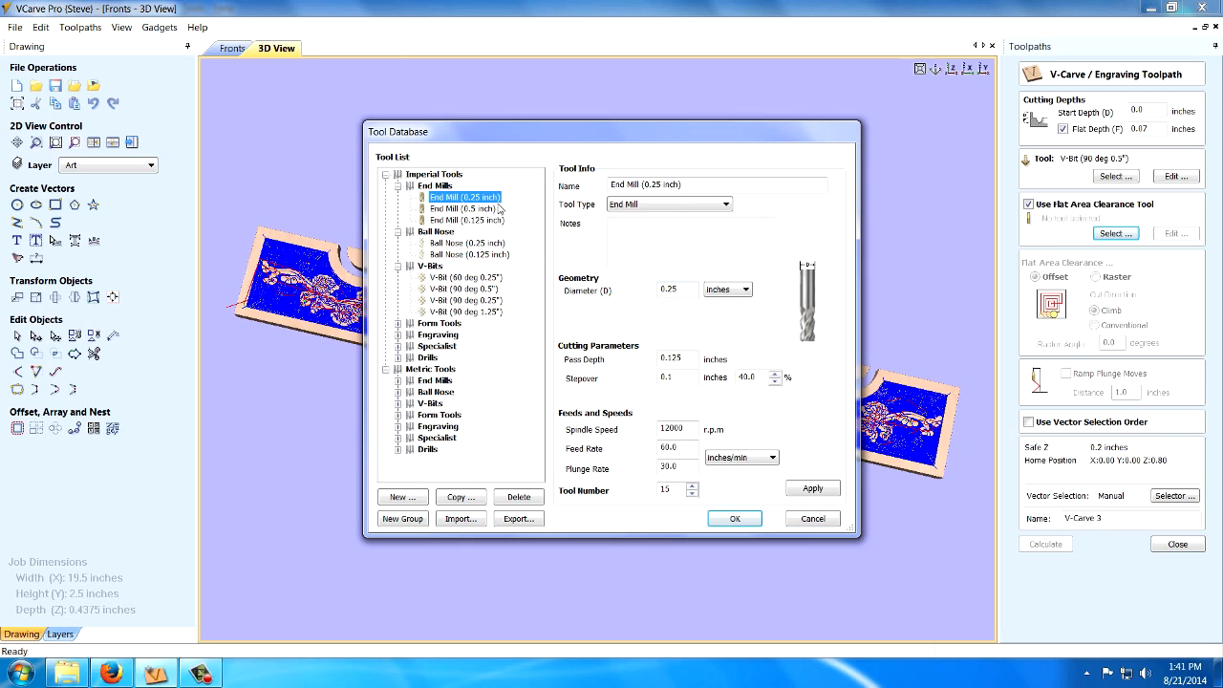
{"action": "left_click", "coordinate": [484, 203]}
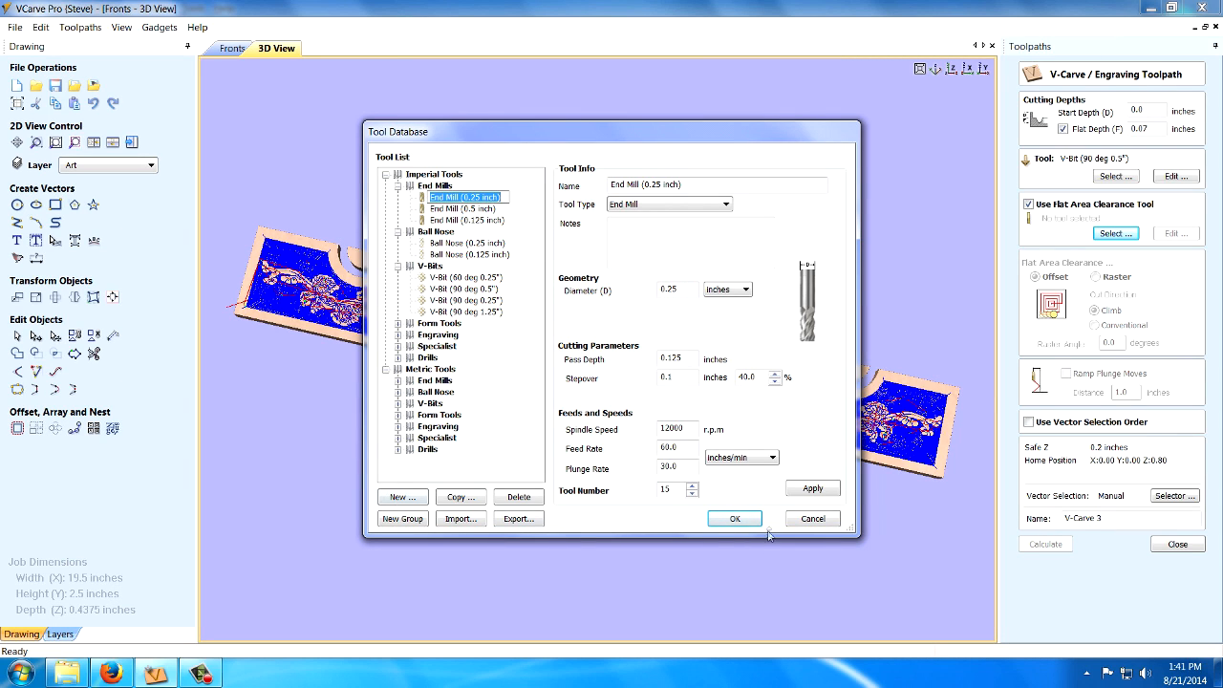
{"action": "left_click", "coordinate": [735, 521]}
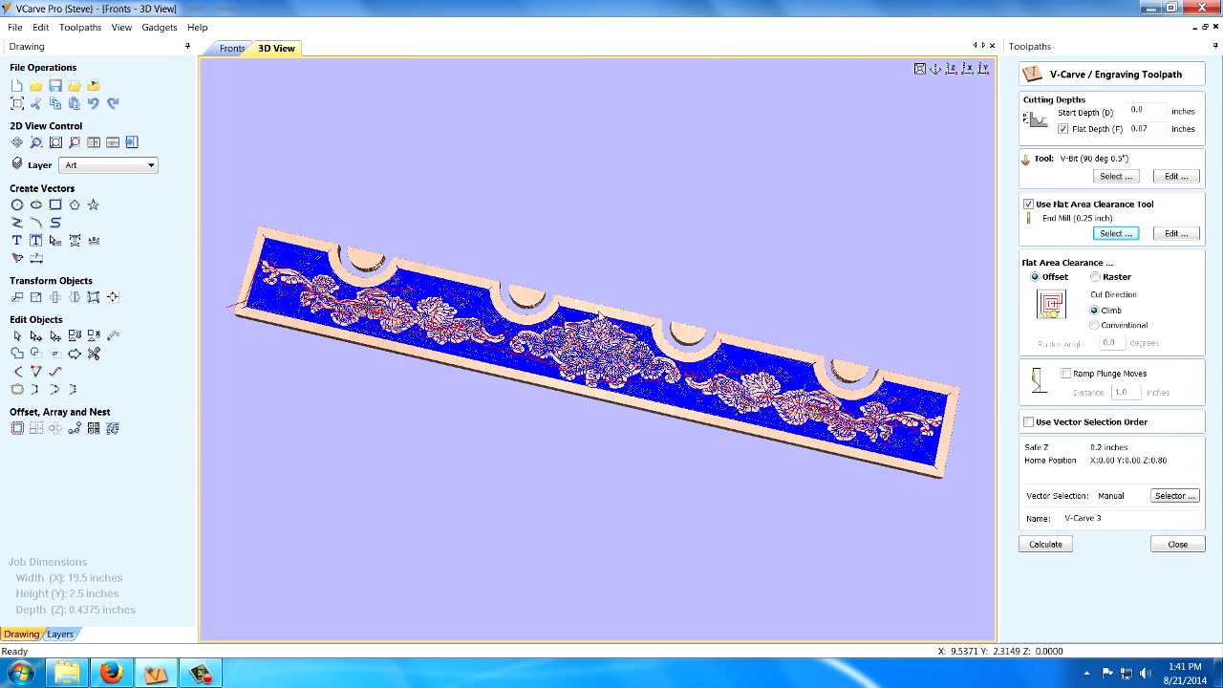
{"action": "left_click", "coordinate": [1042, 544]}
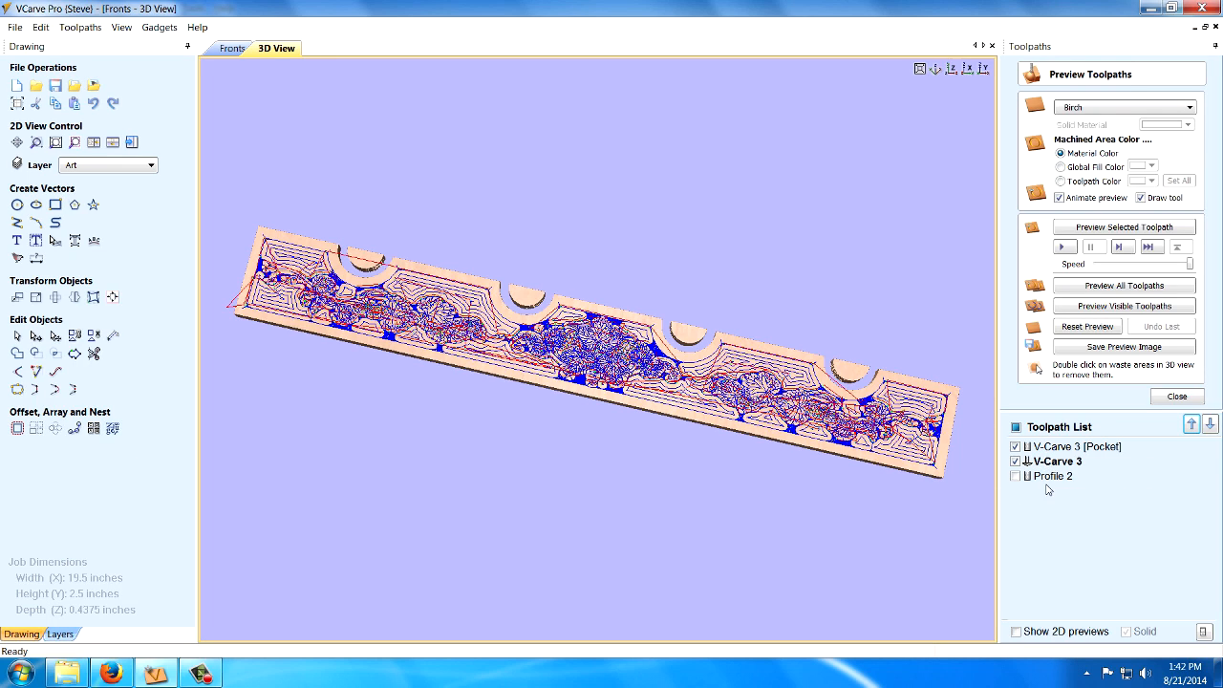
Reset the preview, simulate all toolpaths, and inspect the area around the central grape cluster for clearance quality.
{"action": "left_click", "coordinate": [1073, 330]}
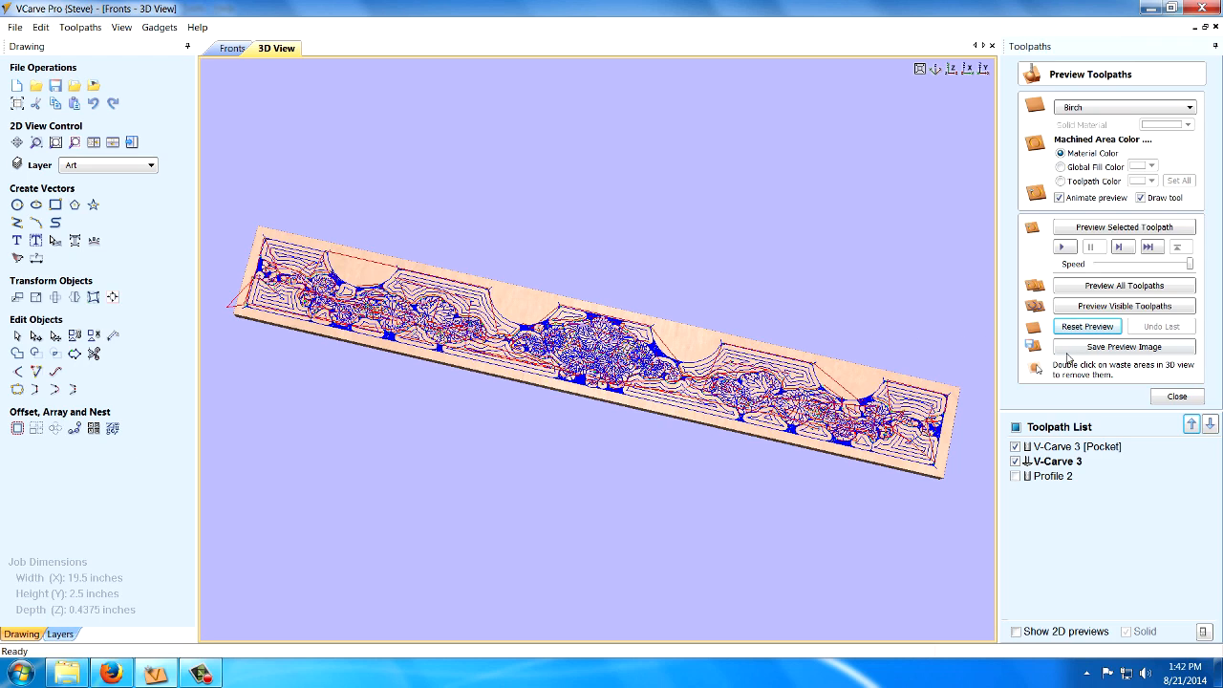
{"action": "left_click", "coordinate": [1123, 285]}
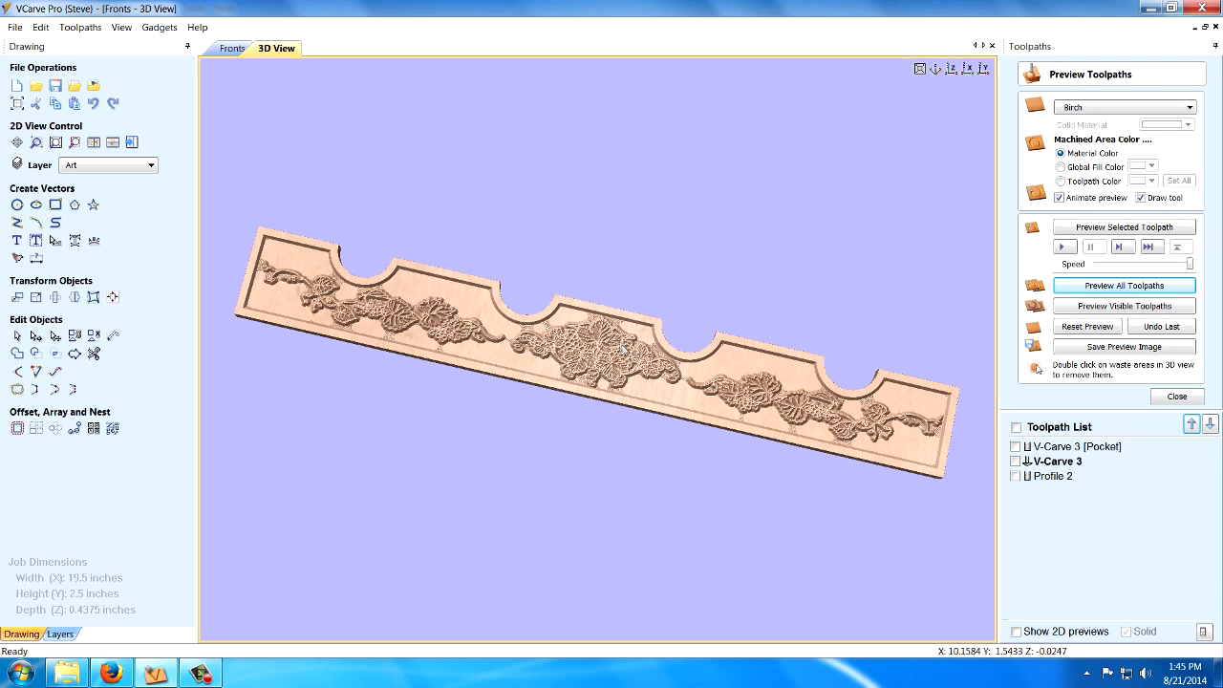
{"action": "scroll", "coordinate": [632, 356], "scroll_direction": "up", "scroll_amount": 2}
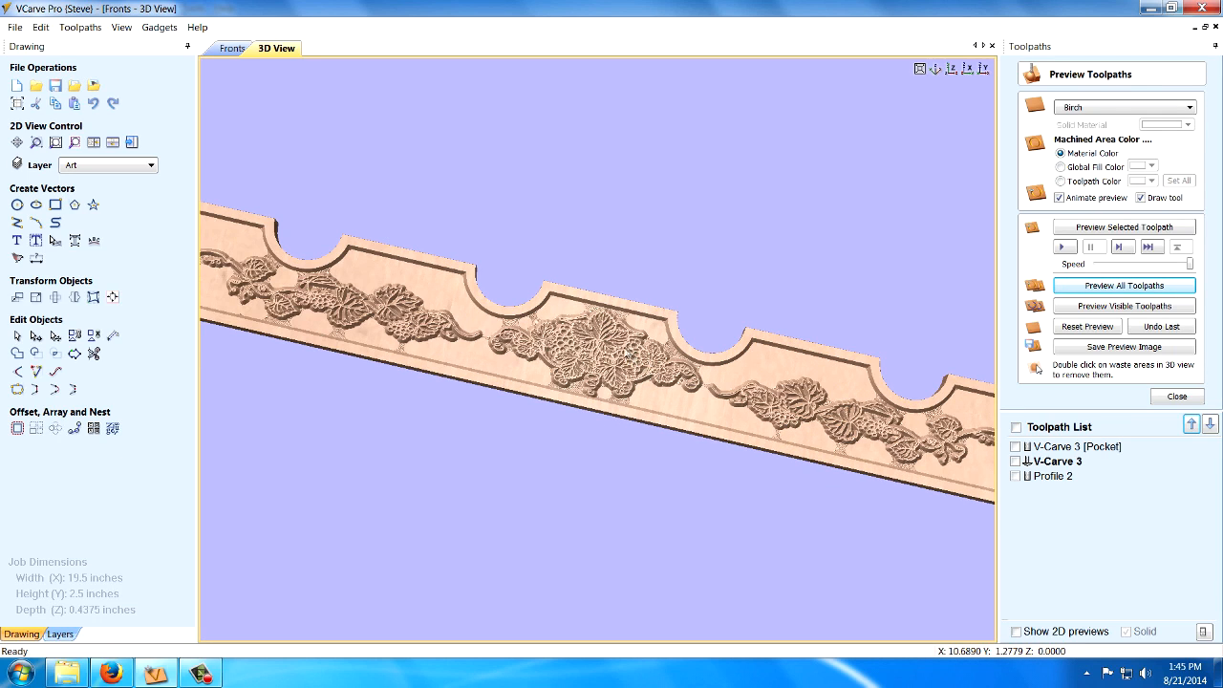
{"action": "scroll", "coordinate": [617, 360], "scroll_direction": "up", "scroll_amount": 1}
{"action": "scroll", "coordinate": [588, 344], "scroll_direction": "up", "scroll_amount": 1}
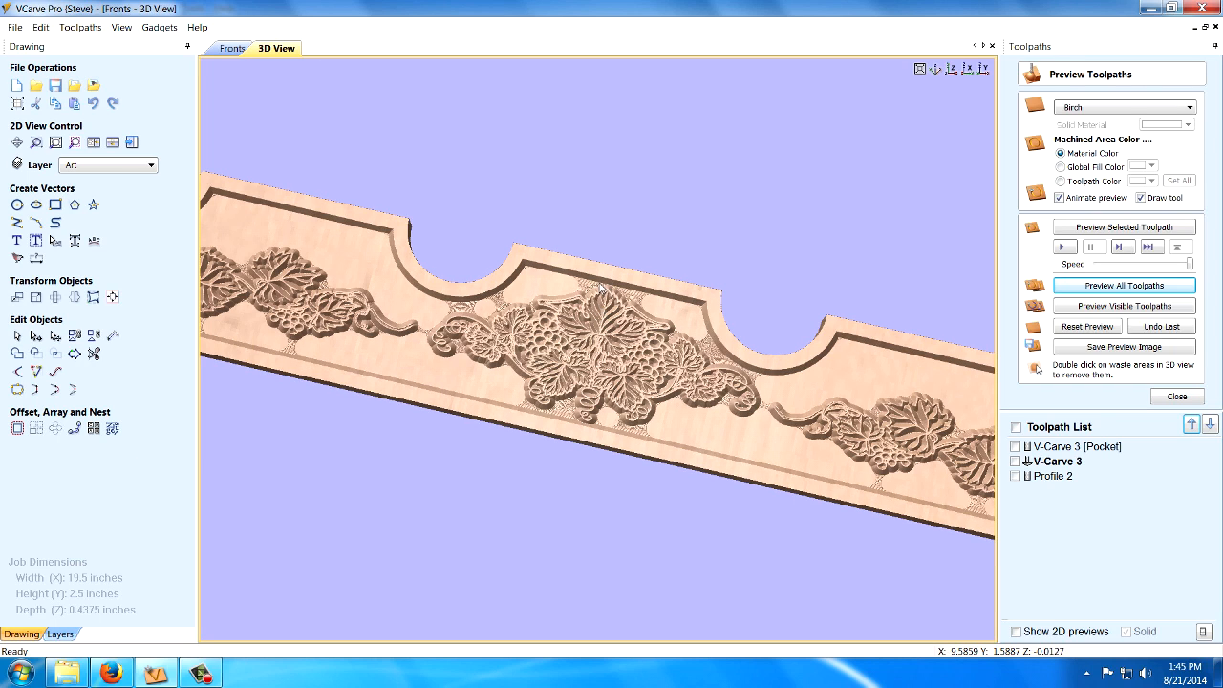
{"action": "scroll", "coordinate": [585, 287], "scroll_direction": "up", "scroll_amount": 1}
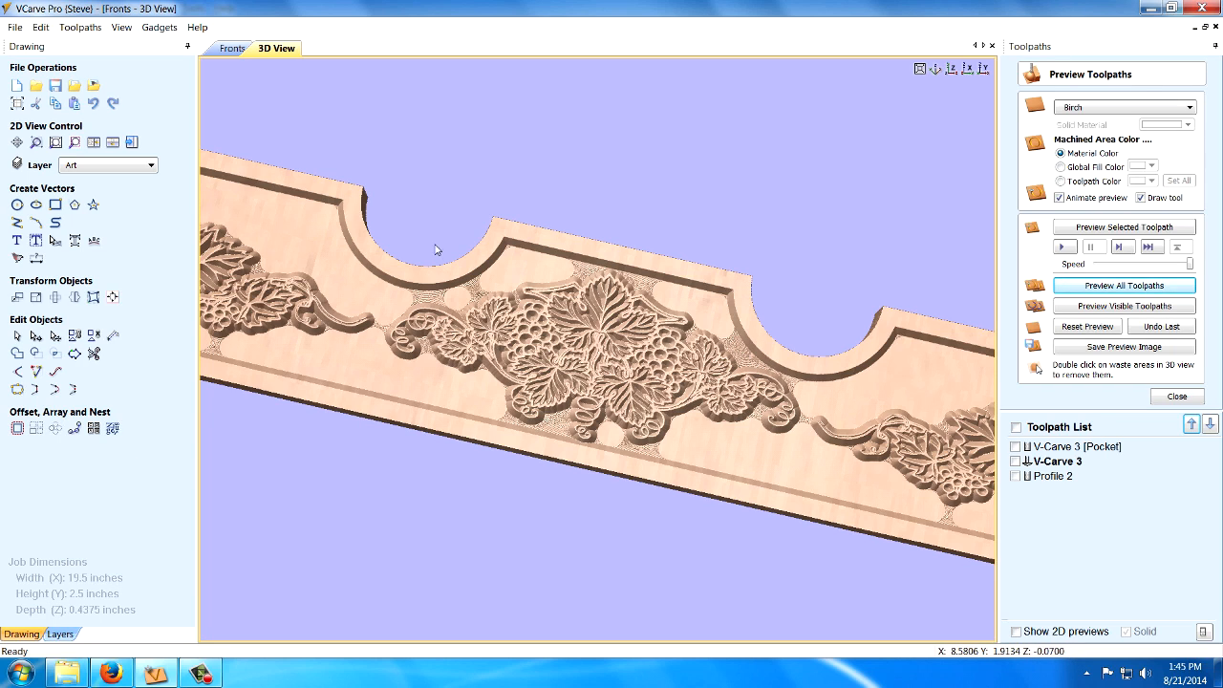
{"action": "scroll", "coordinate": [411, 215], "scroll_direction": "up", "scroll_amount": 2}
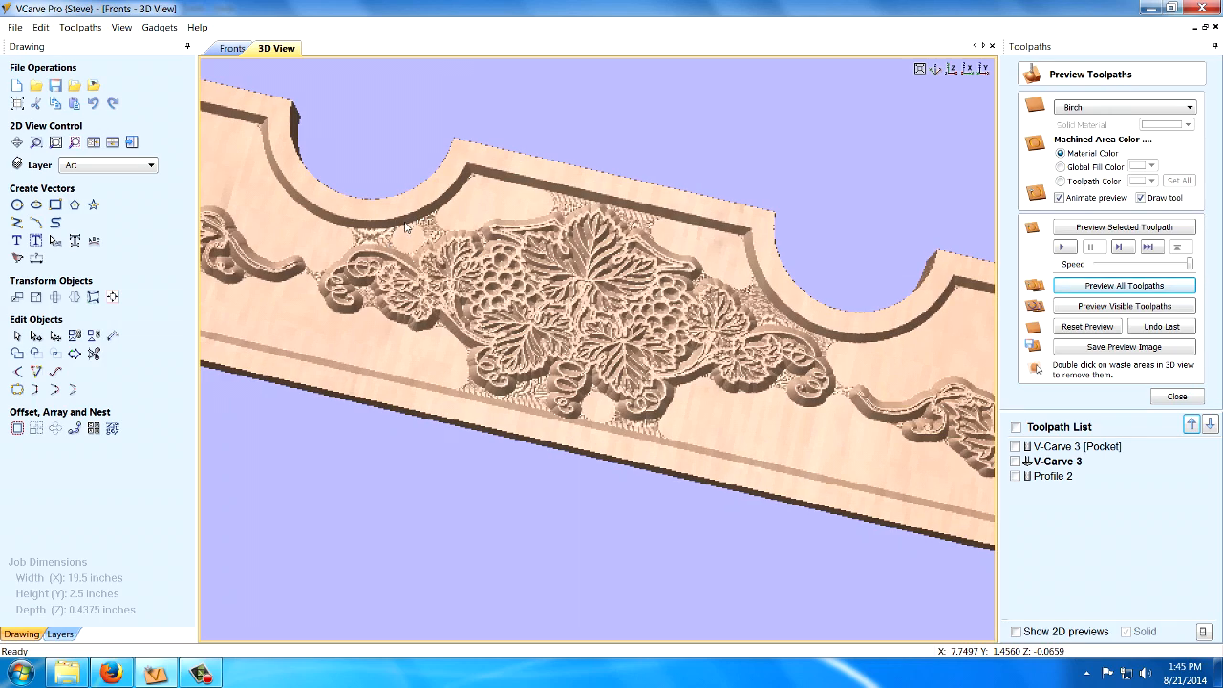
{"action": "left_click_drag", "start_coordinate": [405, 228], "coordinate": [408, 254]}
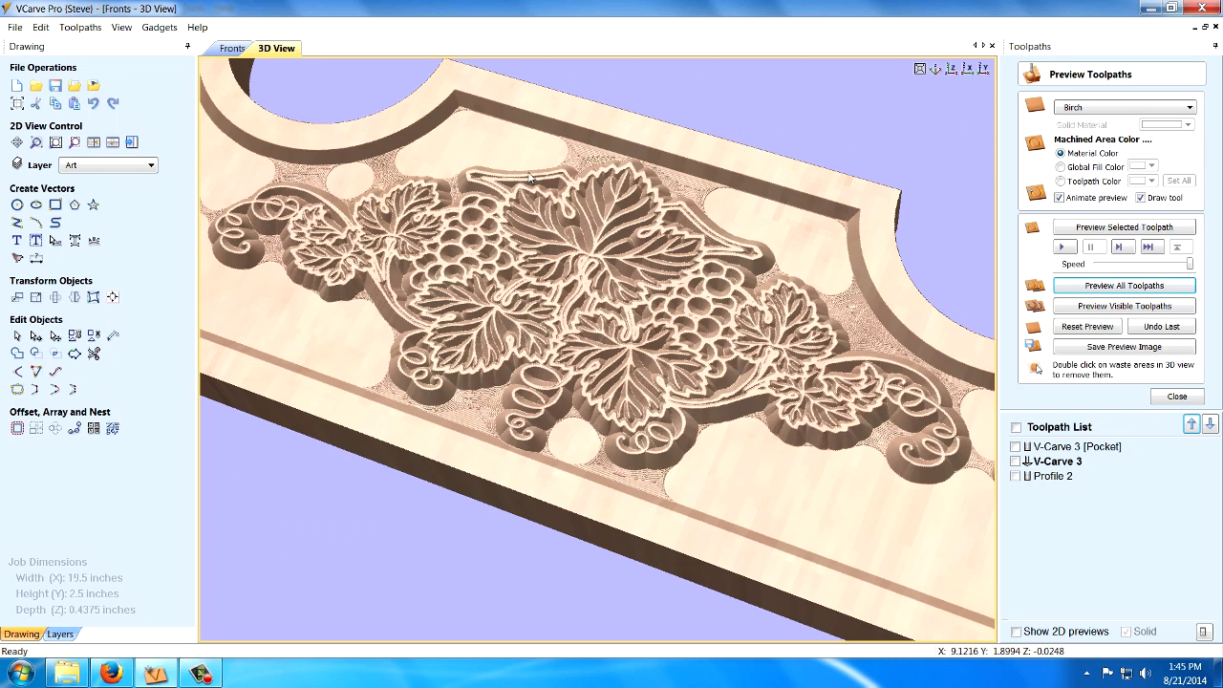
{"action": "left_click", "coordinate": [921, 67]}
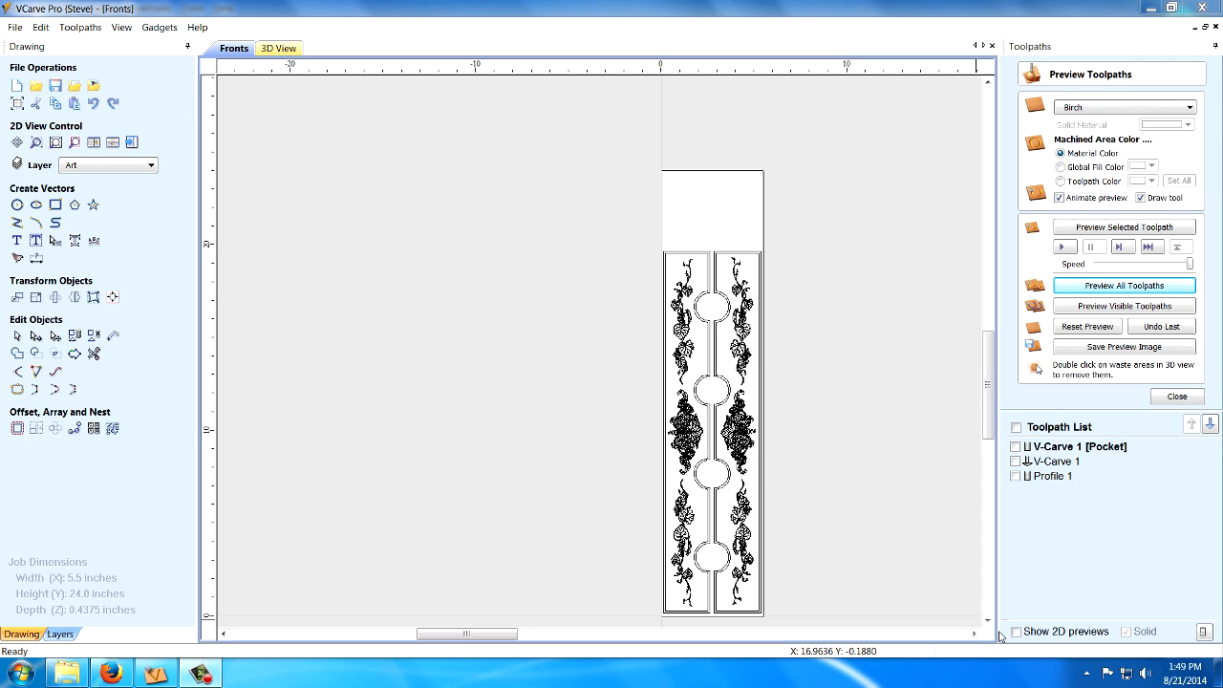
Show the carved 3D preview of the 5.5 by 24 inch layout holding two mirrored fronts.
{"action": "left_click", "coordinate": [279, 48]}
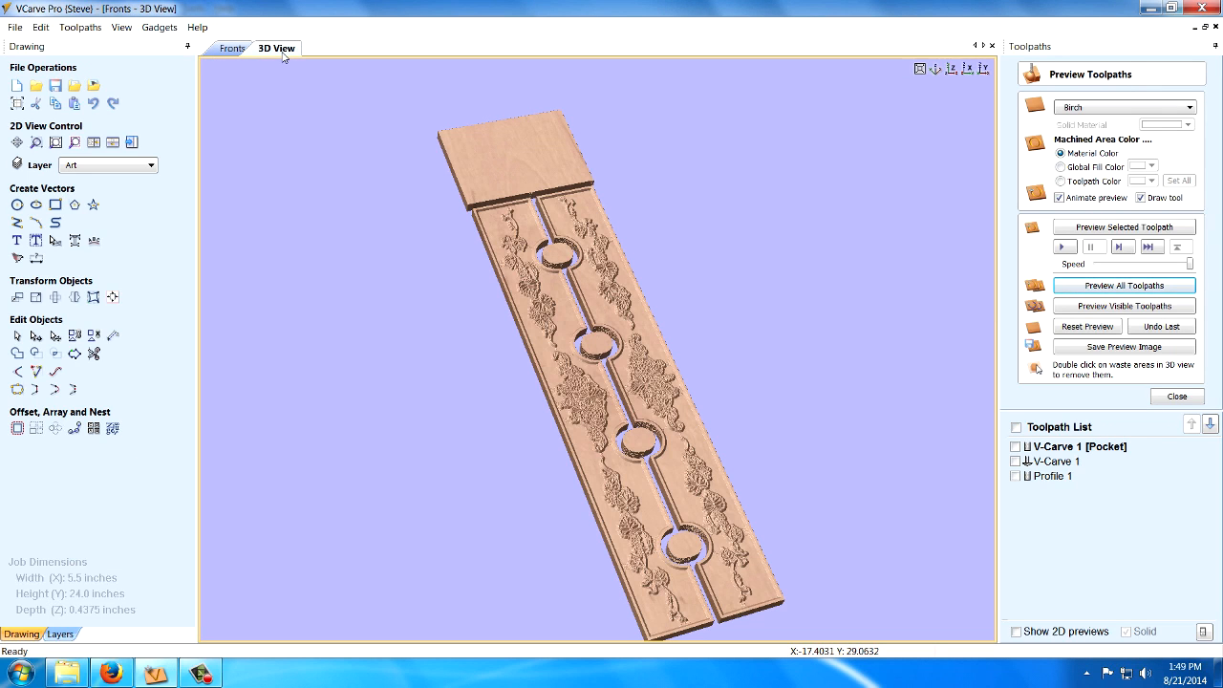